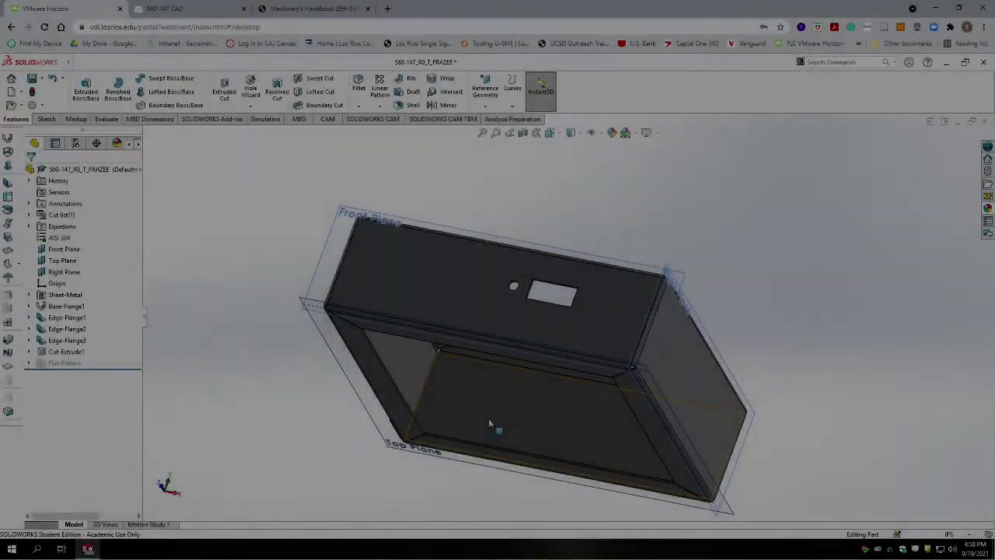
- Orbit the sheet-metal box to a near-front view and zoom to inspect it
scroll(562, 305, "down", 3)
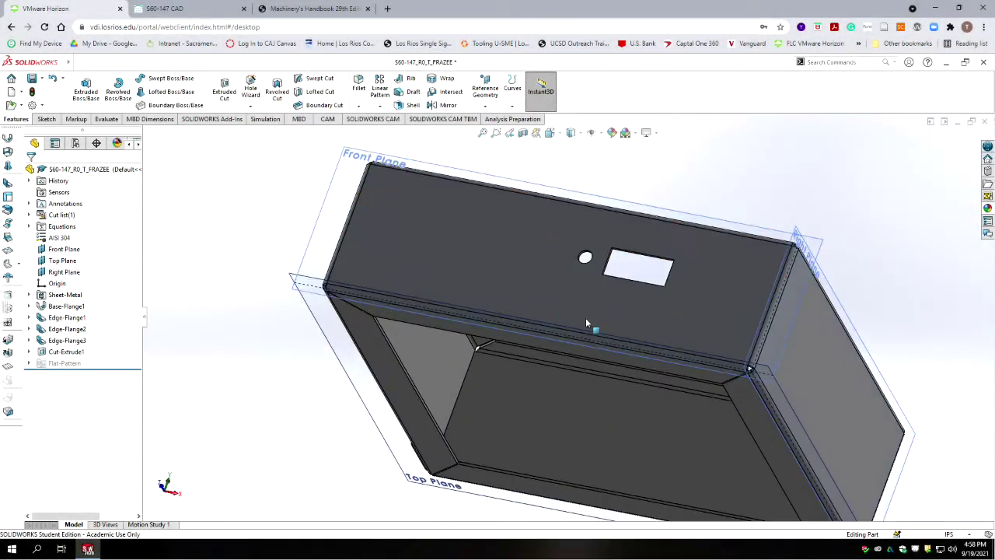
middle_click_drag(896, 379, 913, 172)
scroll(884, 236, "up", 5)
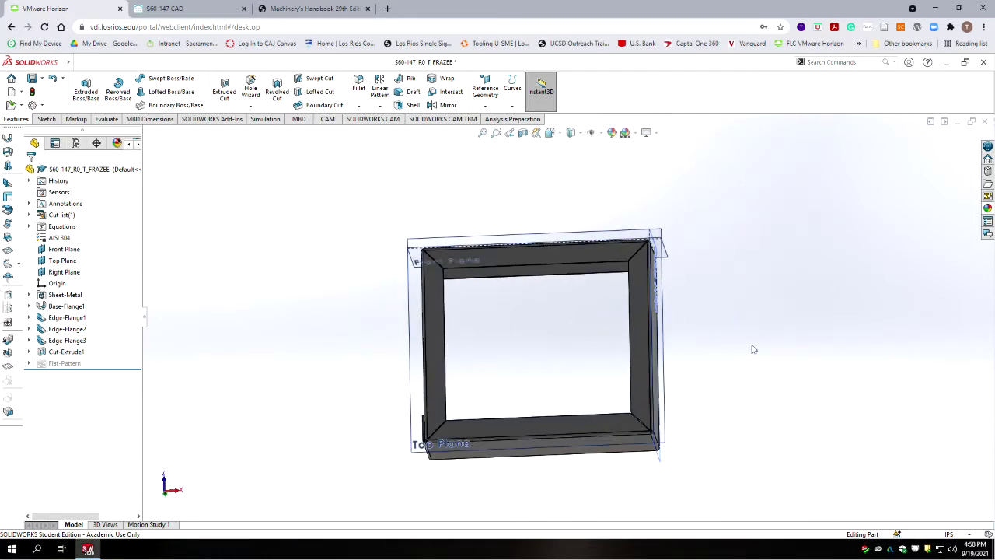
scroll(568, 360, "down", 4)
scroll(571, 303, "up", 3)
scroll(614, 264, "down", 3)
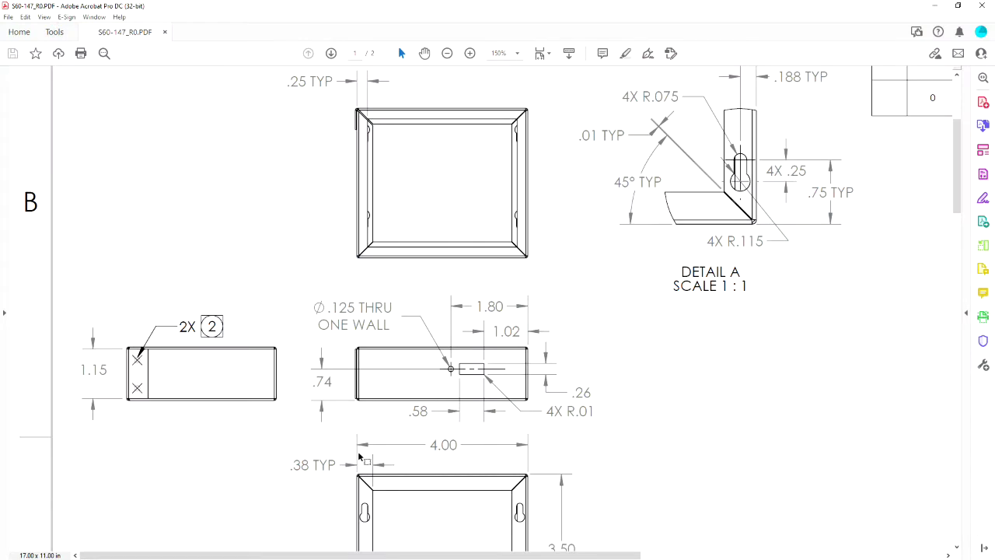
scroll(398, 430, "down", 3)
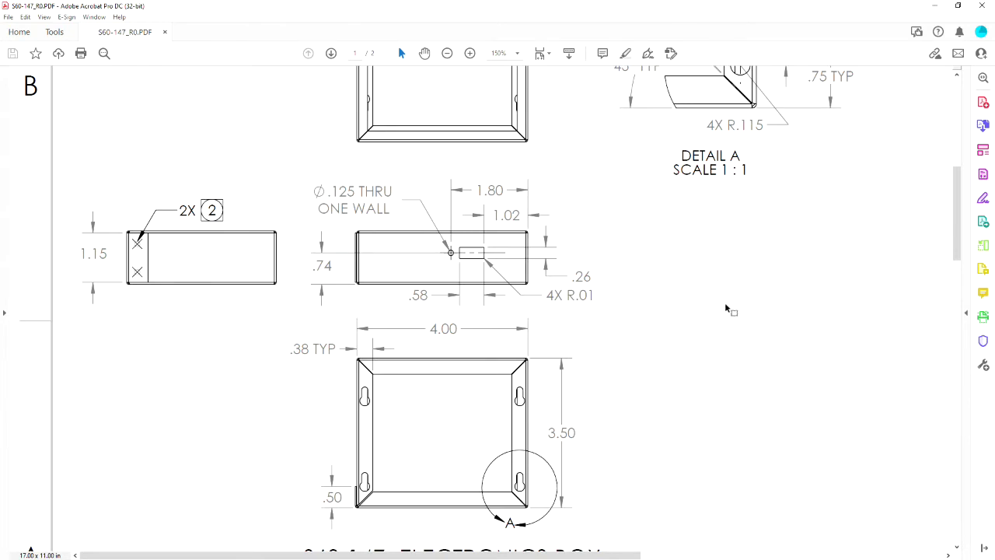
scroll(731, 315, "up", 3)
scroll(744, 325, "up", 1)
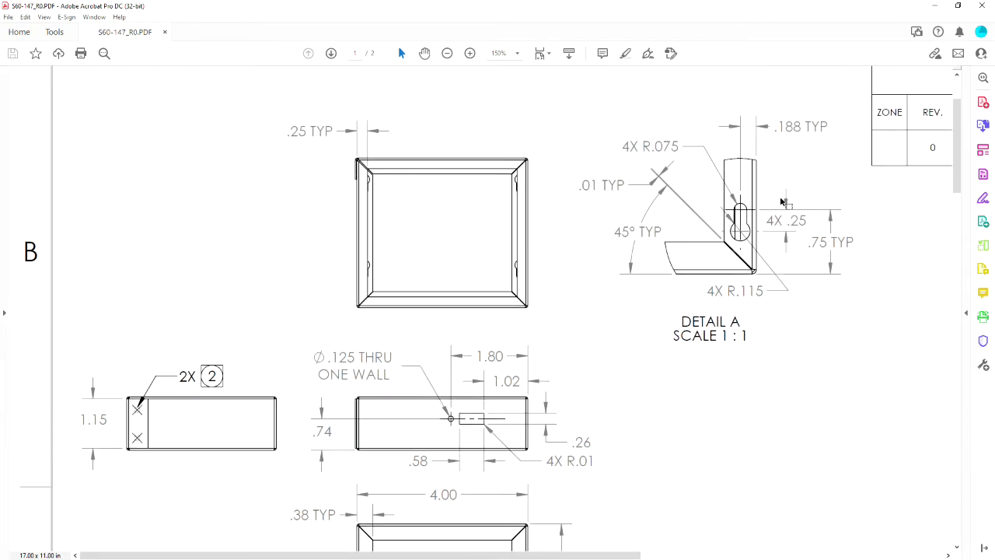
scroll(759, 422, "down", 3)
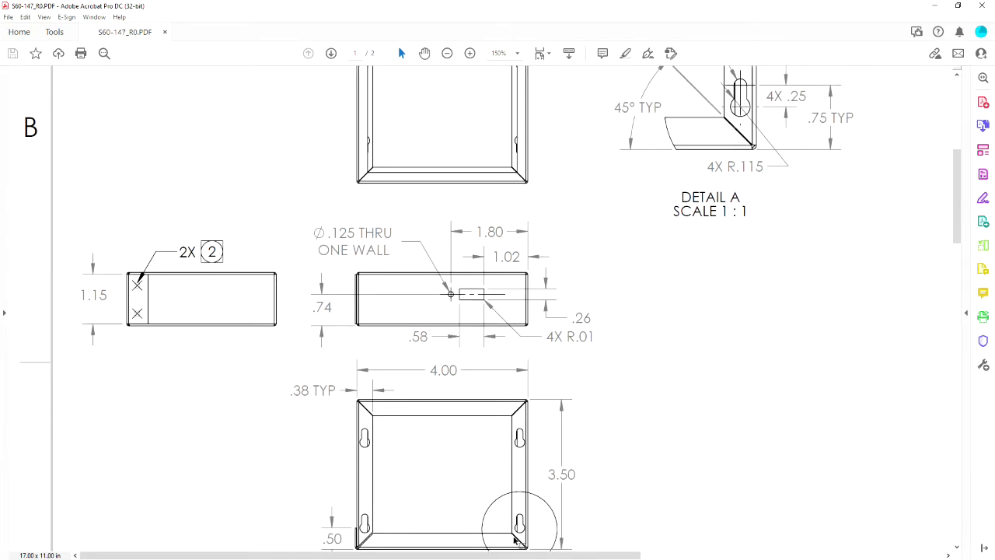
scroll(796, 269, "up", 3)
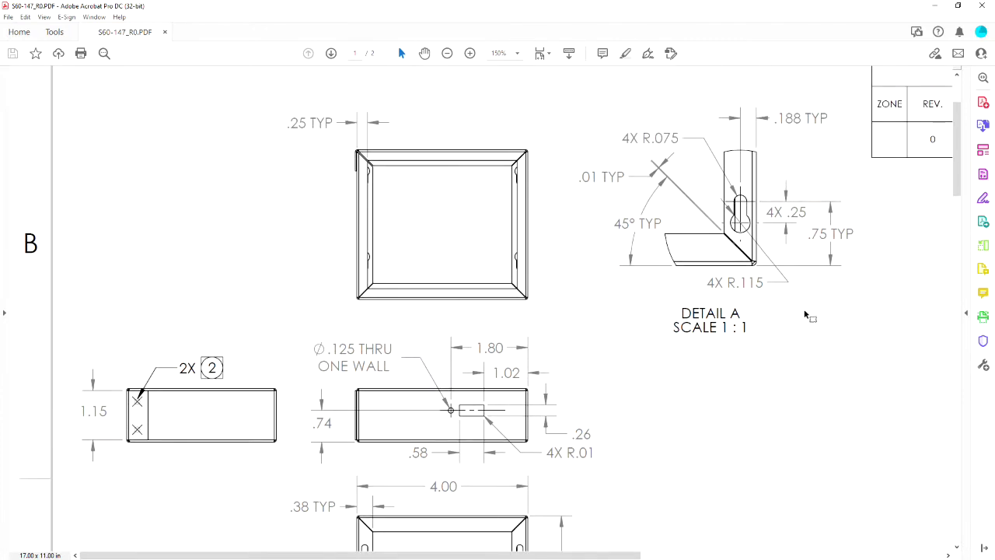
scroll(863, 284, "up", 2)
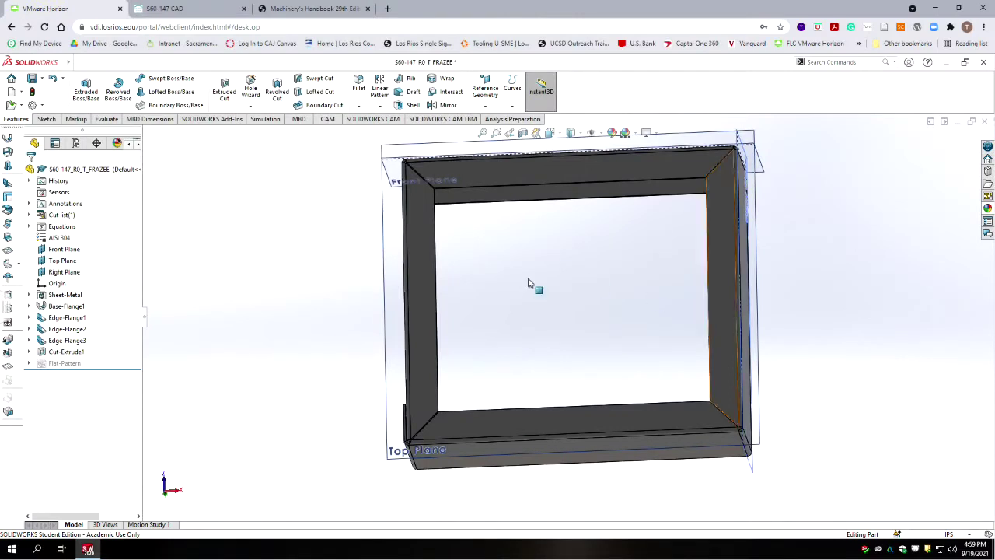
- Start a new sketch on the box's right side flange face
left_click(46, 121)
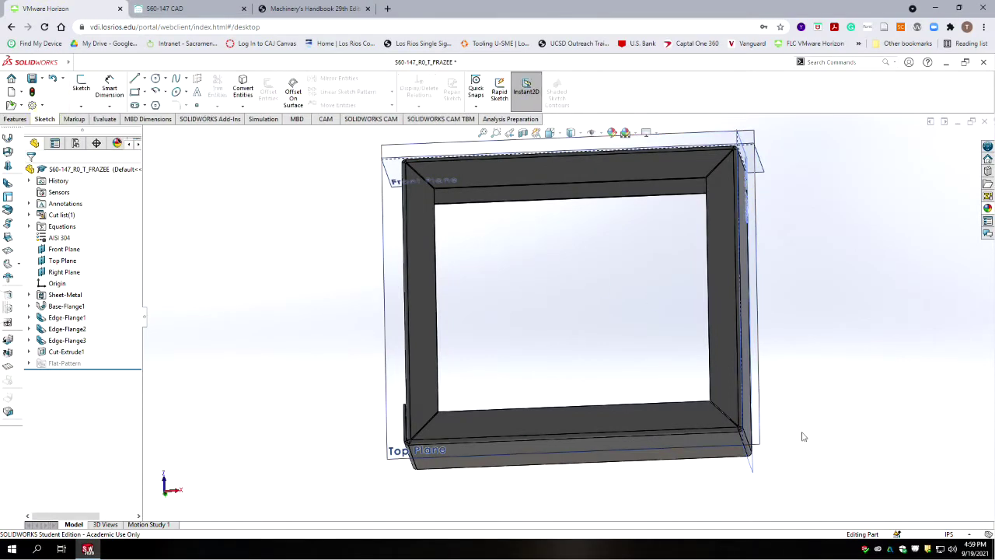
left_click(728, 376)
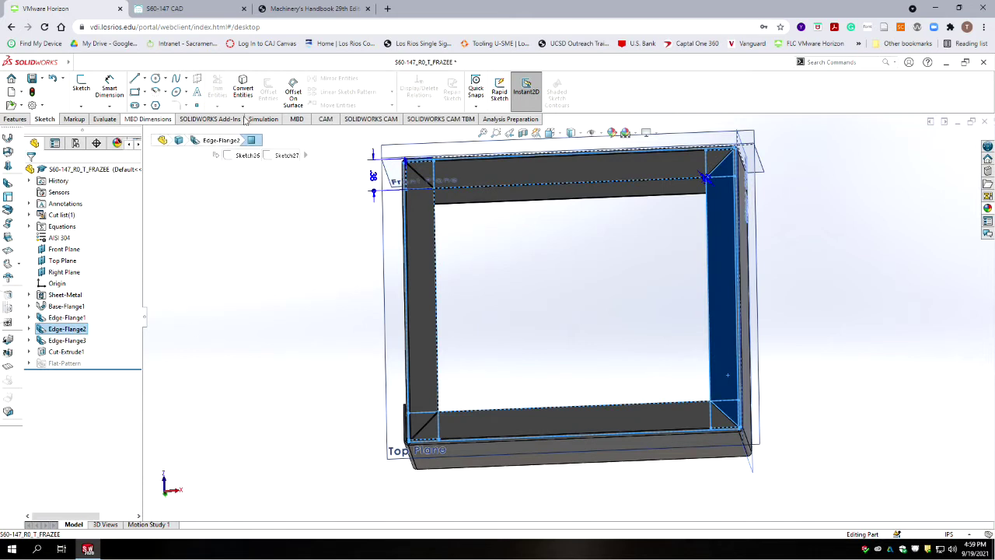
left_click(81, 87)
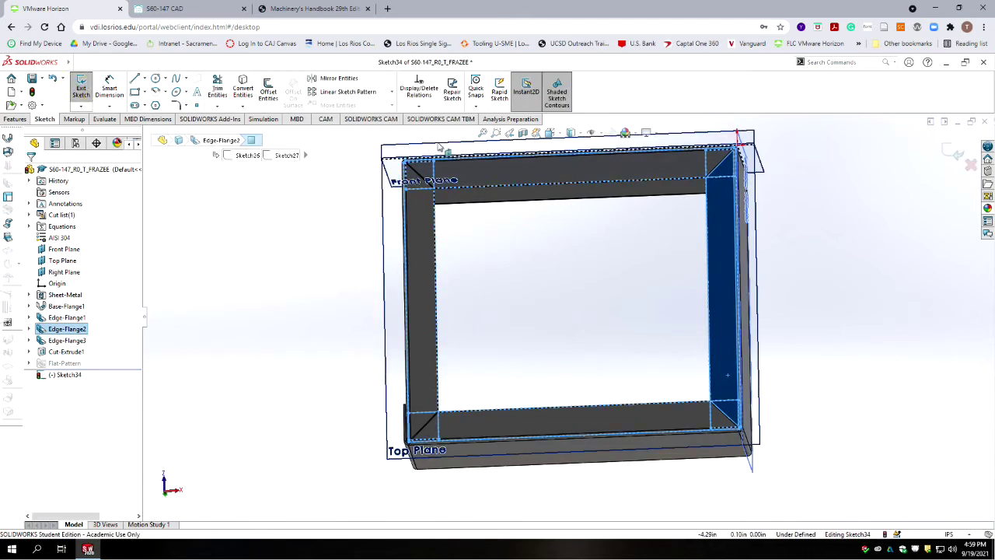
- Switch to the Top view orientation, zoom in on the flange and clear the selection
left_click(557, 133)
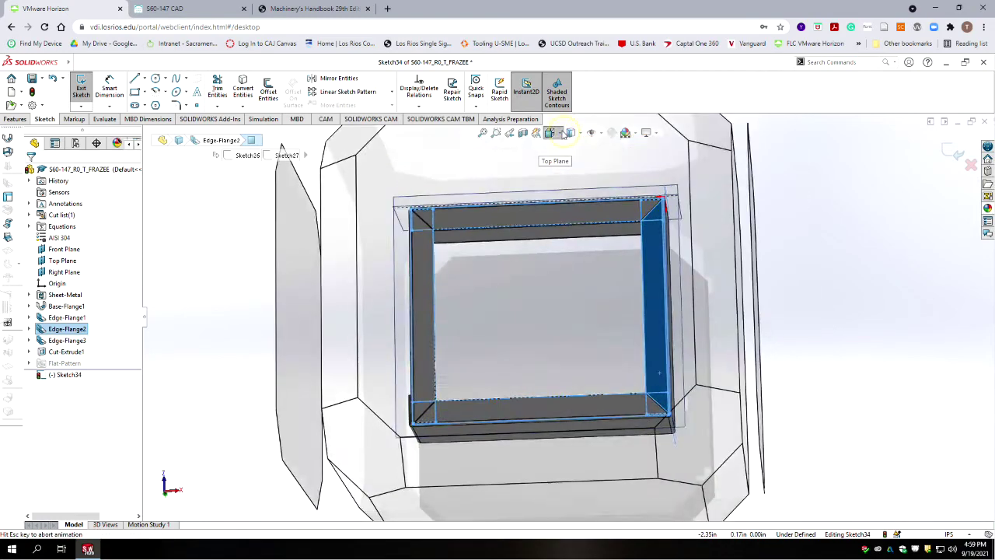
left_click(557, 133)
left_click(557, 133)
left_click(564, 133)
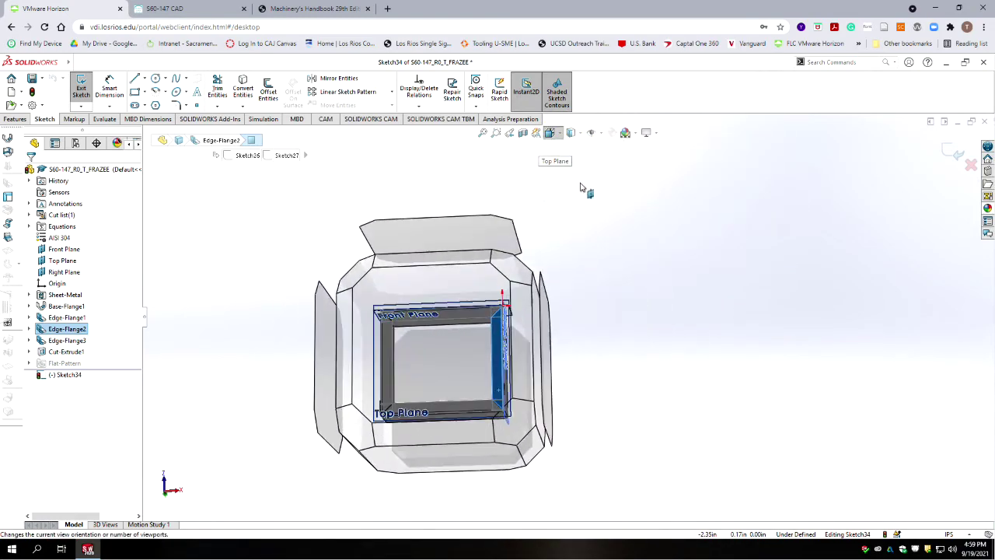
left_click(605, 194)
scroll(777, 389, "down", 5)
scroll(751, 331, "up", 5)
scroll(692, 256, "up", 2)
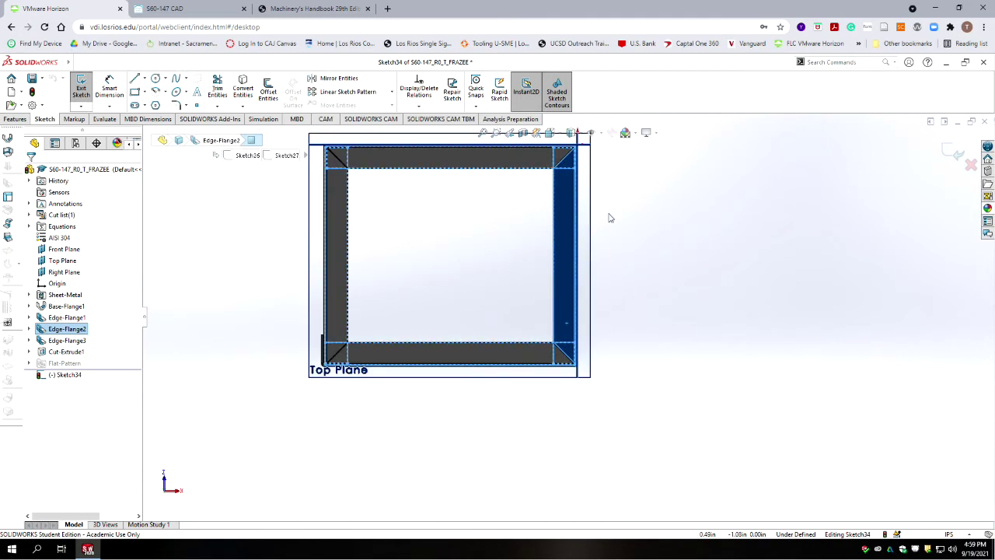
scroll(609, 219, "down", 5)
scroll(600, 327, "up", 4)
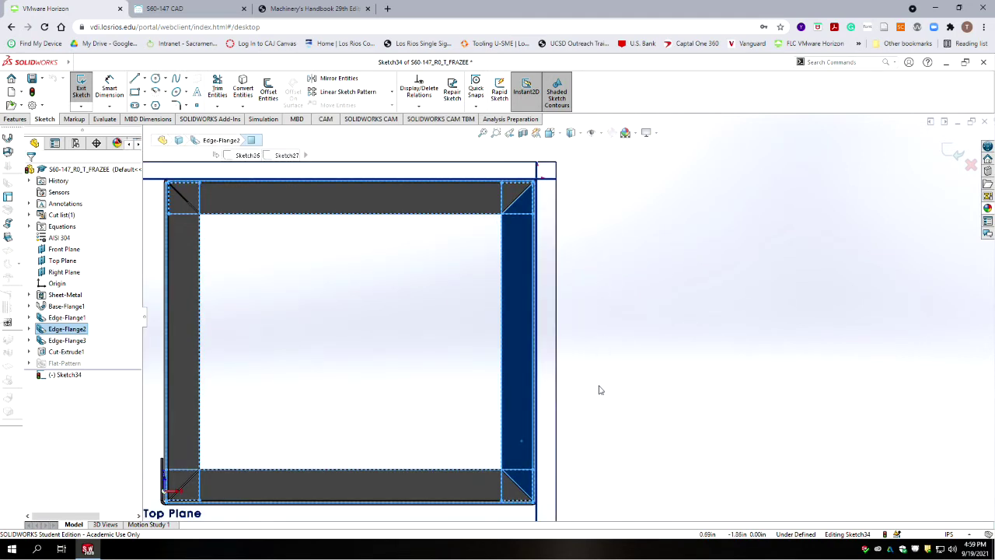
left_click(595, 409)
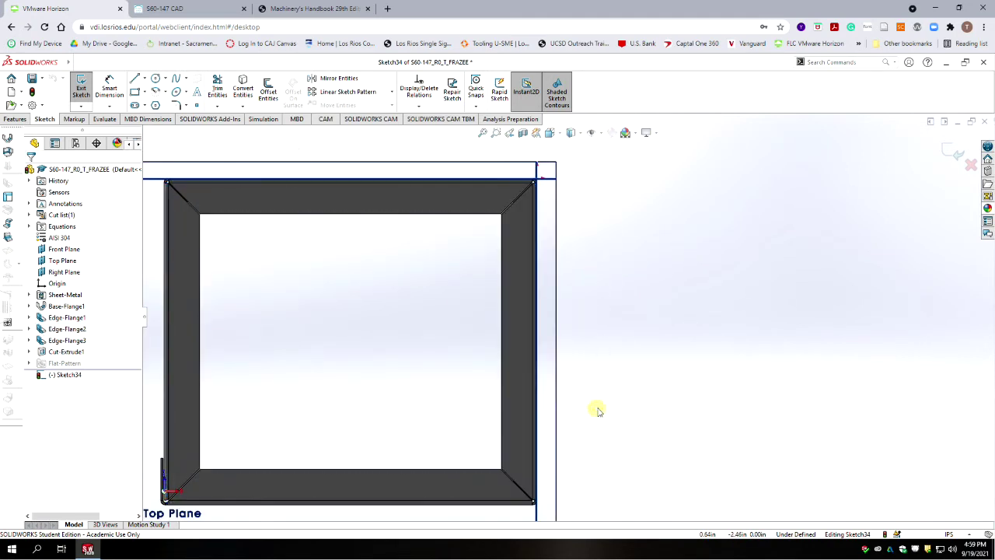
- Draw four small circles on the right flange, two near the bottom end and two near the top
left_click(157, 81)
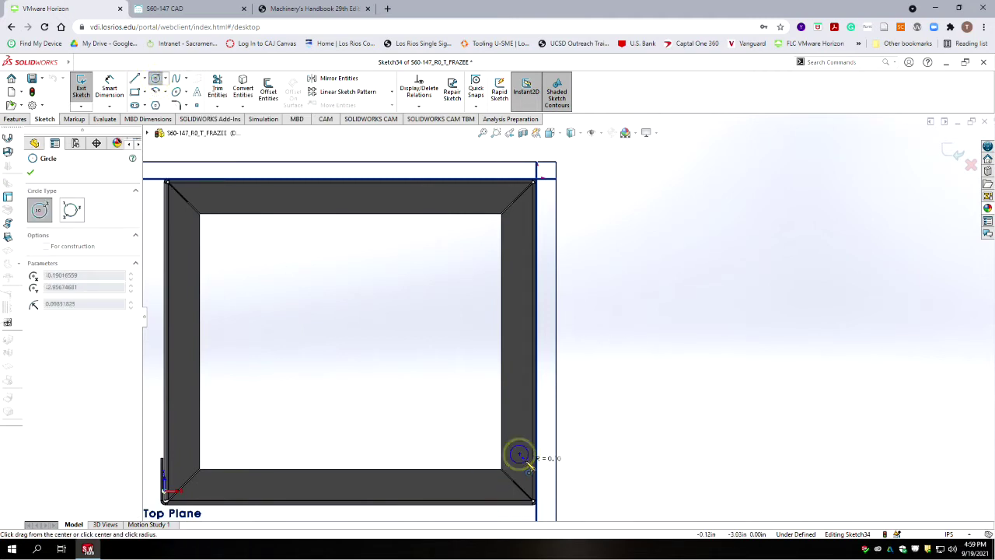
left_click_drag(519, 454, 527, 454)
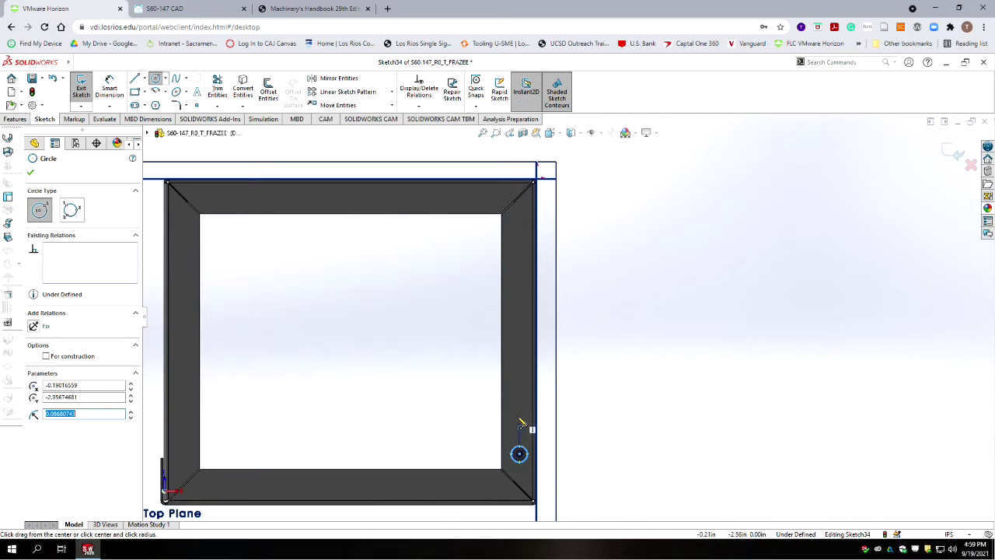
left_click(520, 417)
left_click(527, 432)
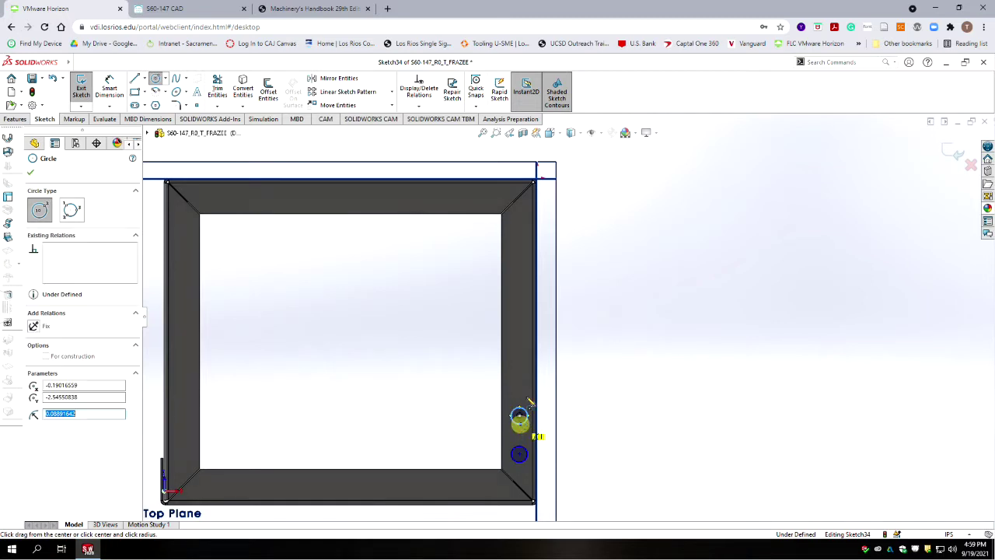
left_click(517, 236)
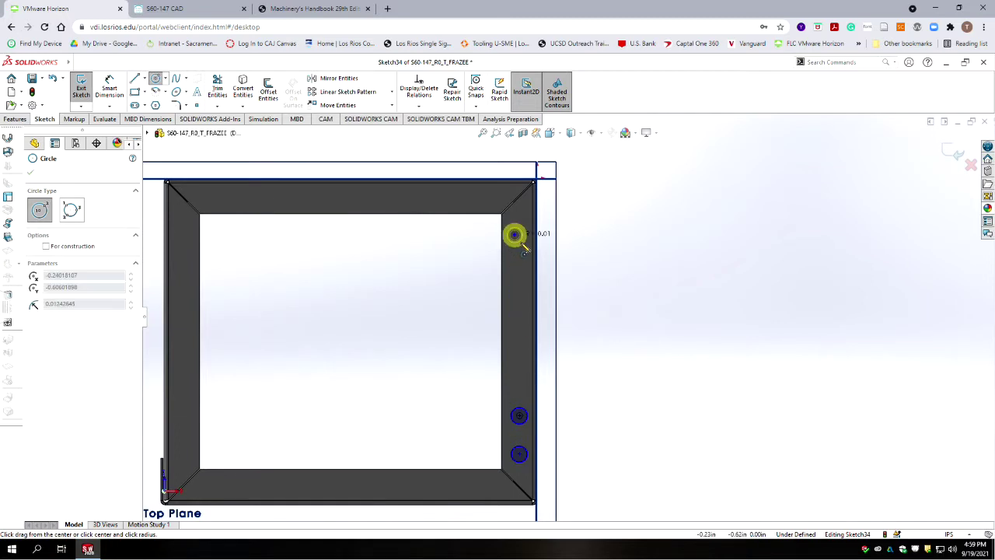
left_click(526, 243)
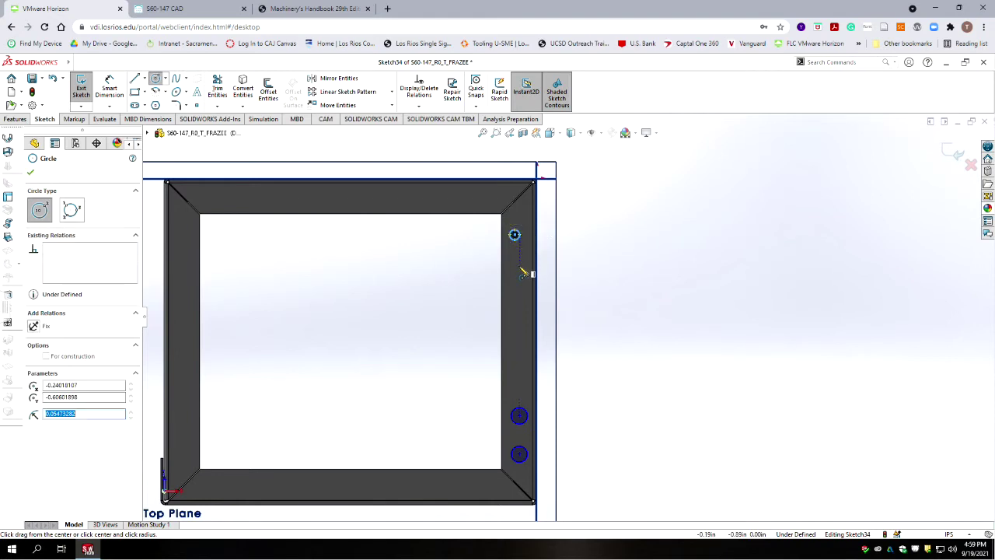
left_click(514, 266)
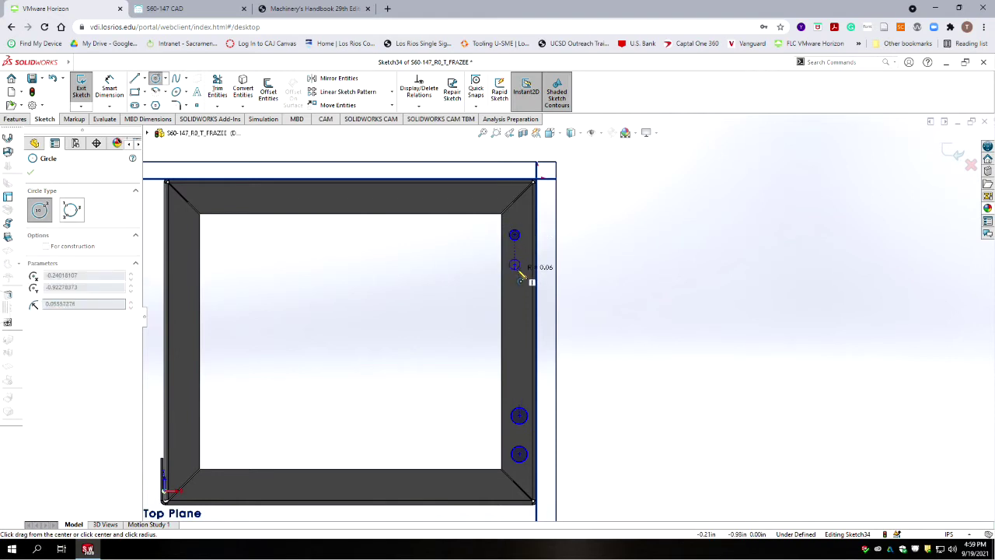
left_click(520, 272)
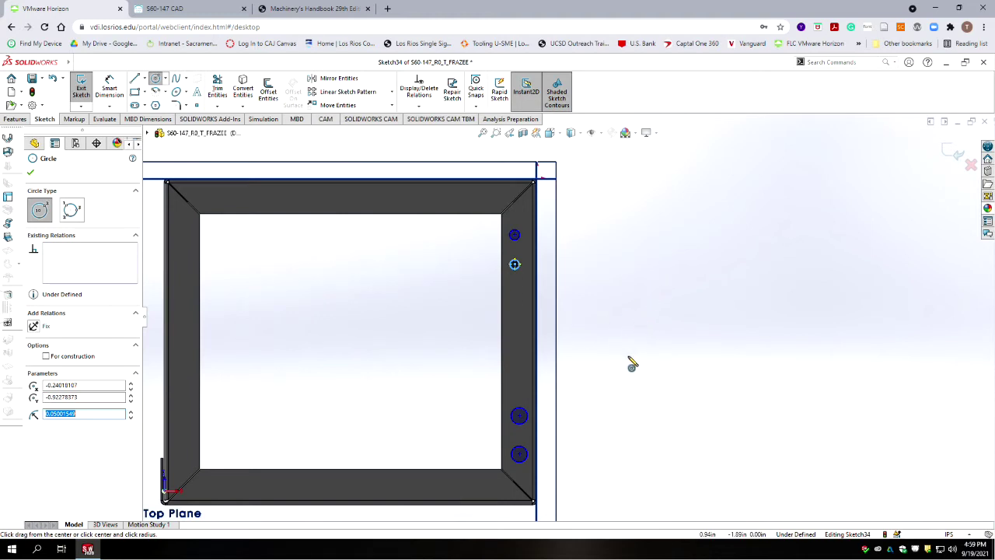
key("Escape")
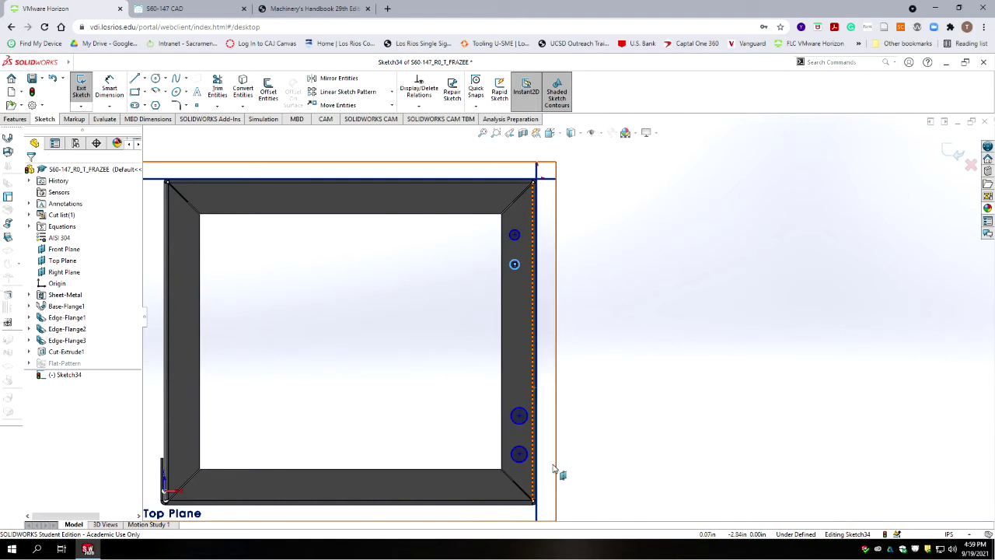
scroll(555, 474, "down", 1)
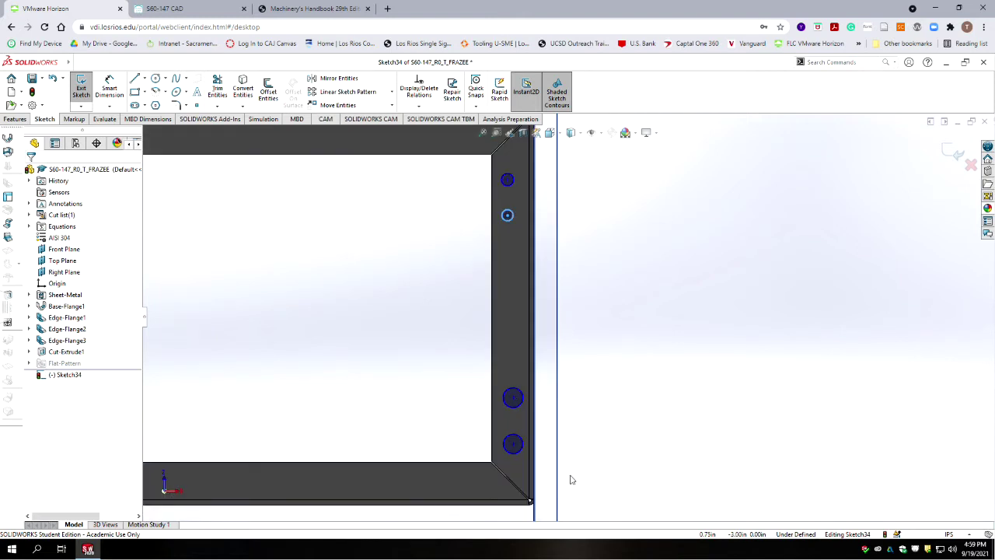
- Align the four circle centres with a Vertical relation
left_click(513, 448)
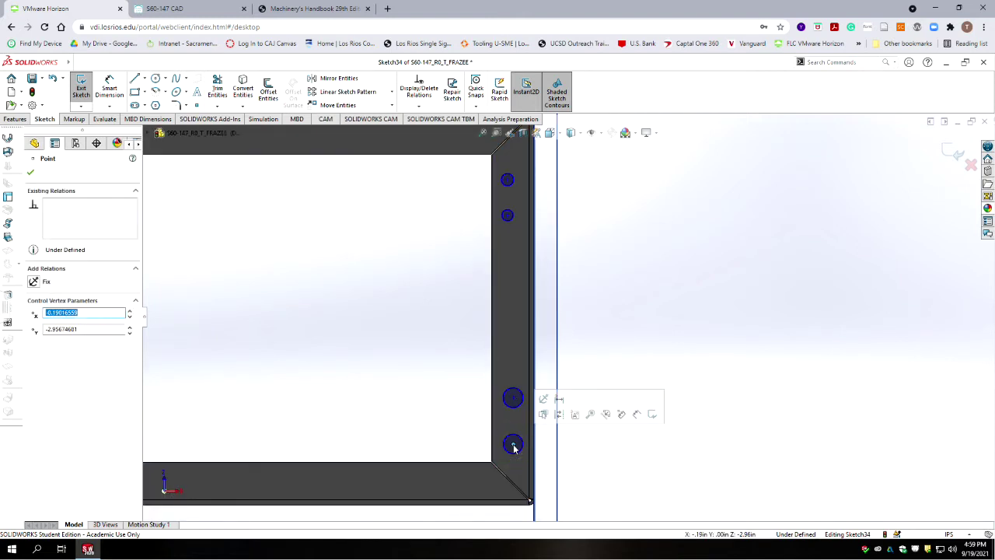
left_click(513, 397, "ctrl")
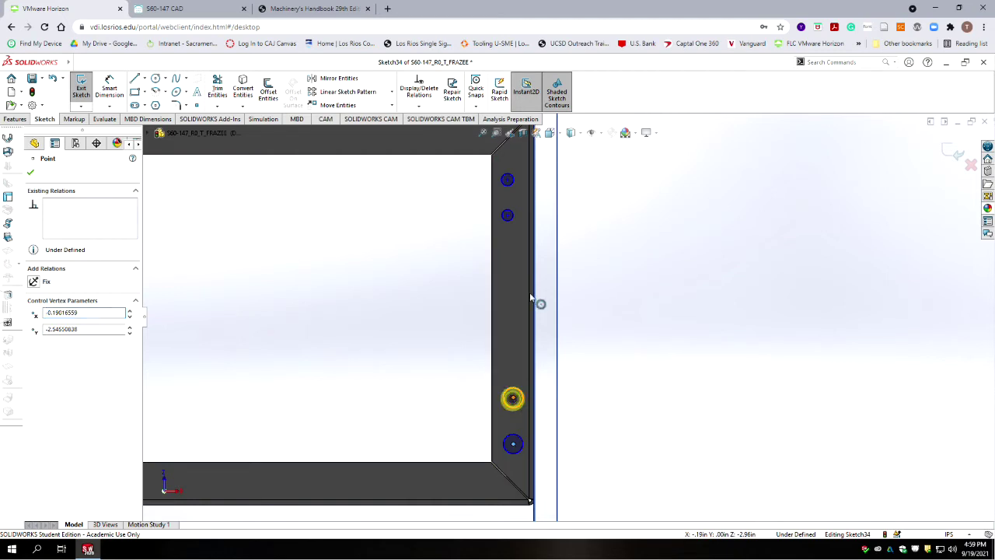
left_click(508, 215)
left_click(507, 215, "ctrl")
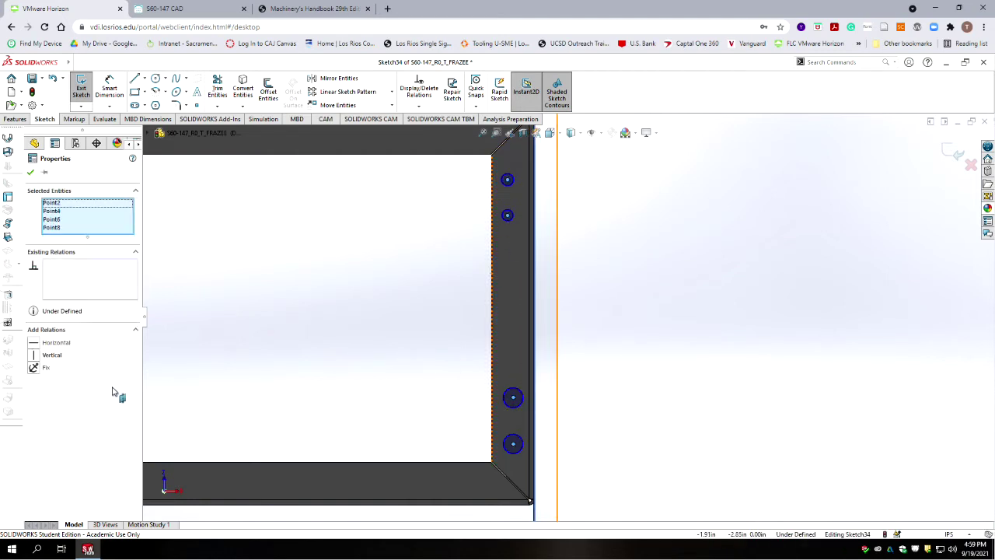
left_click(35, 355)
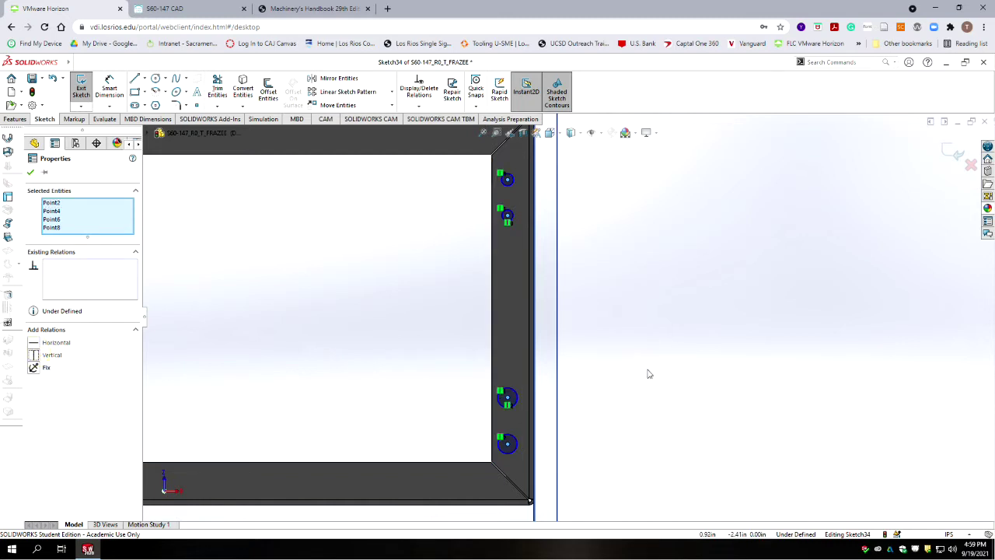
left_click(669, 351)
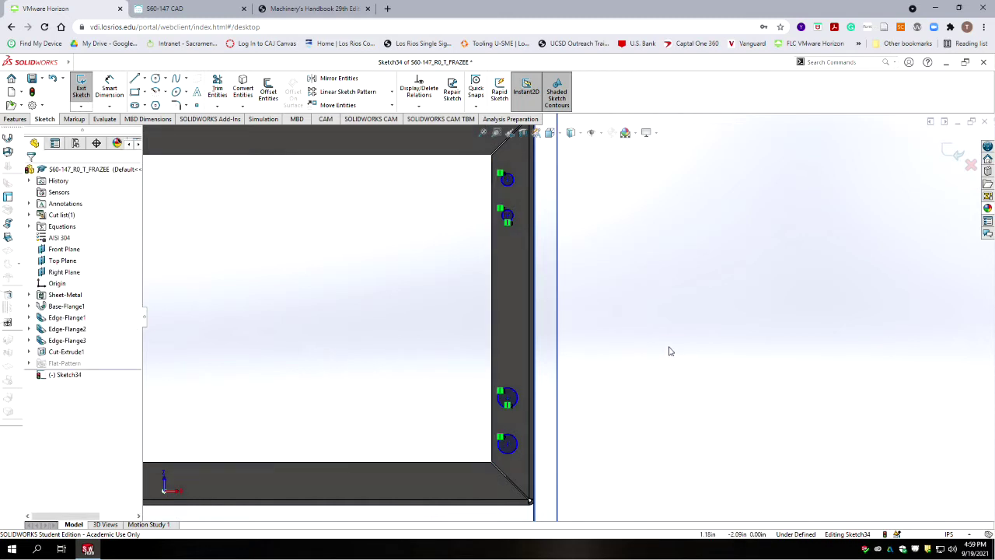
- Make the bottom and upper circles equal, and the second and top circles equal, then switch to the PDF
left_click(519, 449)
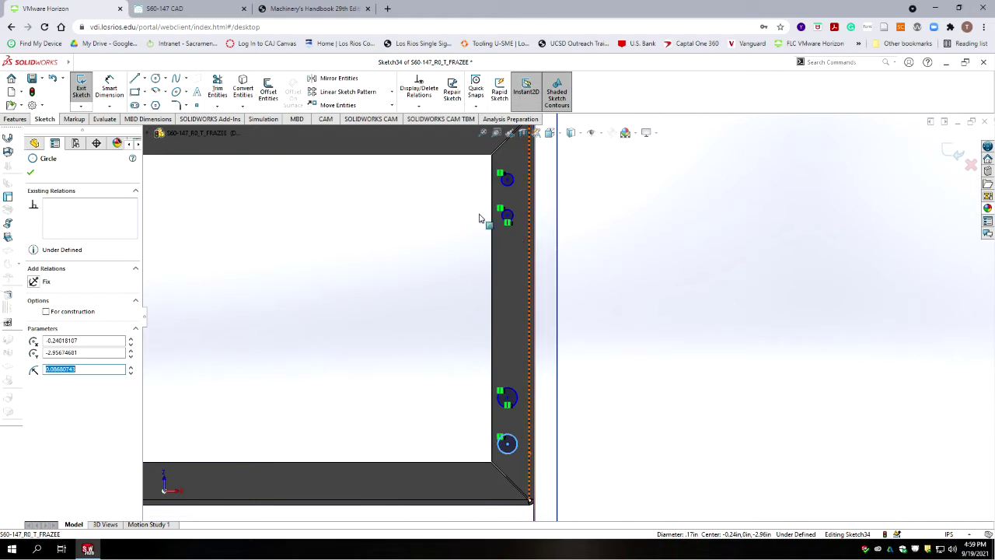
left_click(507, 216, "ctrl")
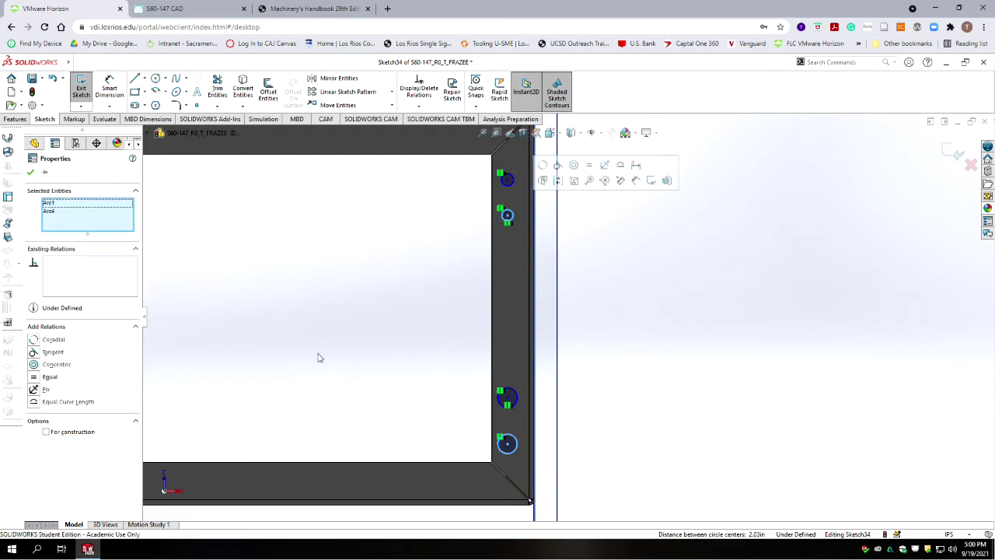
left_click(39, 378)
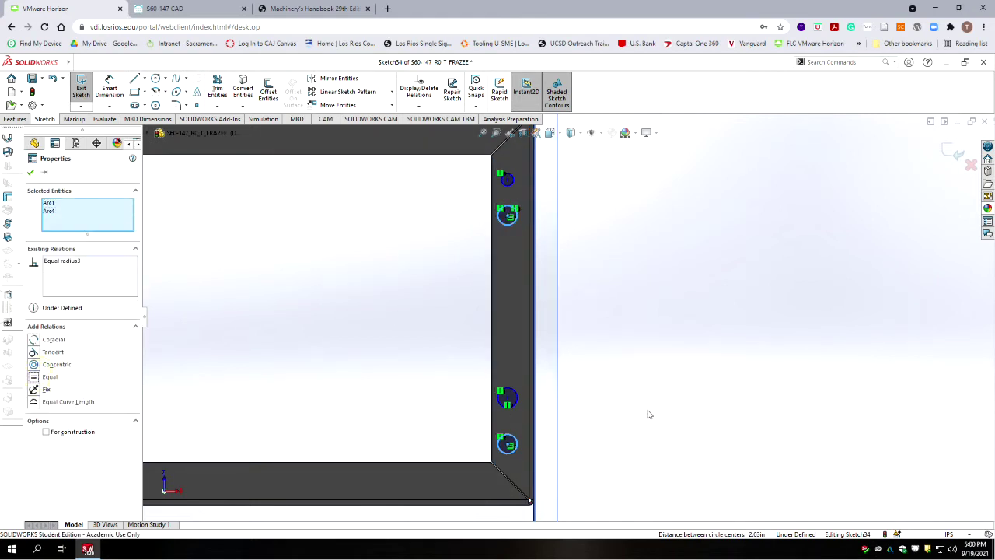
left_click(676, 413)
left_click(515, 392)
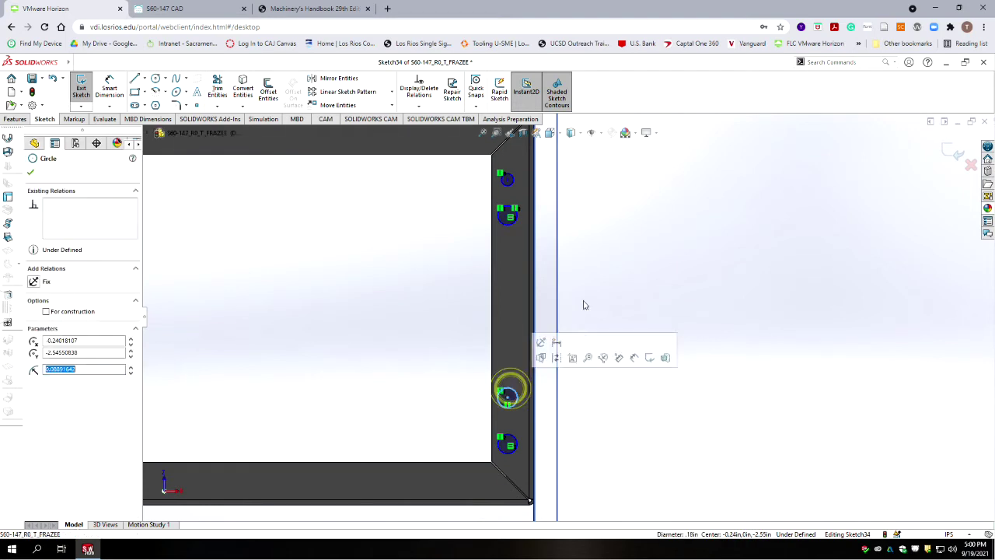
left_click(508, 179, "ctrl")
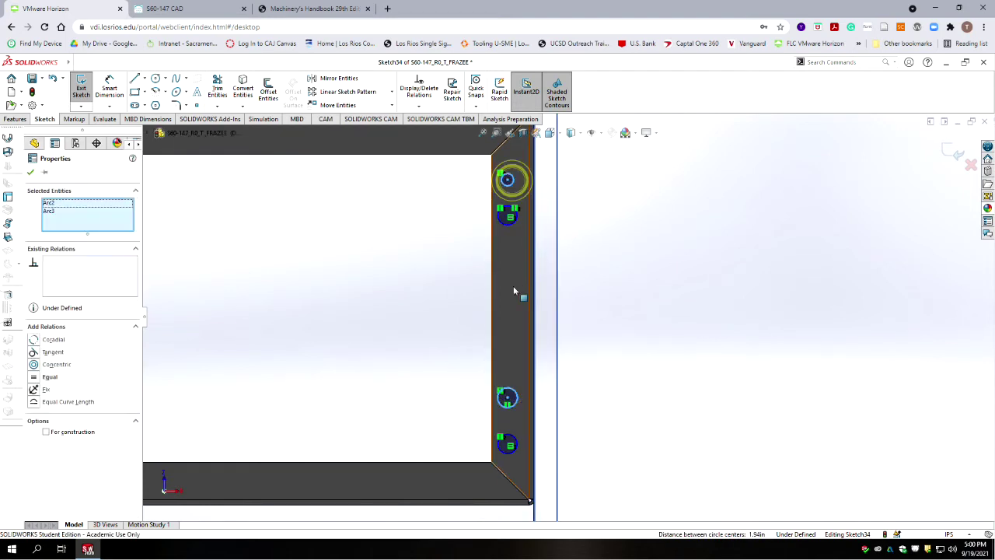
left_click(37, 378)
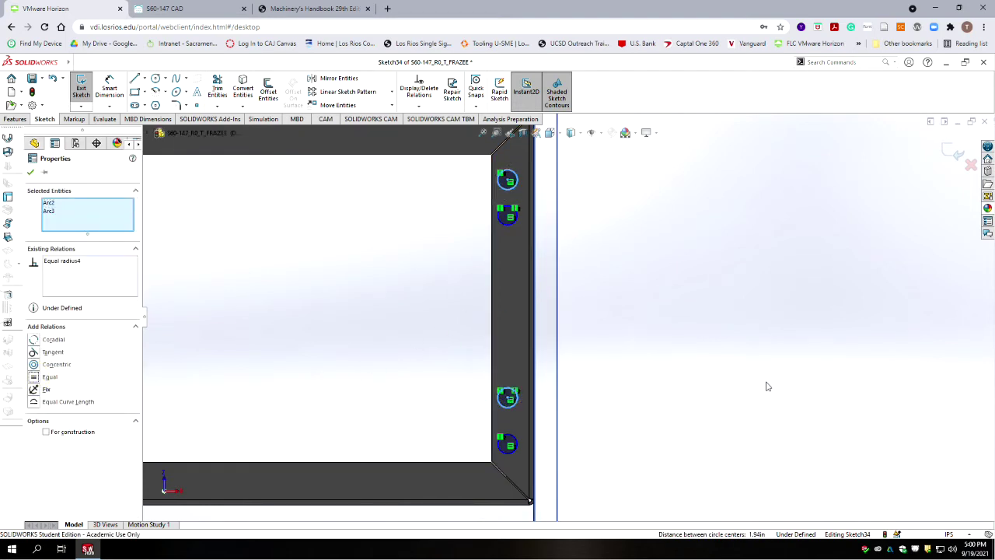
left_click(718, 380)
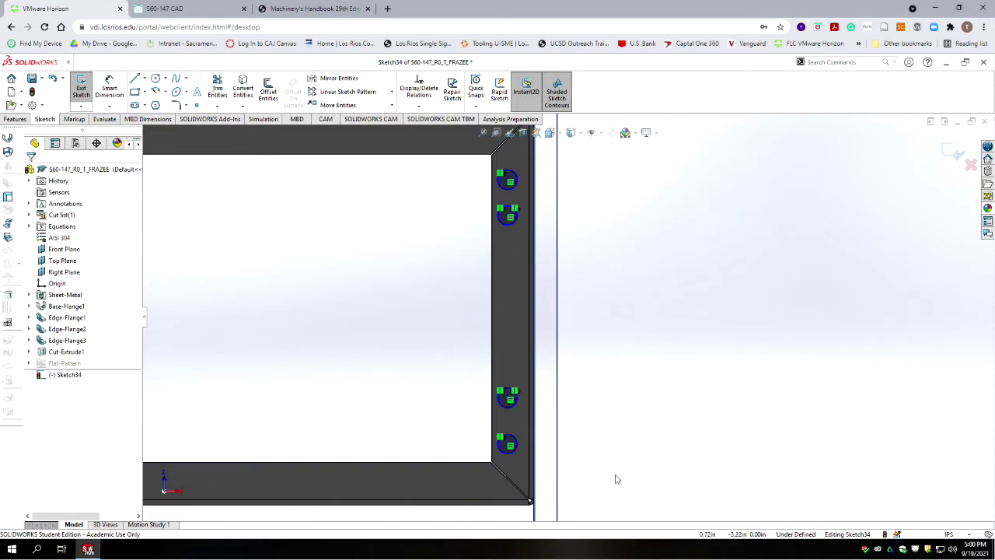
scroll(617, 479, "down", 2)
scroll(558, 449, "down", 1)
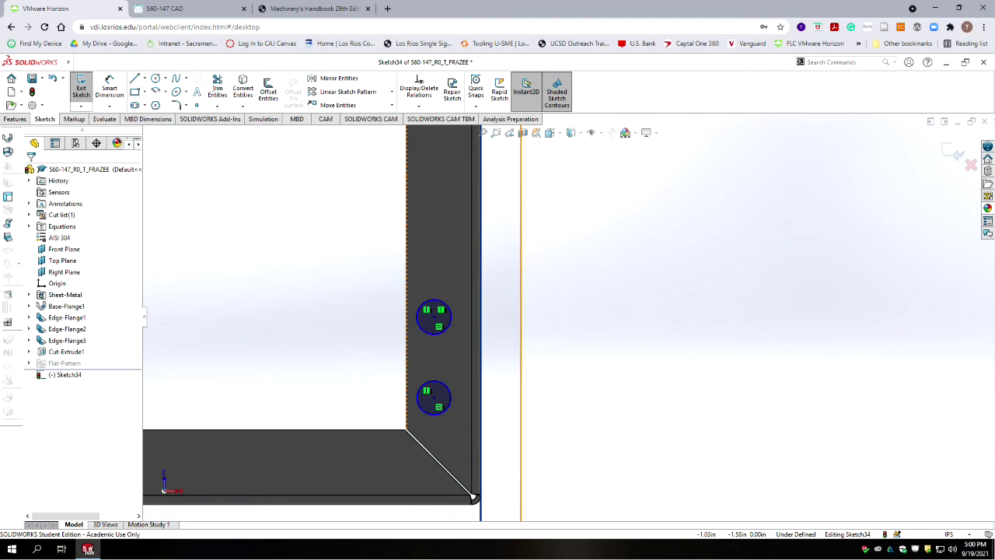
key("alt+Tab")
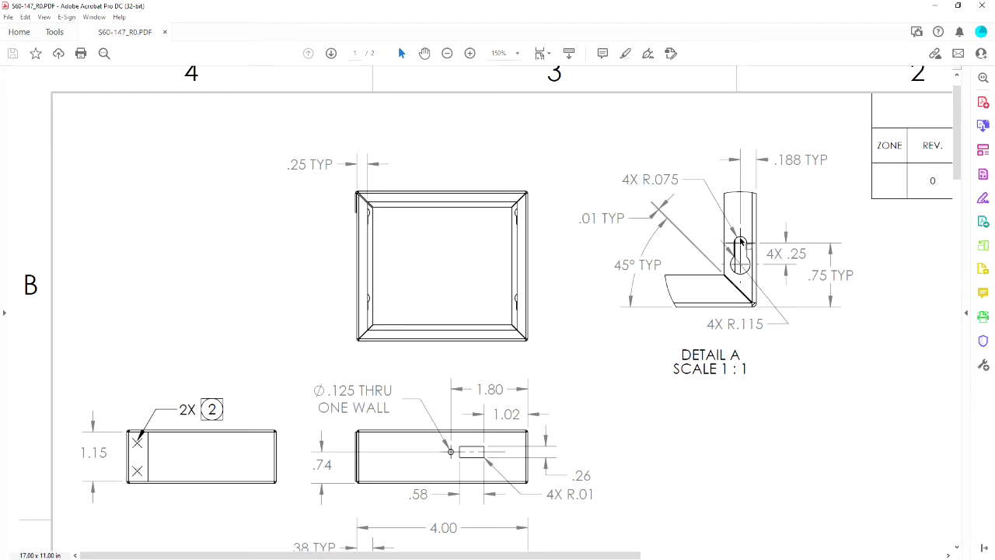
- Read the 4X R.075 keyhole radius callout on the drawing, then minimise Acrobat
mouse_move(681, 178)
left_mouse_down()
mouse_move(623, 178)
mouse_move(635, 179)
left_mouse_up()
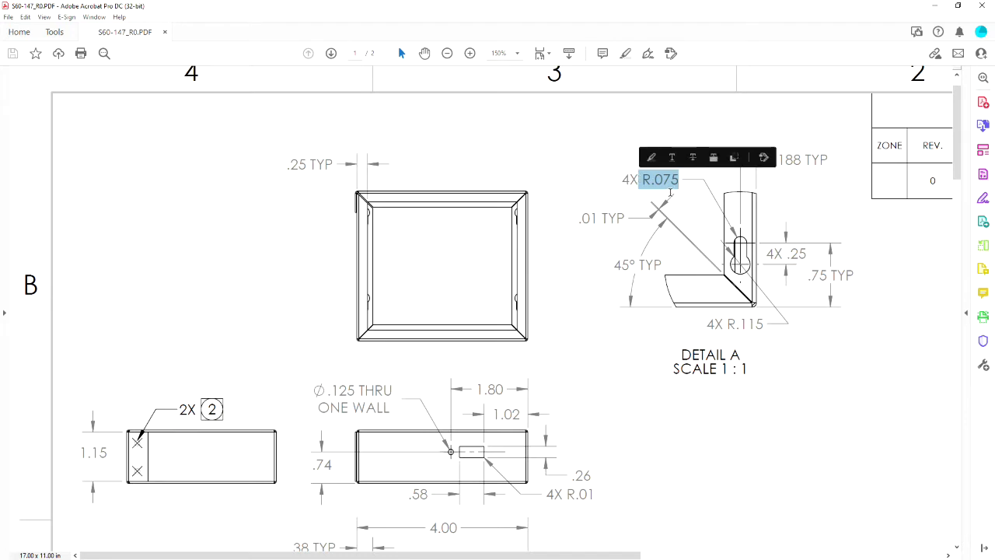
left_click(599, 189)
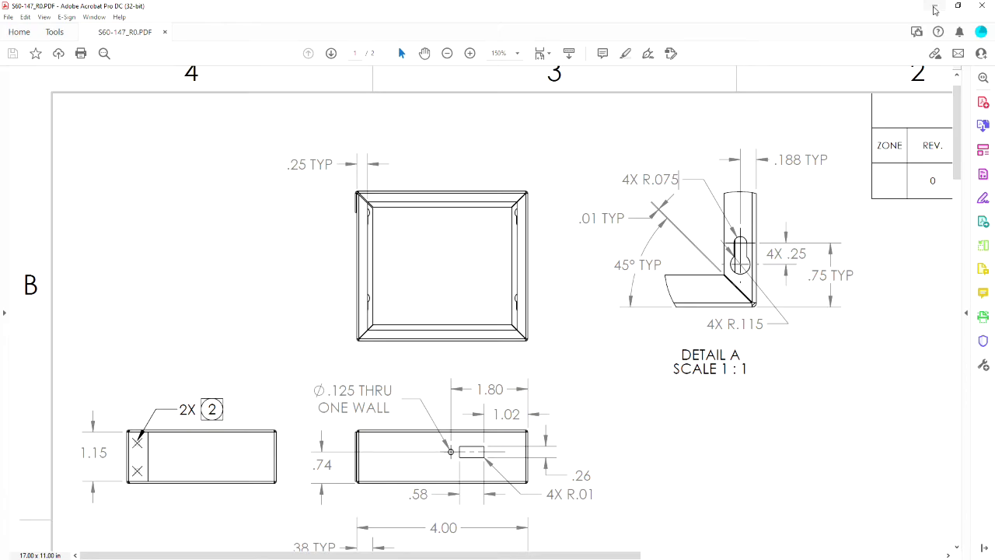
left_click(934, 7)
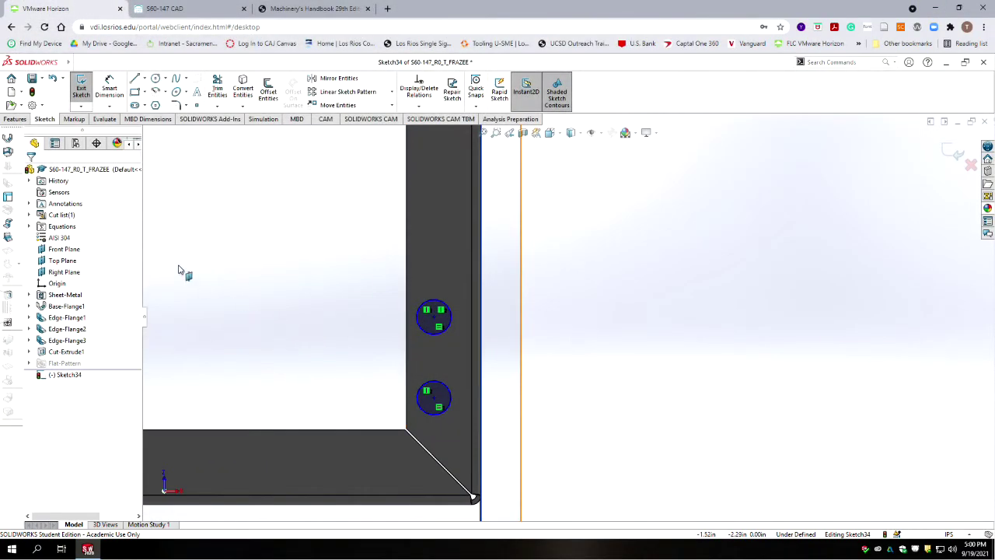
- Smart Dimension the upper circle and switch its leader display to Radius
left_click(110, 92)
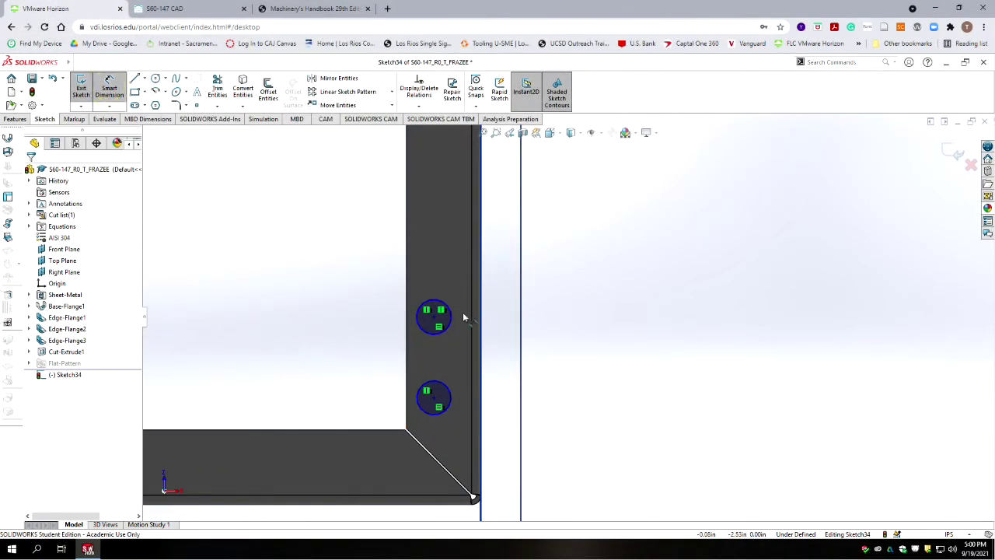
left_click(452, 315)
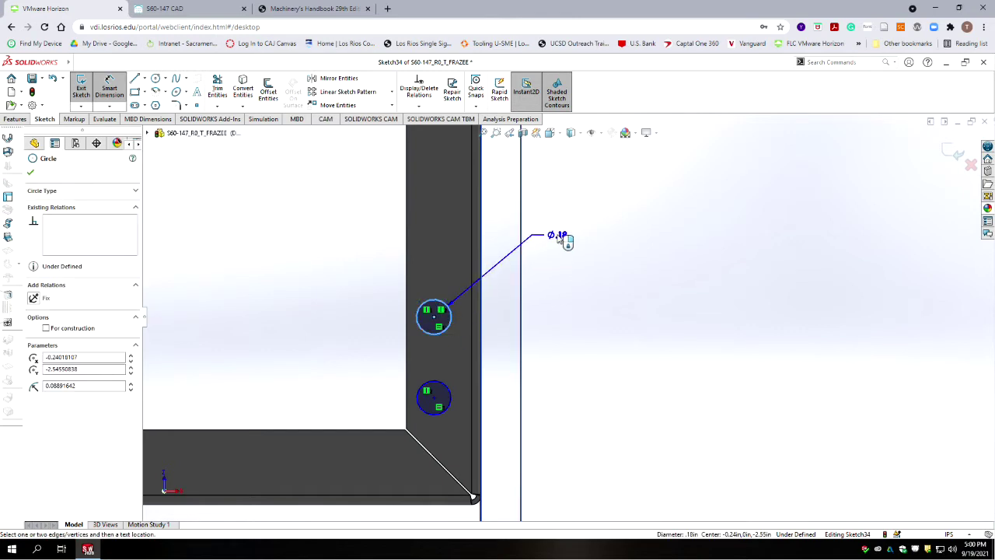
left_click(559, 235)
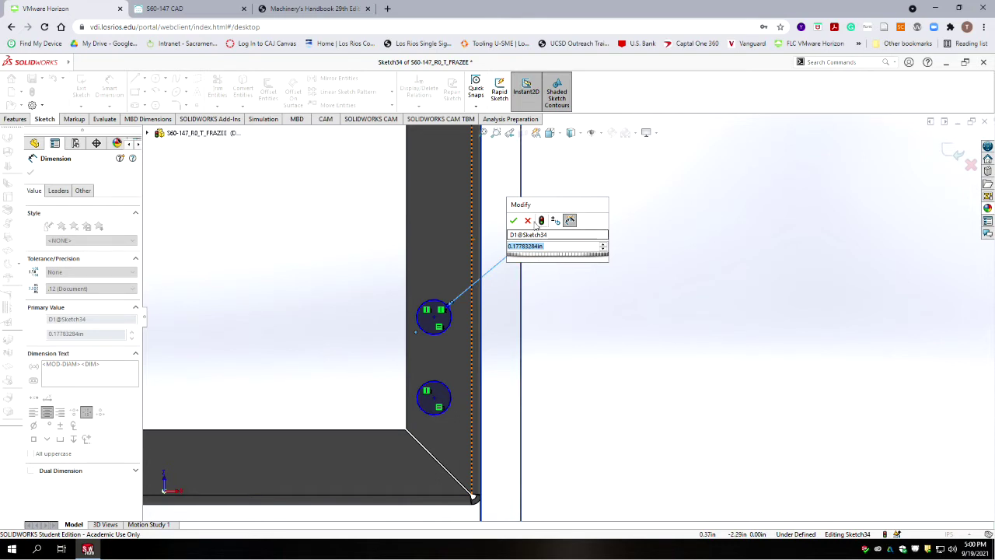
left_click(513, 220)
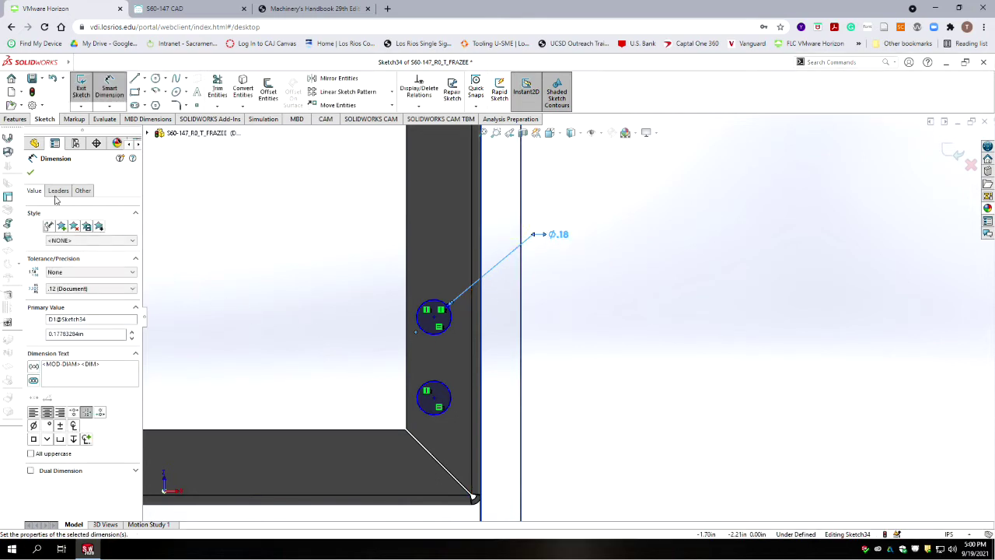
left_click(59, 191)
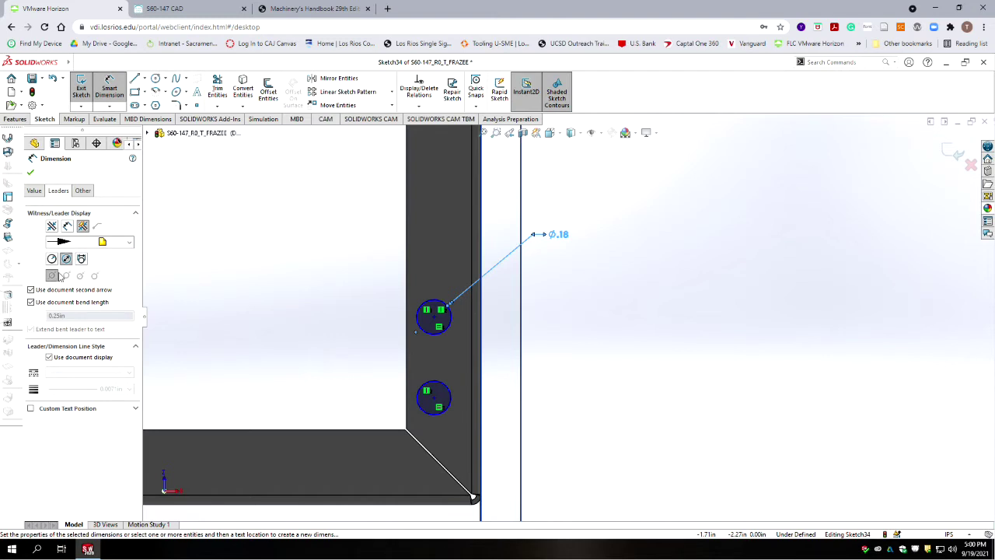
left_click(51, 259)
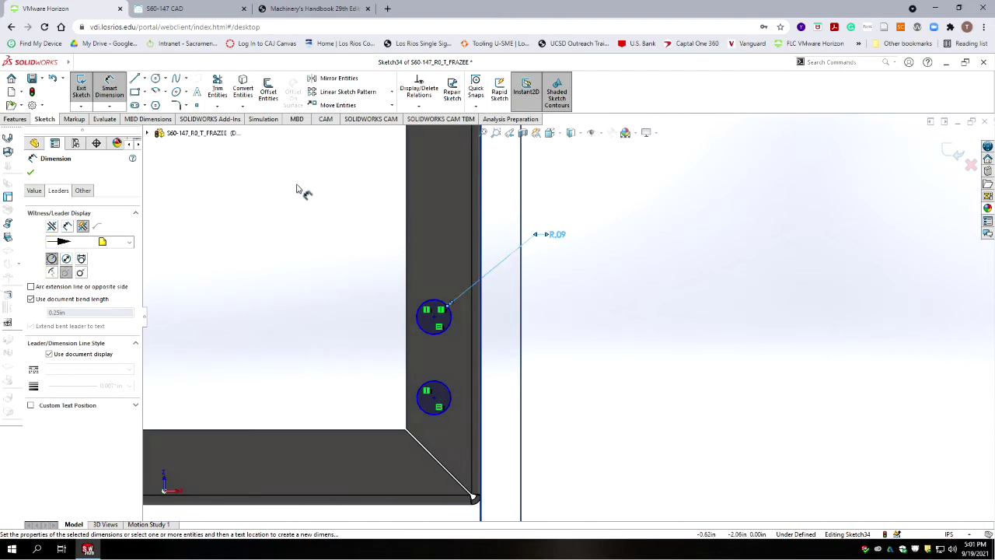
- Set the upper circle's radius to 0.075 in
left_click(558, 235)
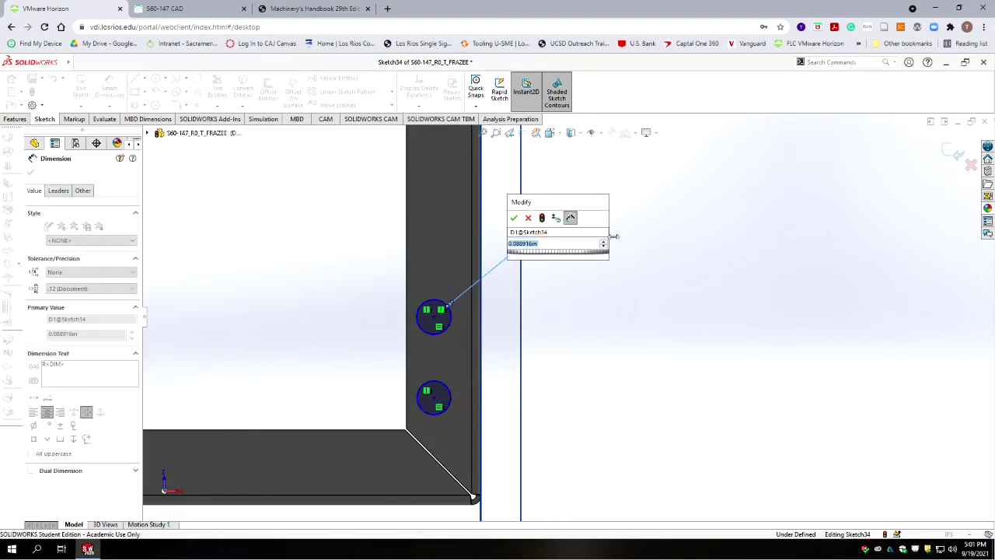
type(".07")
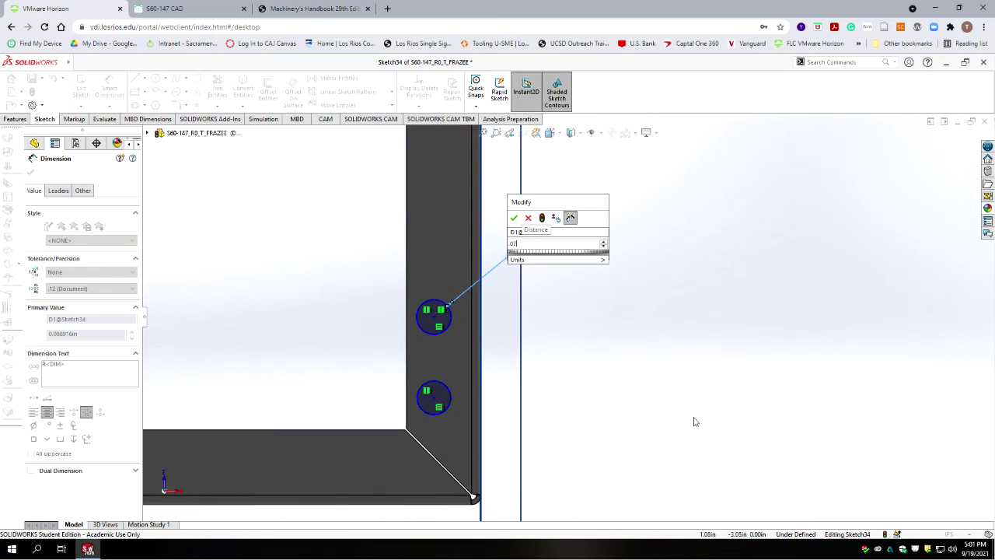
type("5")
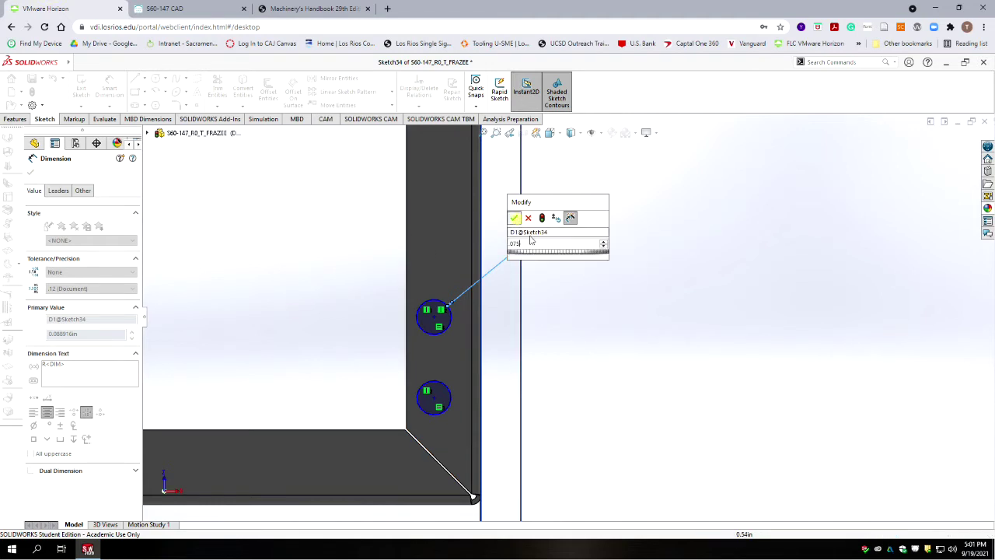
left_click(515, 218)
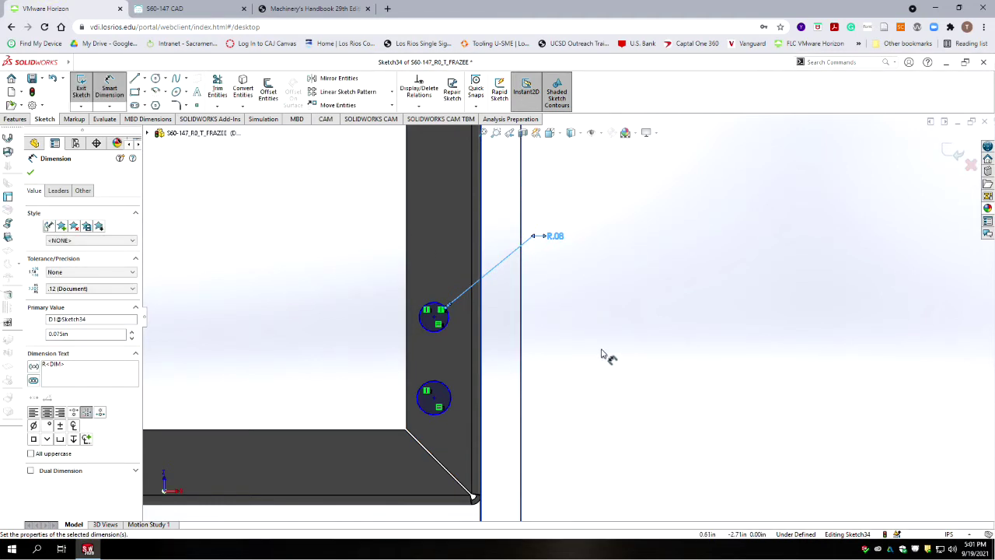
scroll(575, 311, "up", 4)
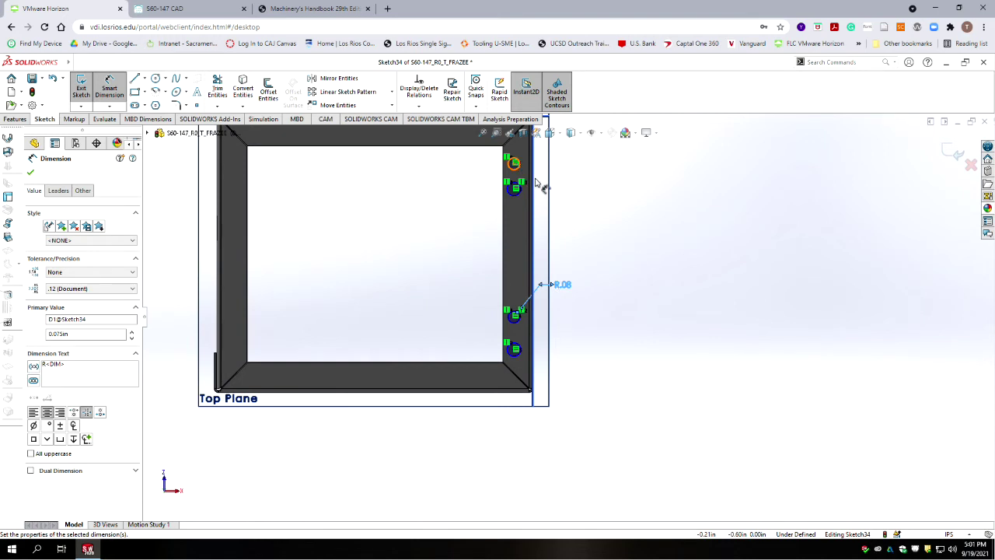
scroll(560, 300, "down", 2)
scroll(559, 293, "up", 2)
scroll(544, 189, "down", 2)
scroll(640, 411, "down", 2)
scroll(629, 411, "up", 2)
scroll(589, 404, "down", 4)
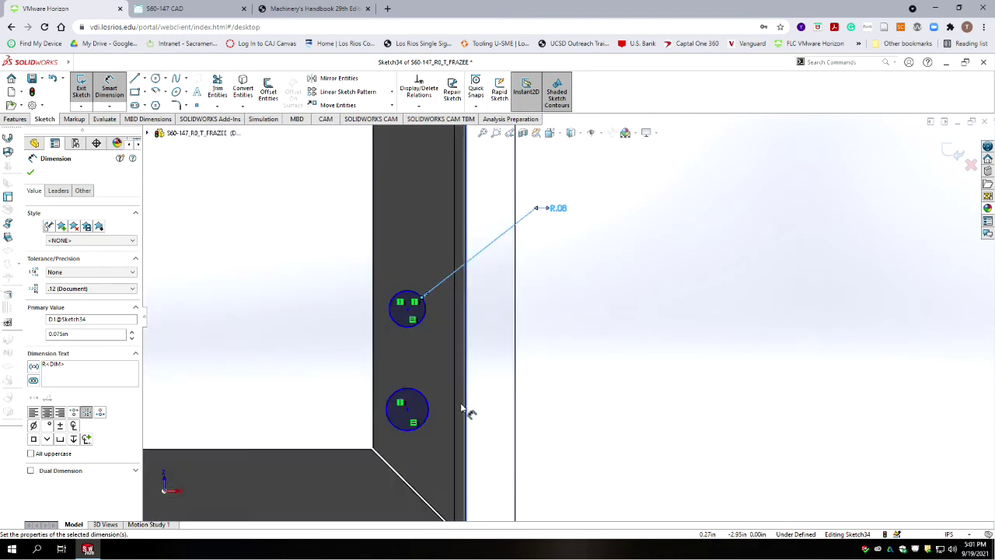
- Add a radius dimension to the lower circle and recheck its drawing value in Acrobat before editing
left_click(420, 398)
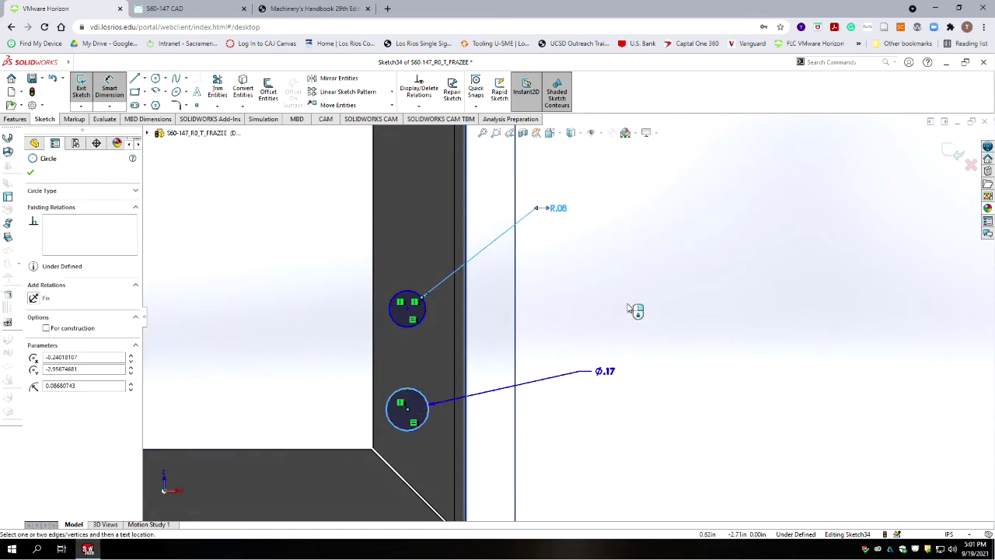
left_click(632, 293)
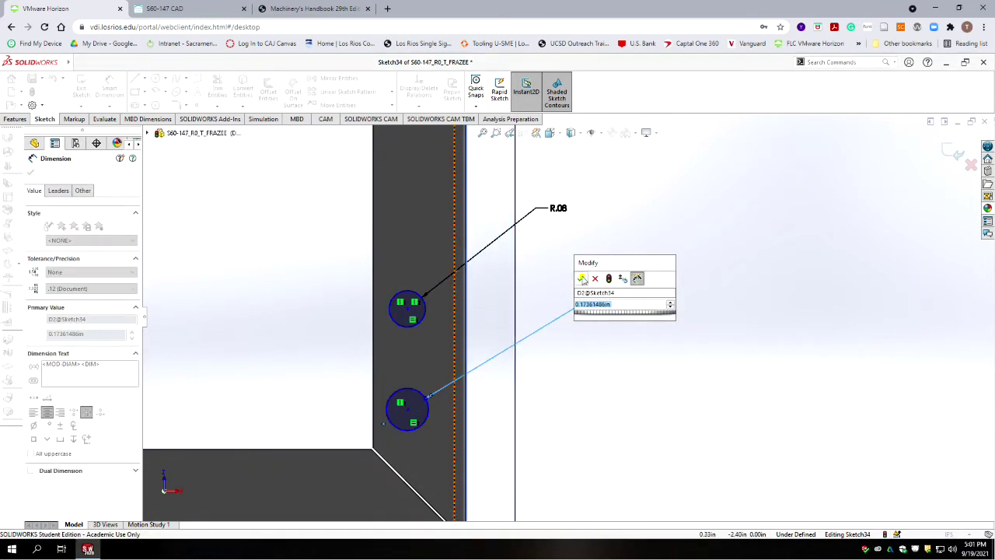
left_click(582, 278)
left_click(58, 191)
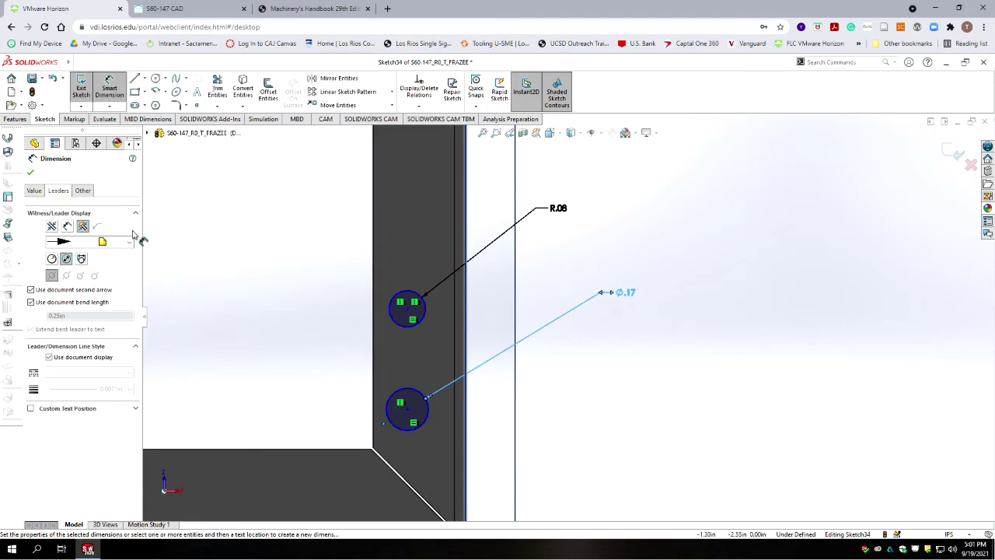
left_click(52, 258)
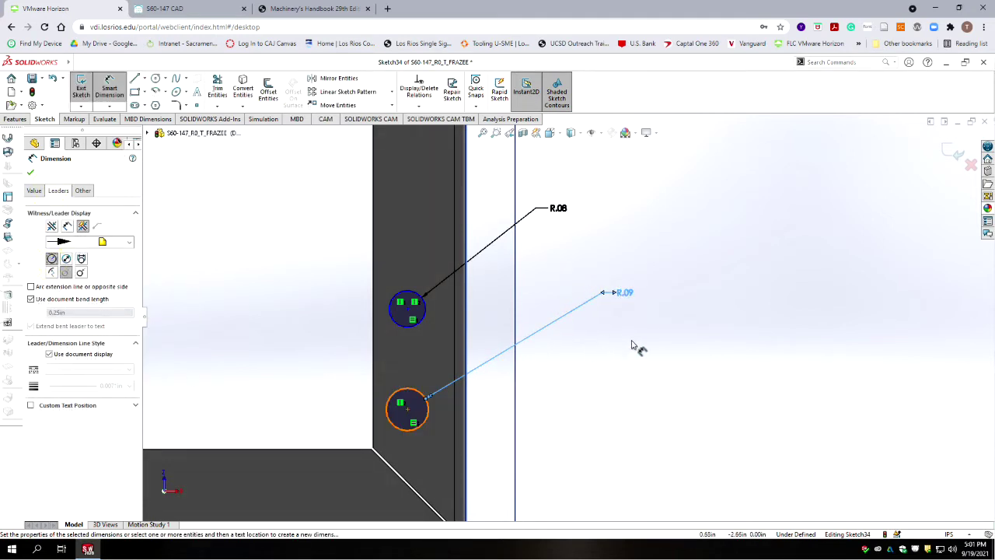
left_click(623, 293)
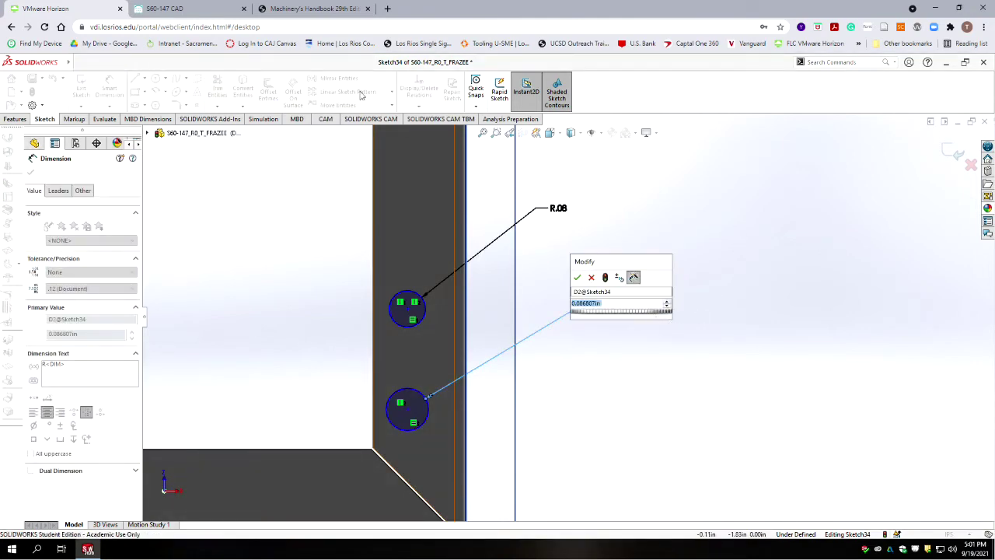
key("alt+Tab")
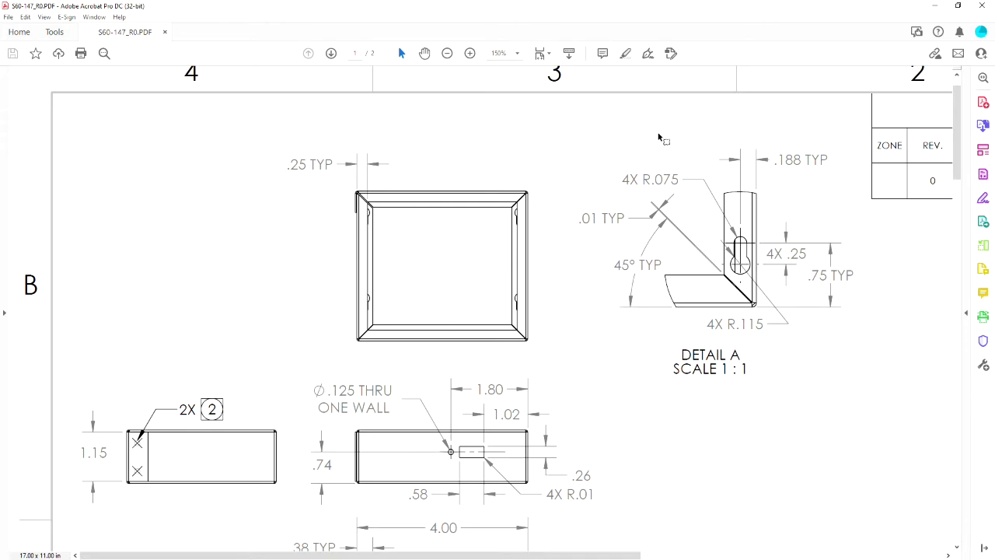
left_click(936, 6)
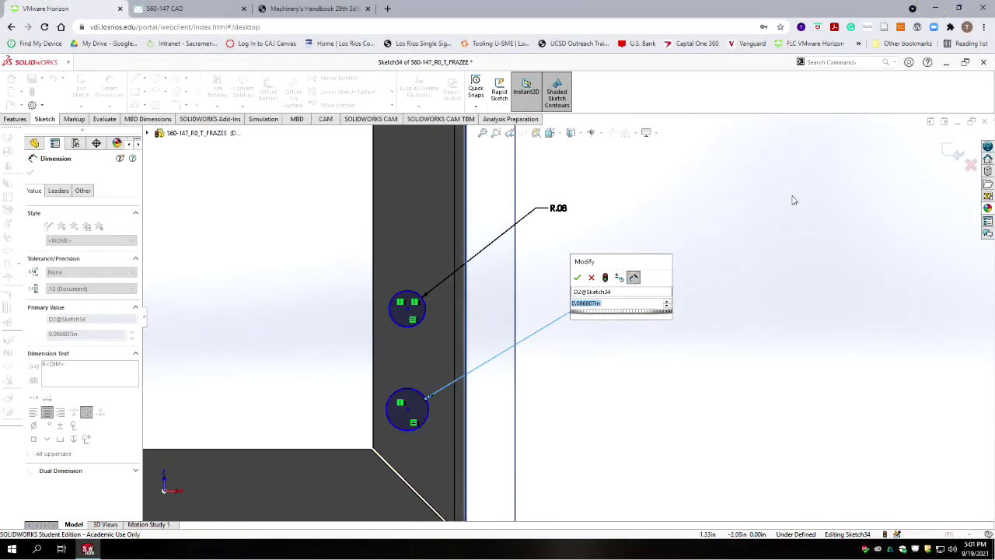
- Enter 0.115 in as the lower circle's radius, shown as R.12
type(".11")
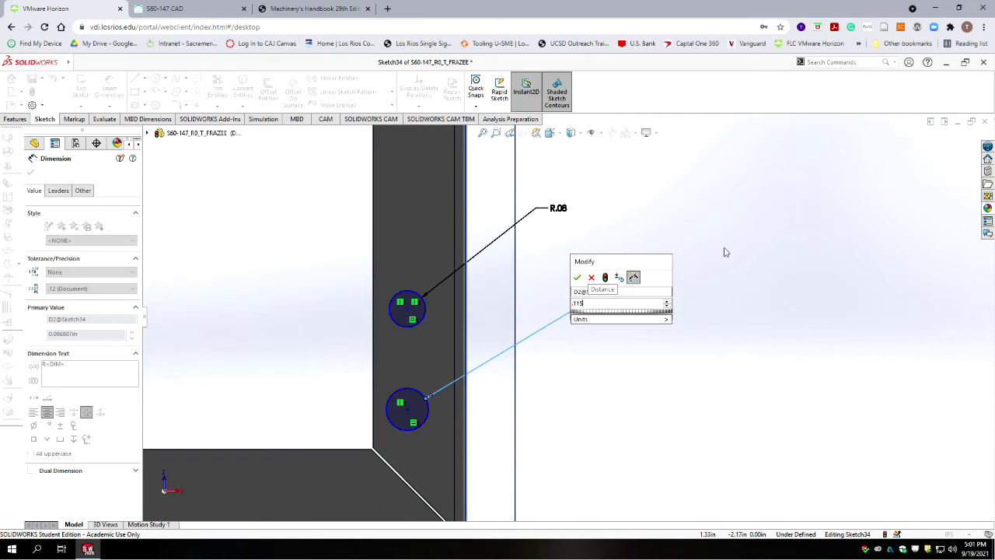
type("5")
left_click(578, 277)
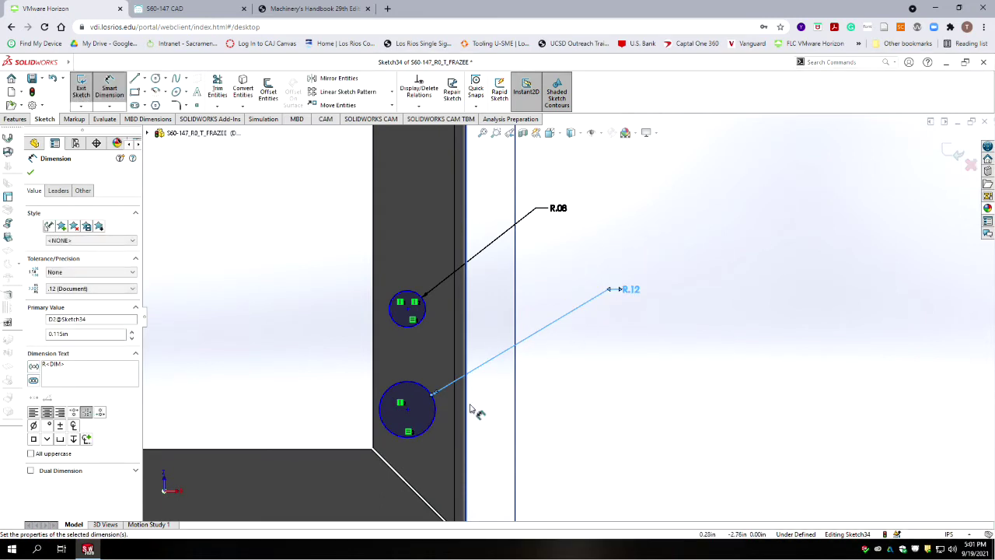
scroll(542, 282, "up", 4)
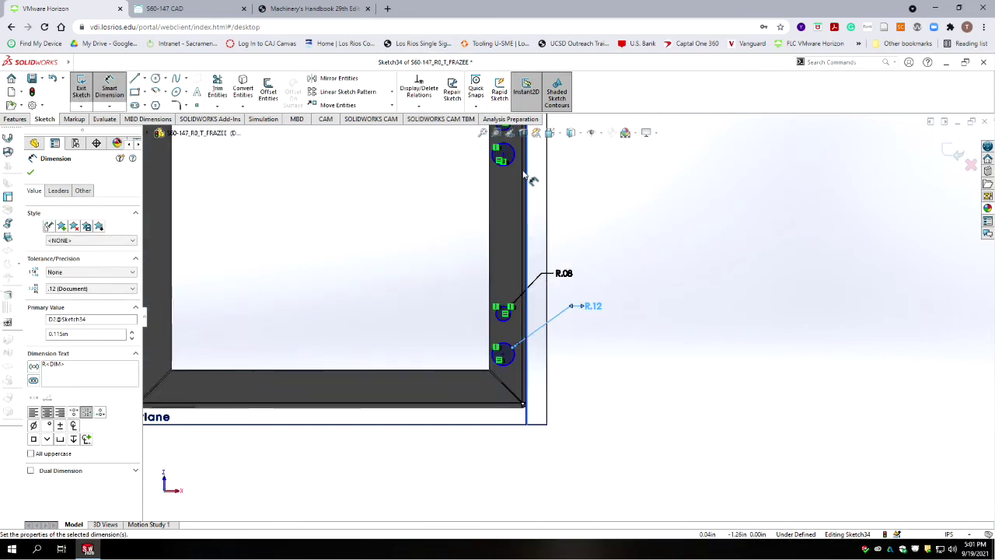
scroll(563, 252, "down", 1)
scroll(566, 253, "down", 2)
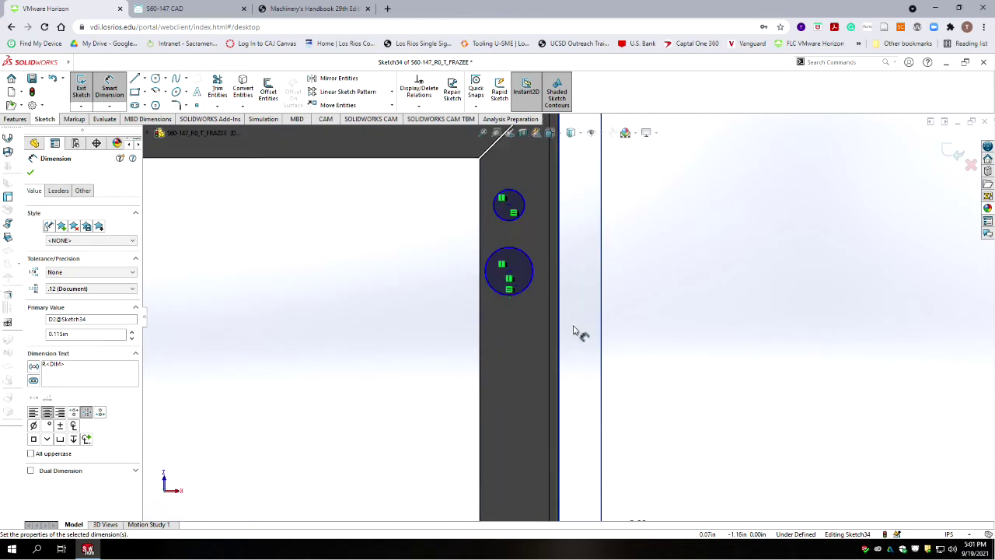
scroll(577, 343, "up", 4)
scroll(569, 441, "down", 4)
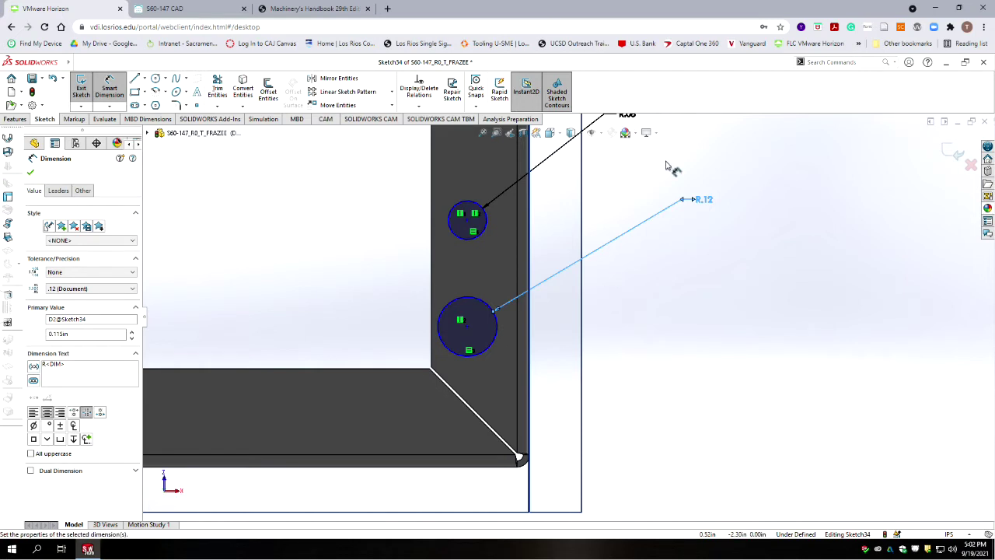
- Dimension the lower circle's centre 0.188 in from the flange's outer vertical edge
left_click(468, 330)
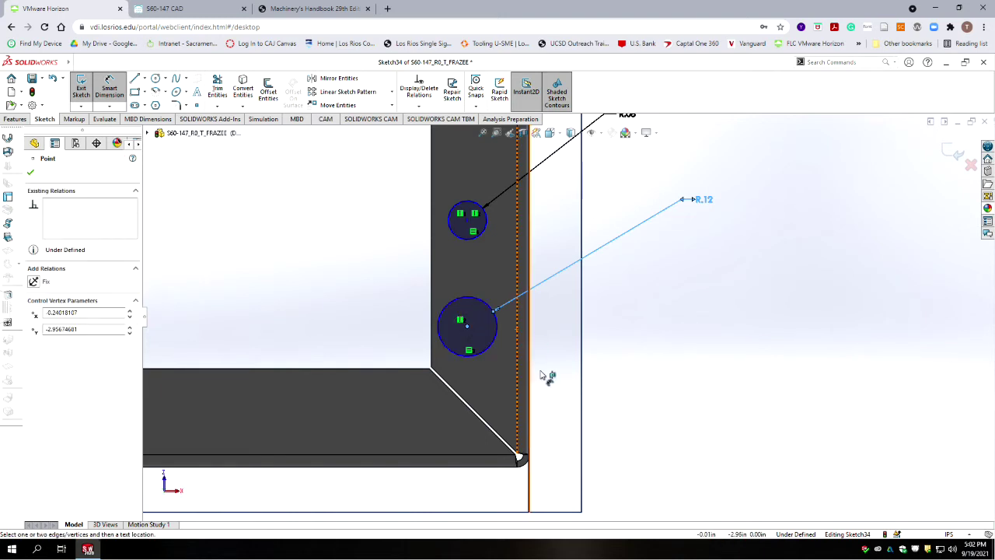
left_click(534, 477)
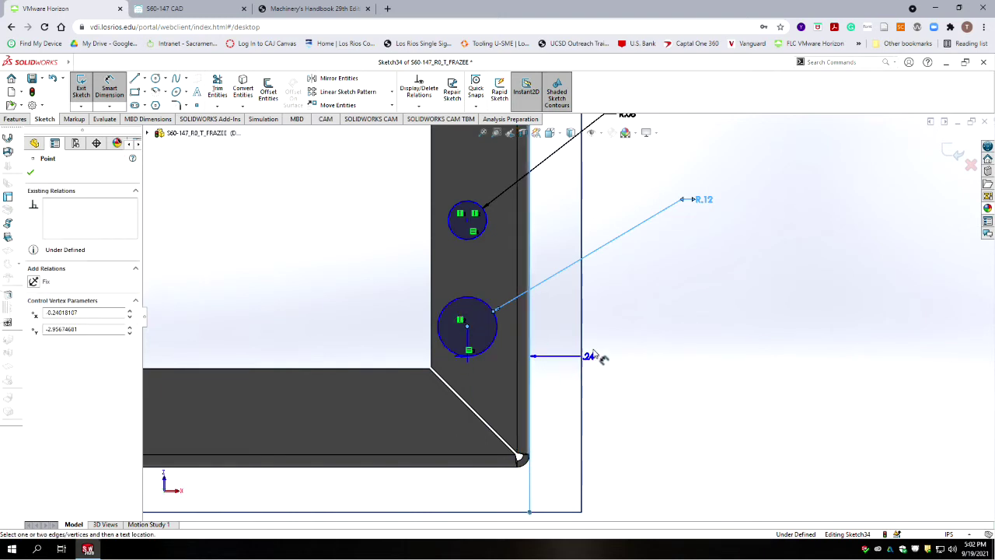
left_click(628, 338)
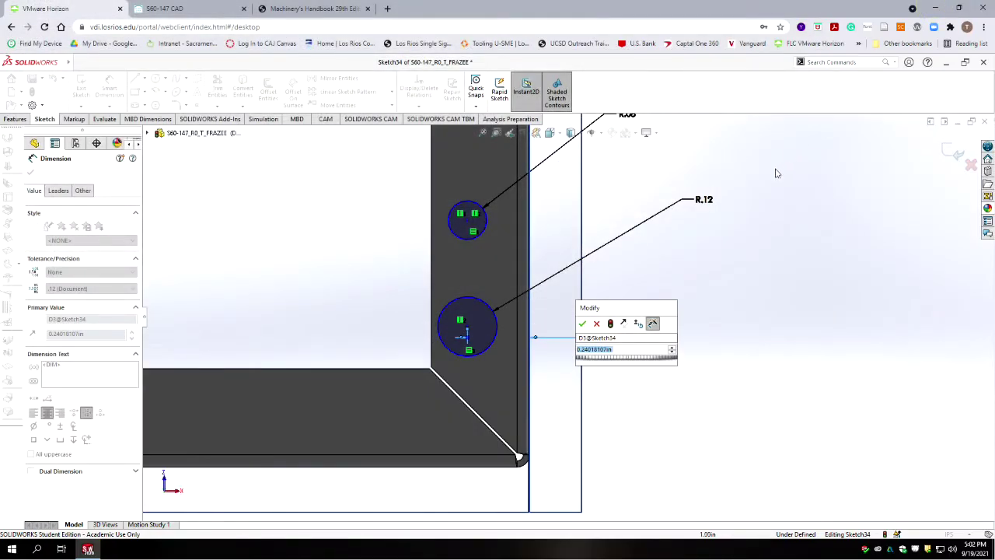
type(".188")
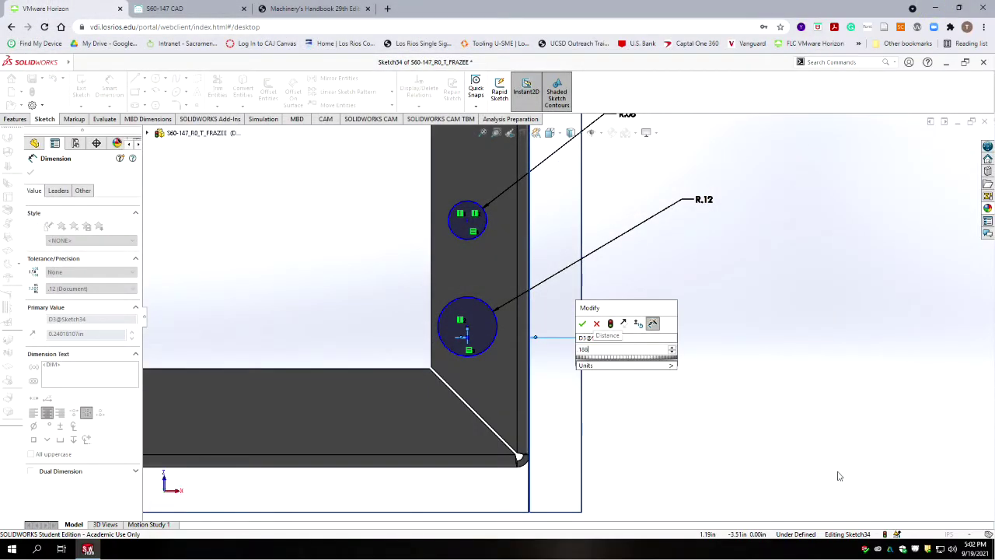
key("Return")
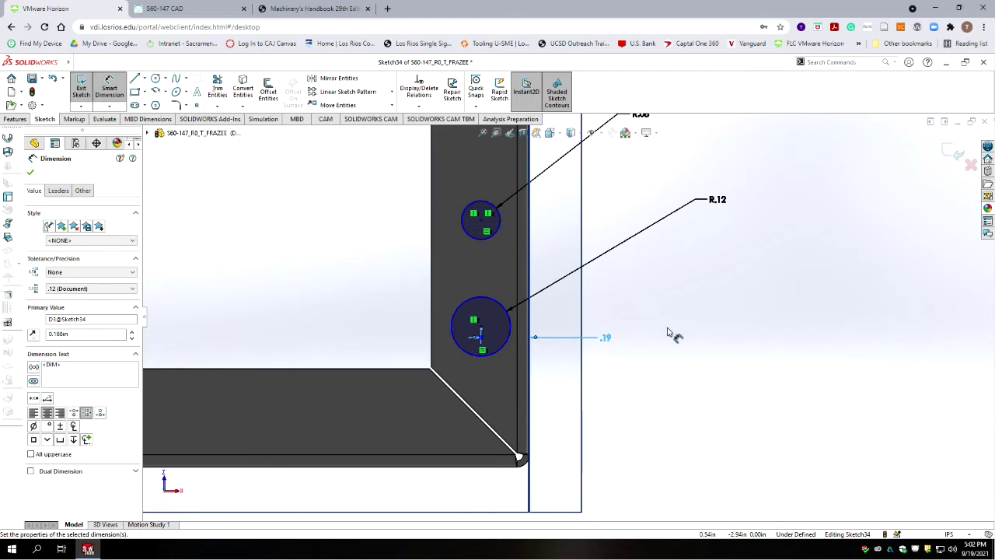
scroll(644, 315, "up", 5)
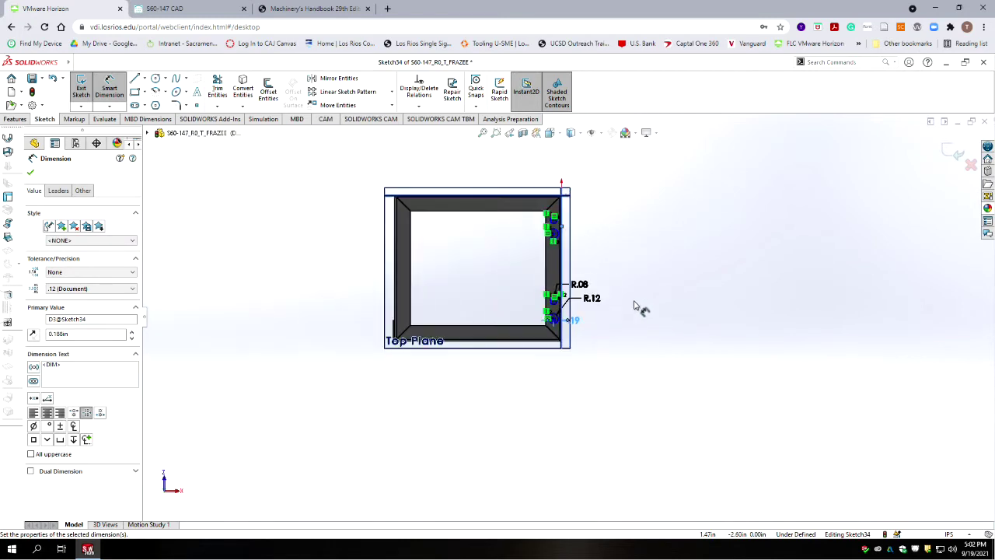
scroll(592, 334, "down", 2)
scroll(566, 418, "down", 5)
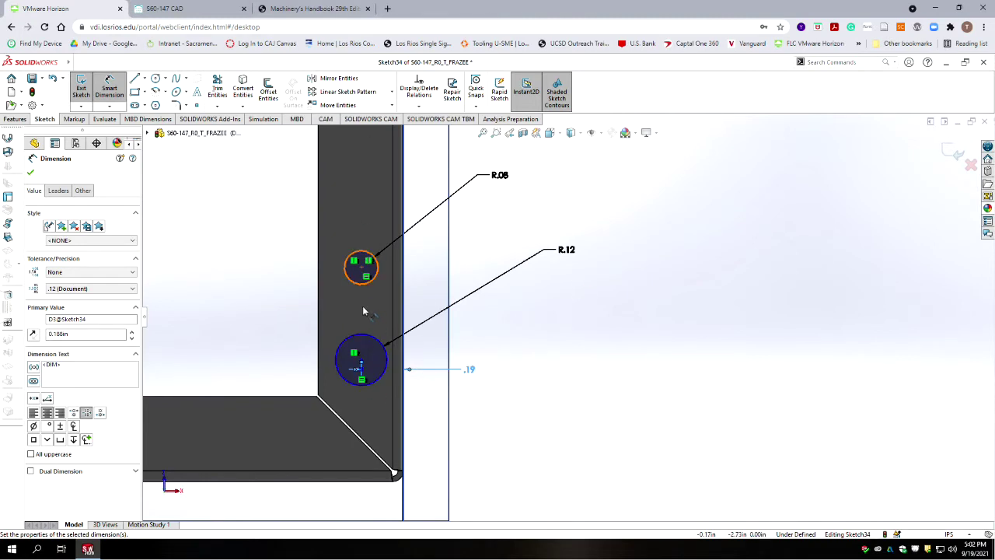
- Draw two vertical centerlines, each joining an upper circle centre to a lower one
left_click(144, 80)
left_click(159, 100)
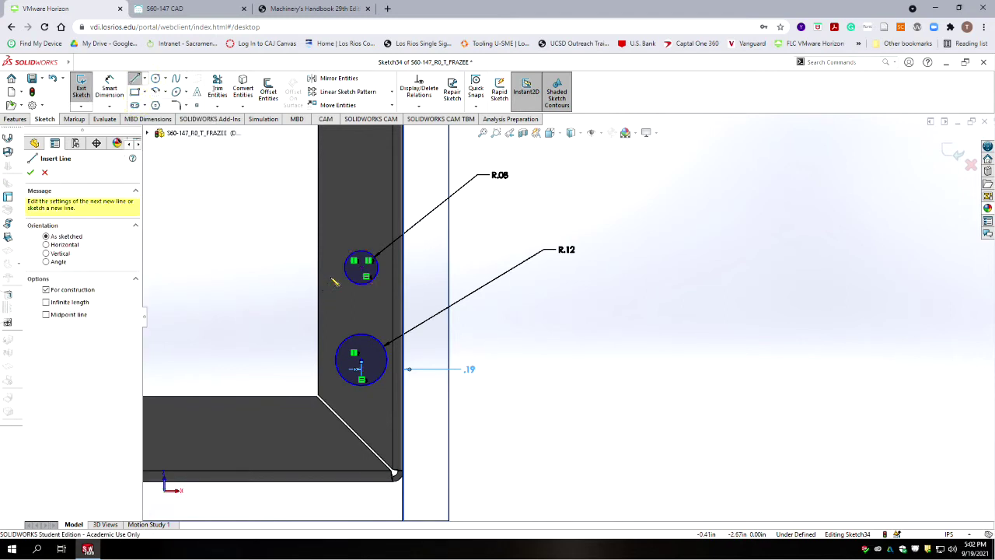
left_click(361, 268)
left_click(361, 359)
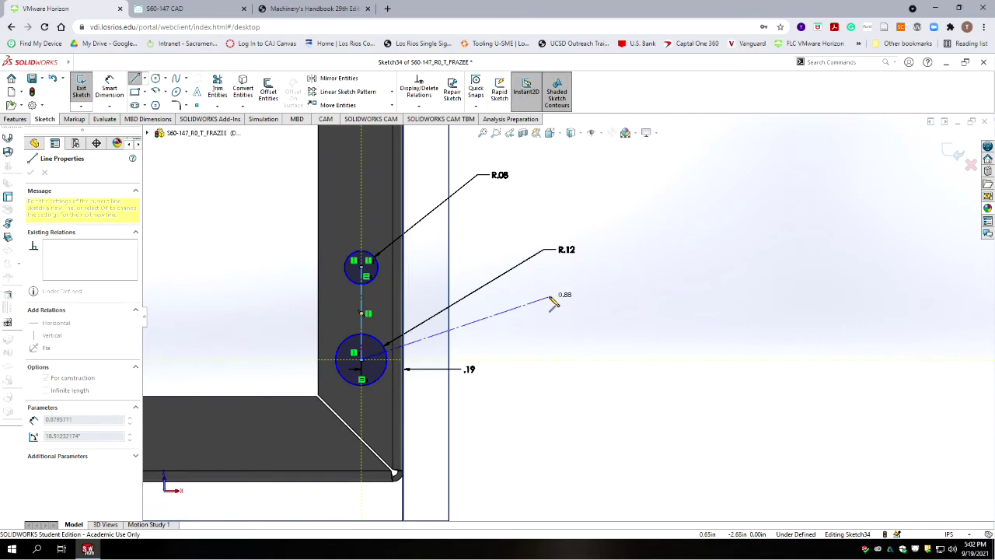
key("Escape")
left_click(146, 82)
left_click(159, 104)
scroll(529, 191, "up", 4)
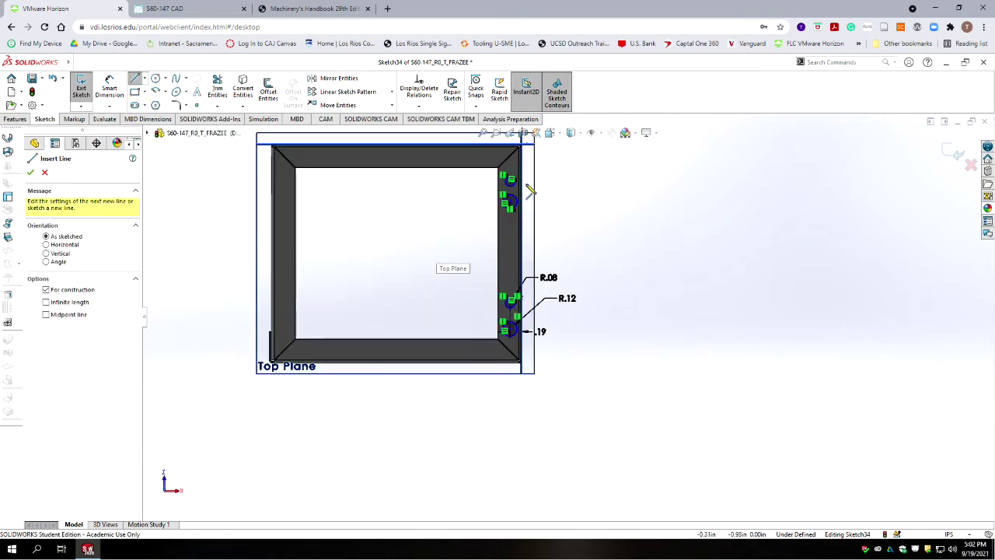
scroll(529, 190, "down", 5)
scroll(460, 331, "down", 2)
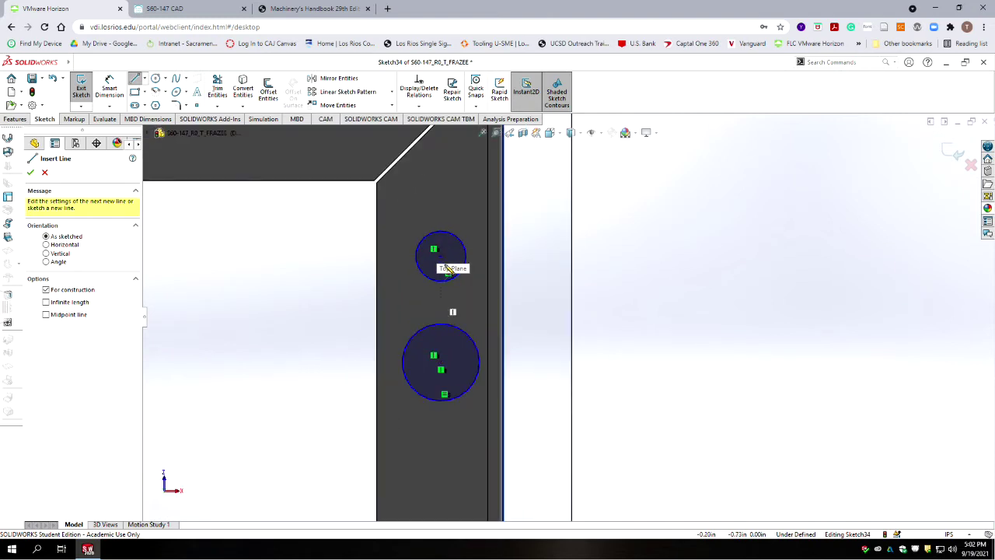
left_click(440, 256)
left_click(441, 361)
key("Escape")
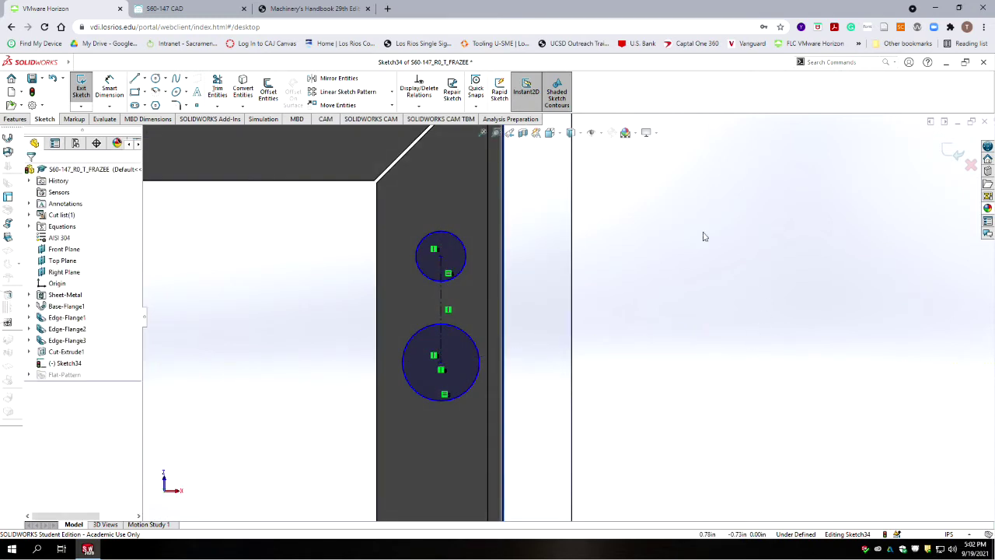
- Make the two centerline segments equal in length
left_click(440, 299)
scroll(478, 384, "up", 5)
scroll(604, 370, "down", 5)
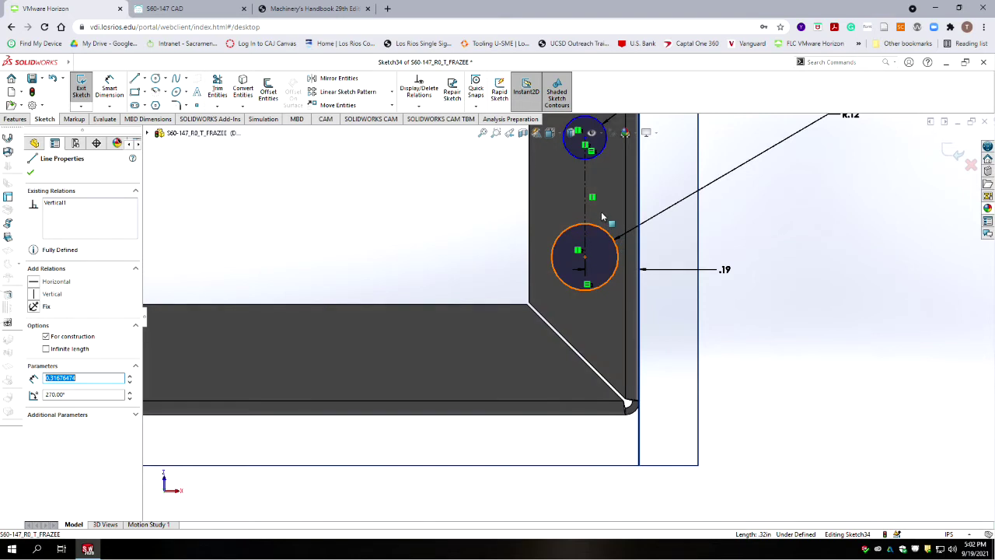
left_click(584, 185, "ctrl")
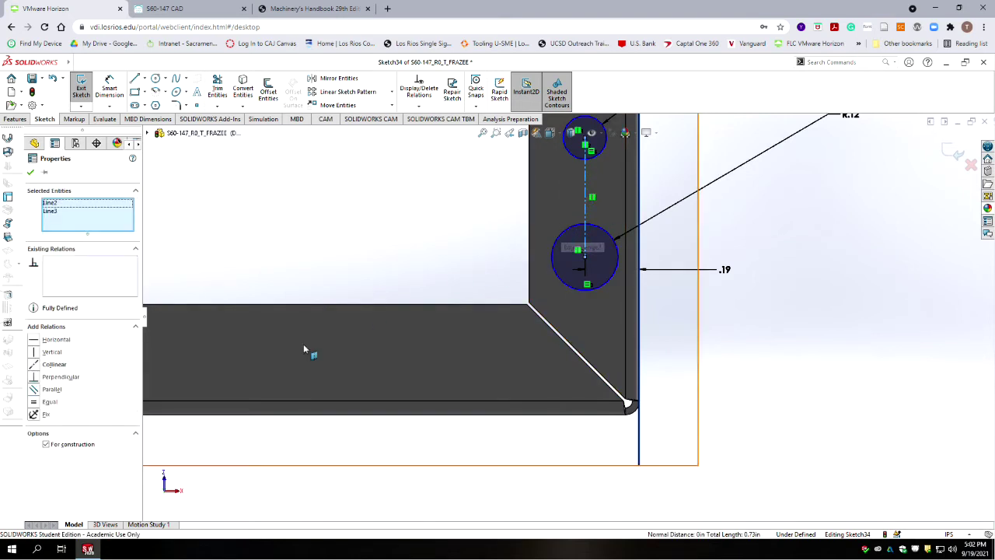
left_click(35, 402)
left_click(809, 307)
scroll(817, 301, "down", 4)
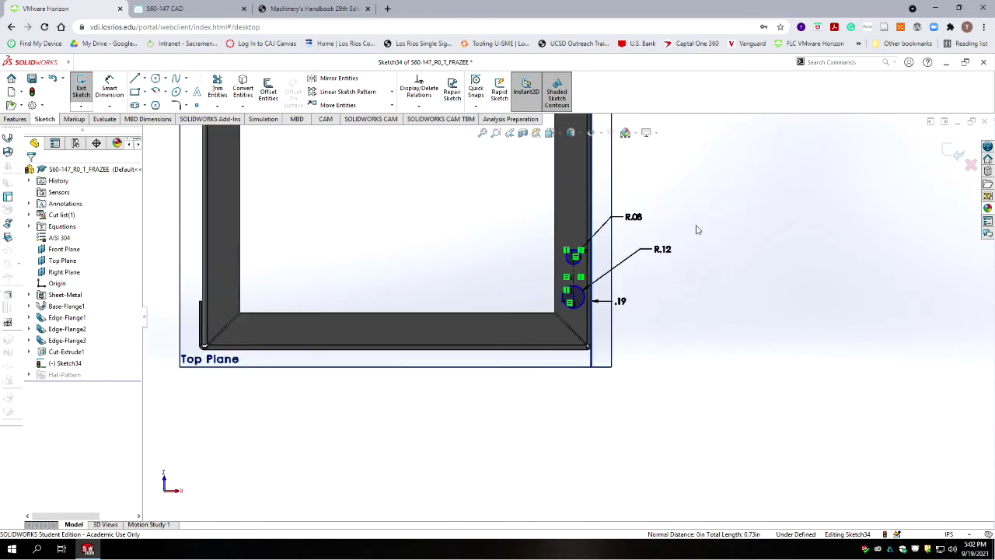
scroll(420, 455, "down", 2)
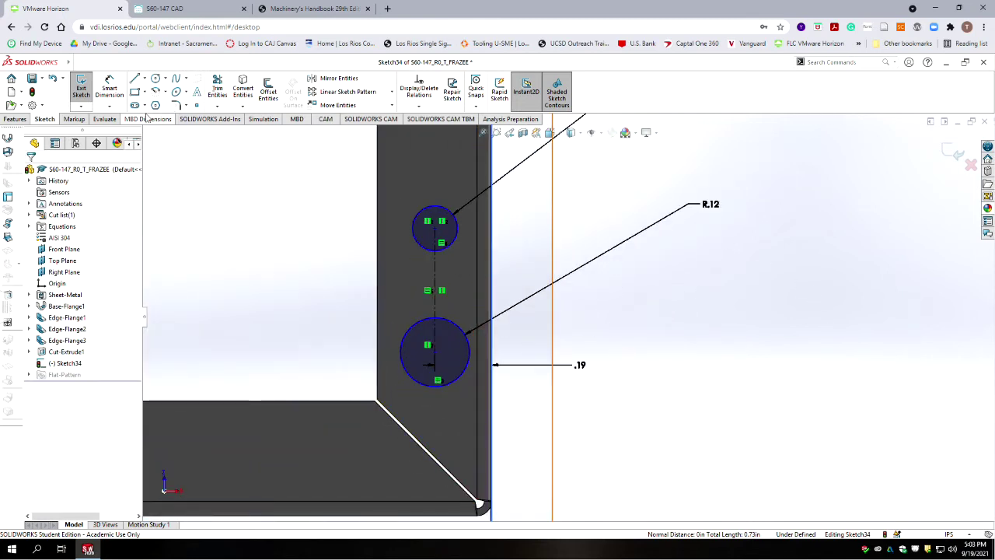
- Add a vertical dimension between the two keyhole circle centres and check the PDF drawing
left_click(108, 85)
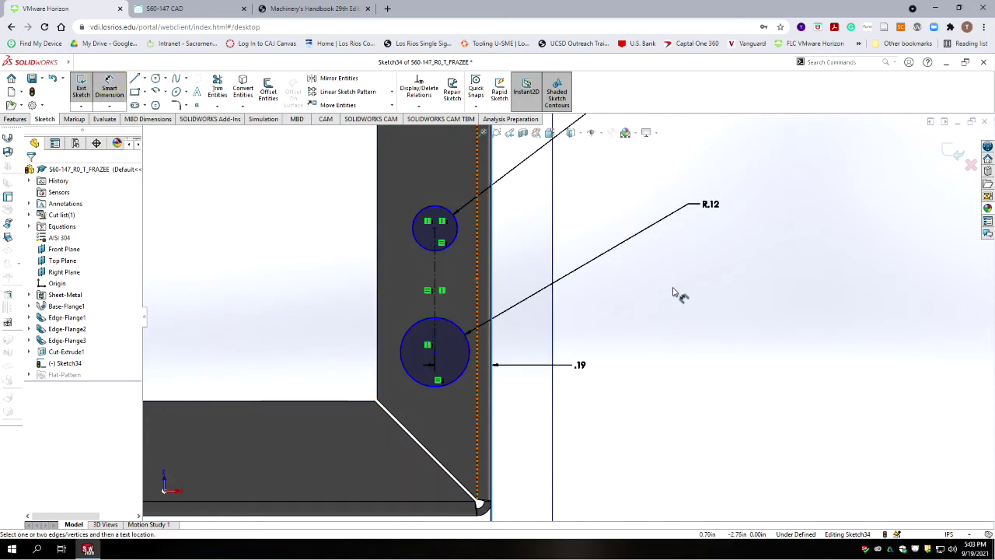
left_click(436, 269)
left_click(645, 286)
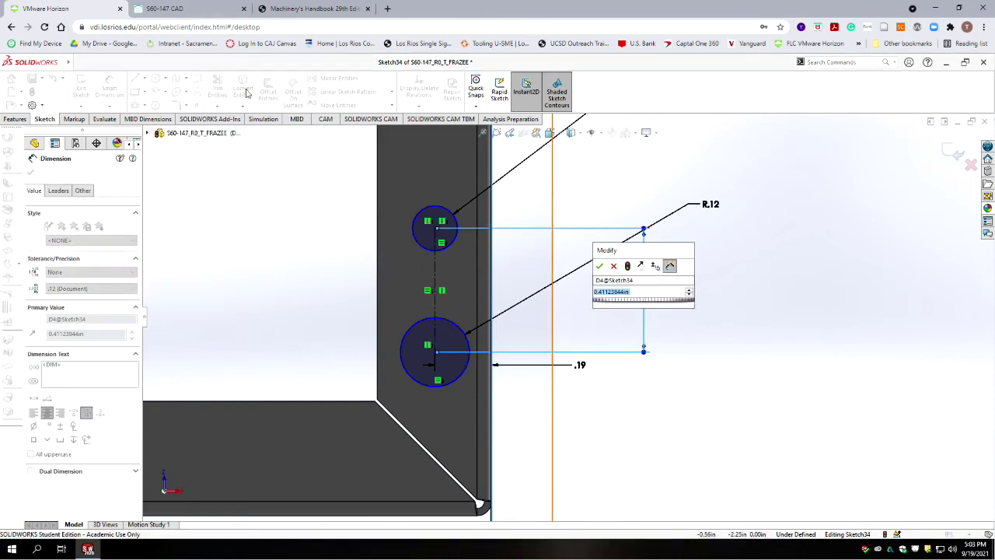
key("alt+Tab")
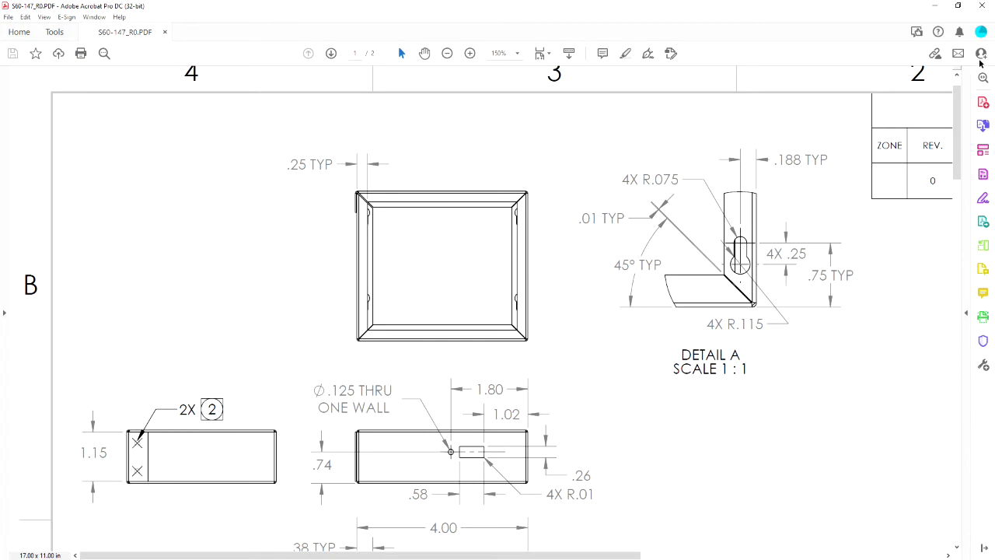
left_click(935, 6)
- Set the circle-centre spacing dimension to .25 in
type(".25")
key("Return")
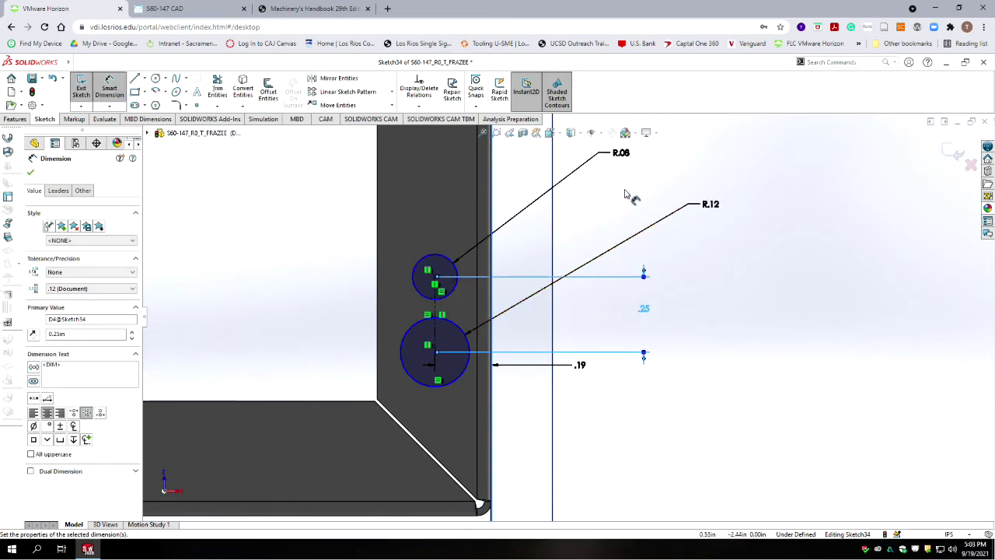
scroll(639, 198, "down", 2)
scroll(588, 194, "up", 5)
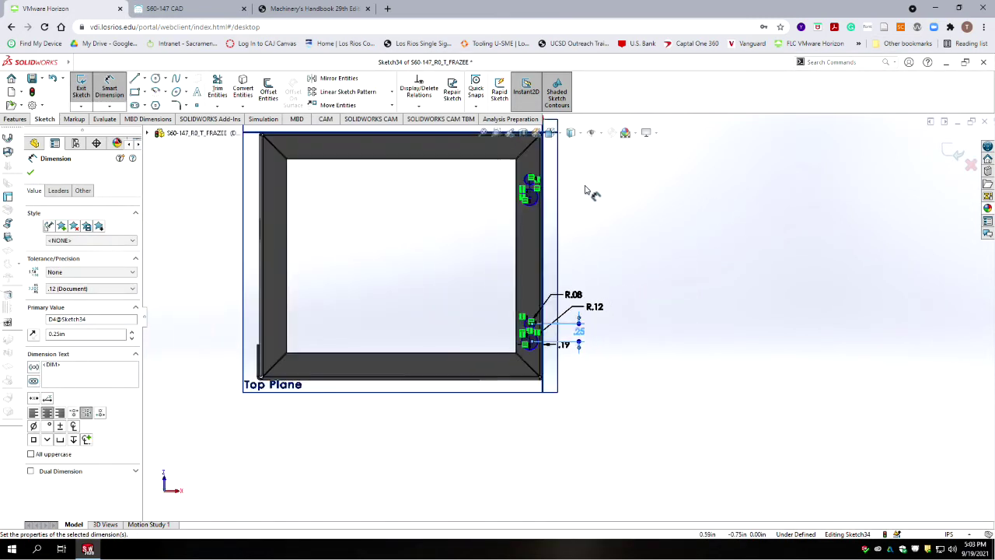
scroll(544, 256, "down", 5)
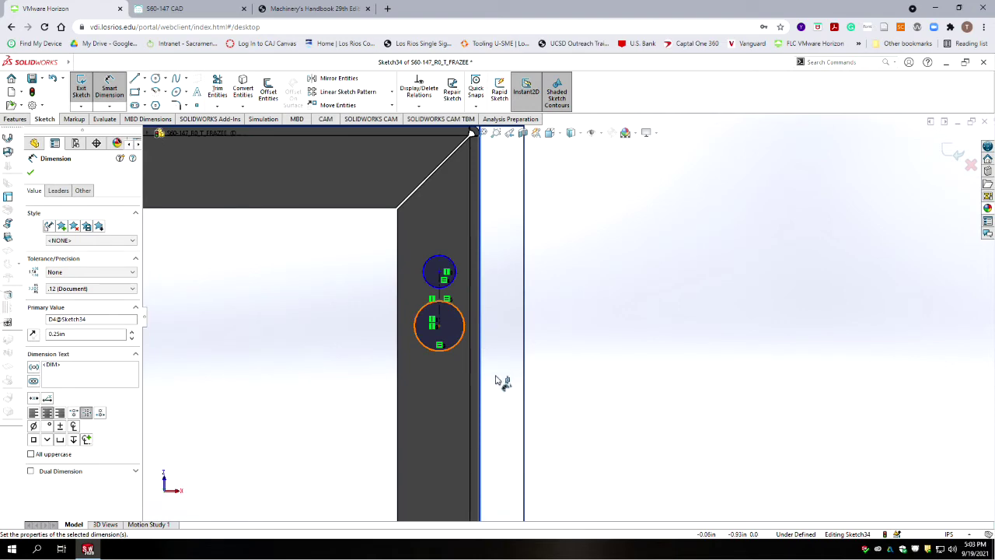
scroll(513, 389, "up", 4)
scroll(548, 437, "down", 2)
scroll(545, 435, "down", 5)
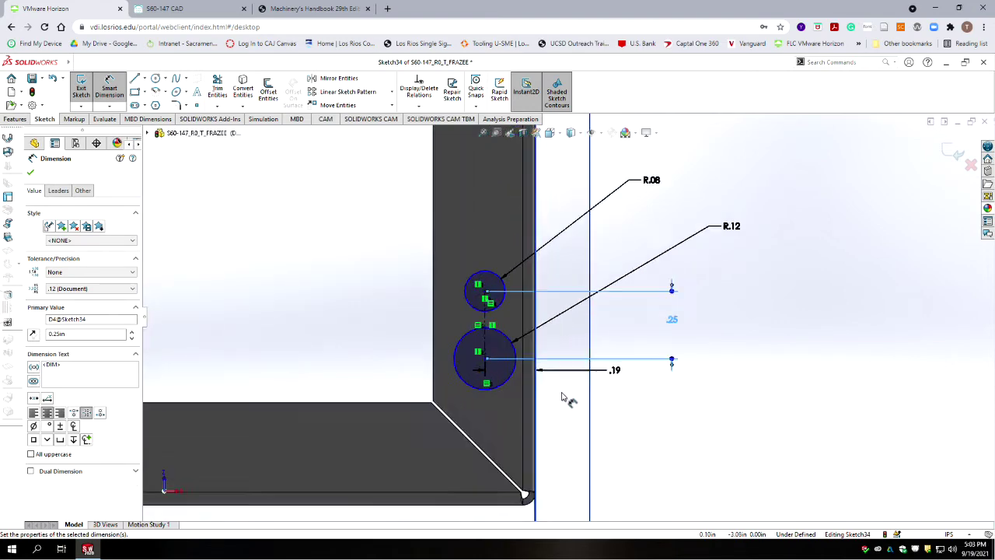
scroll(595, 276, "up", 1)
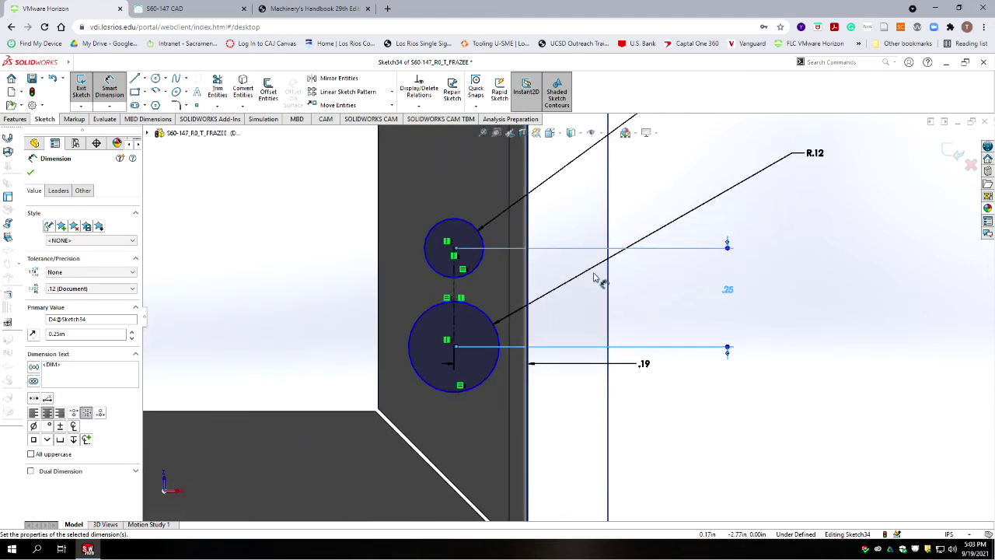
scroll(597, 280, "up", 2)
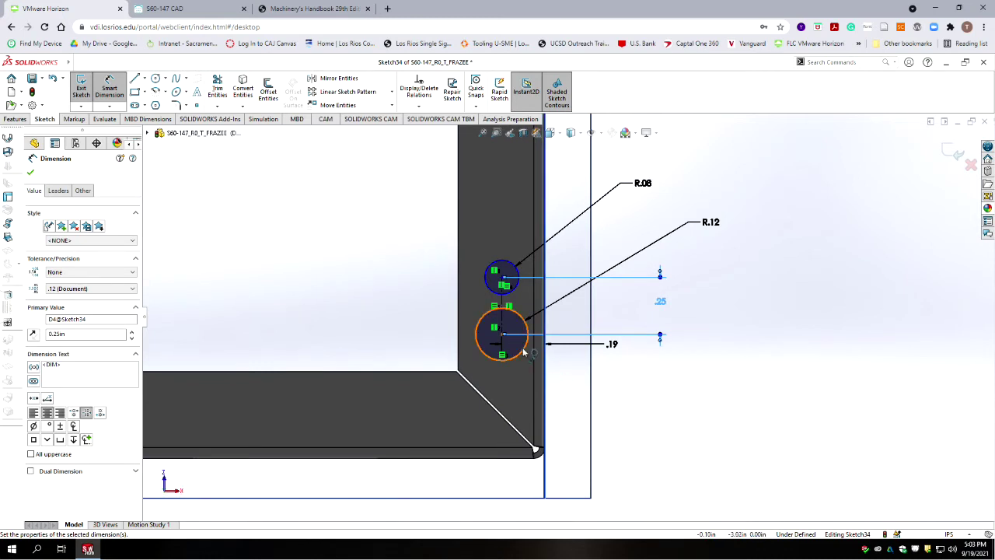
key("Escape")
scroll(466, 415, "up", 1)
- Dimension the lower small circle's centre 0.75 in from the box's bottom edge
left_click(461, 415)
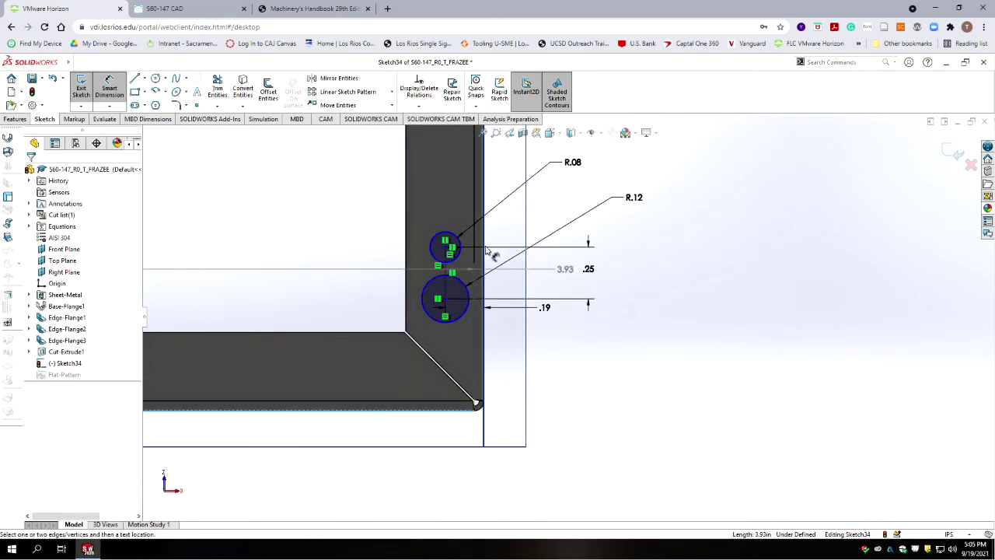
left_click(434, 253)
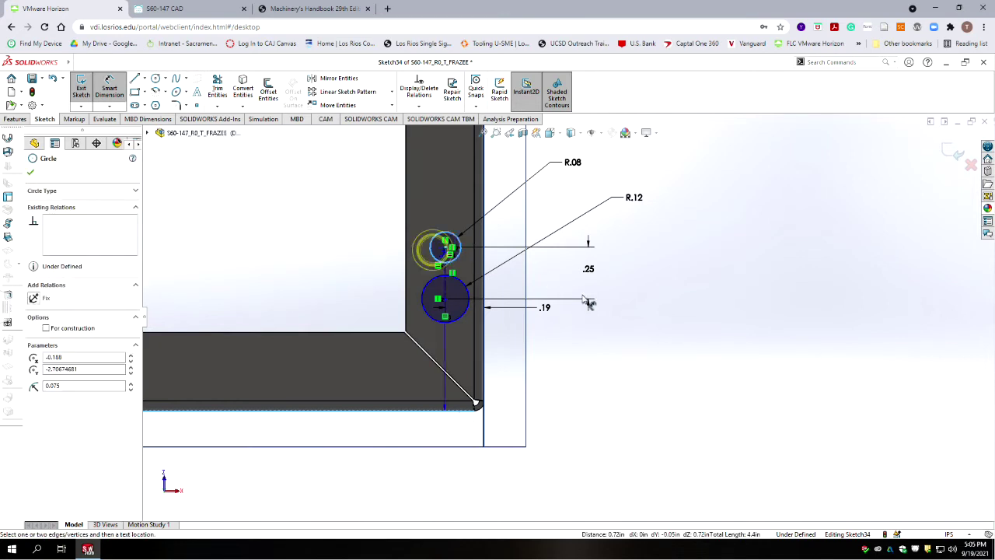
left_click(686, 365)
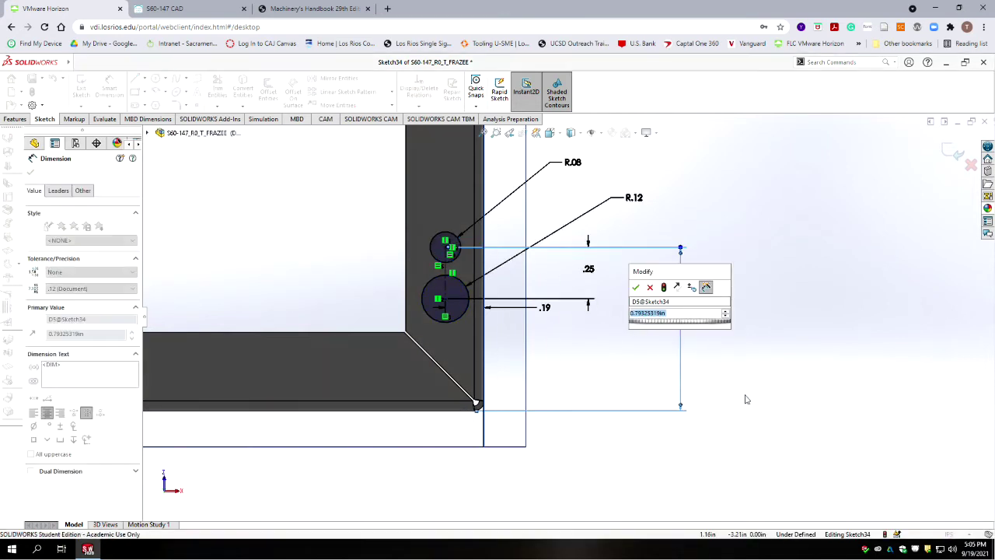
type(".75")
key("Return")
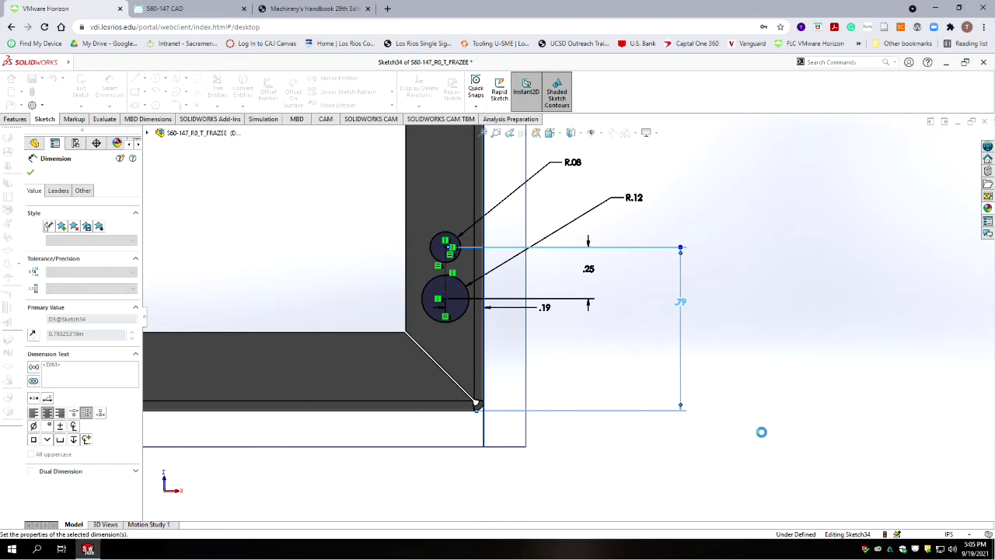
scroll(634, 298, "up", 5)
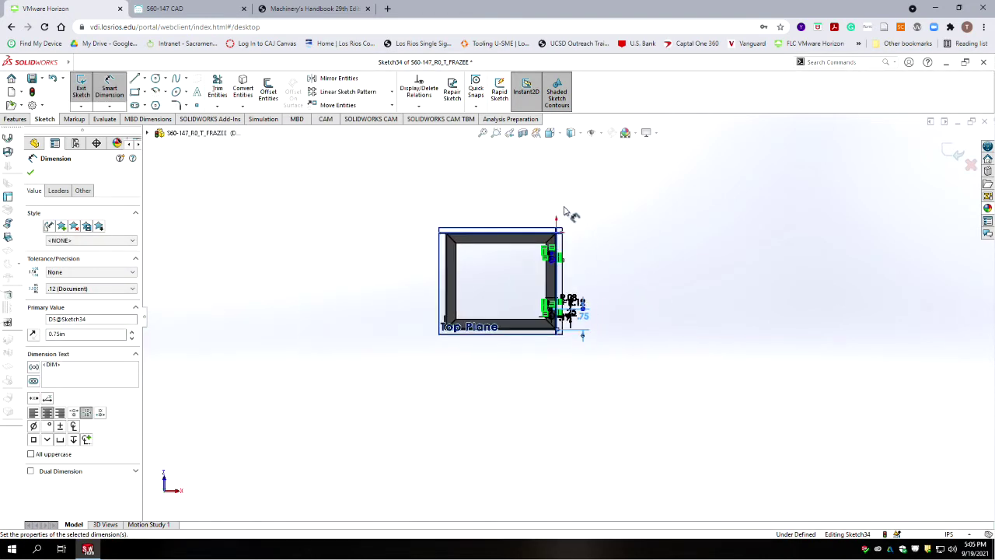
scroll(579, 257, "down", 5)
scroll(570, 368, "down", 4)
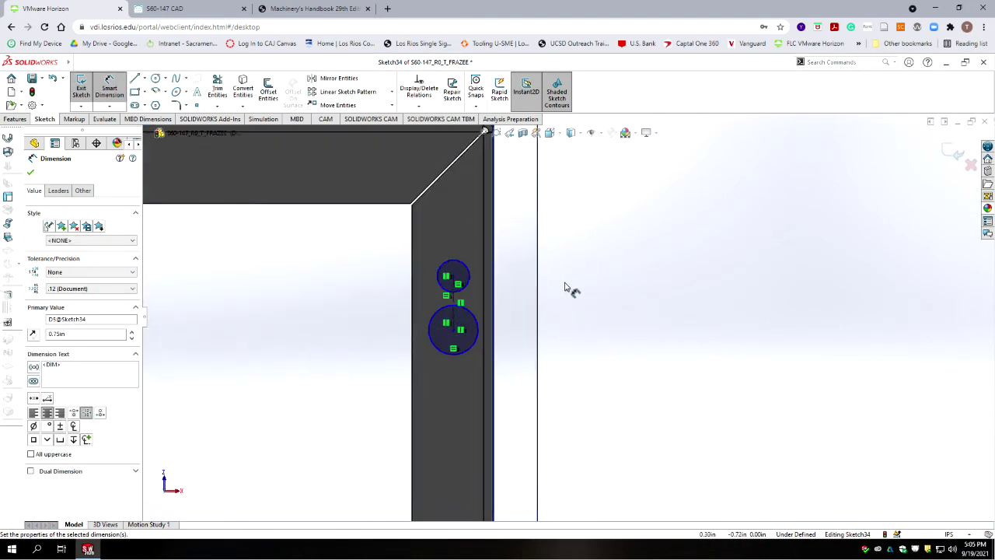
scroll(564, 247, "down", 2)
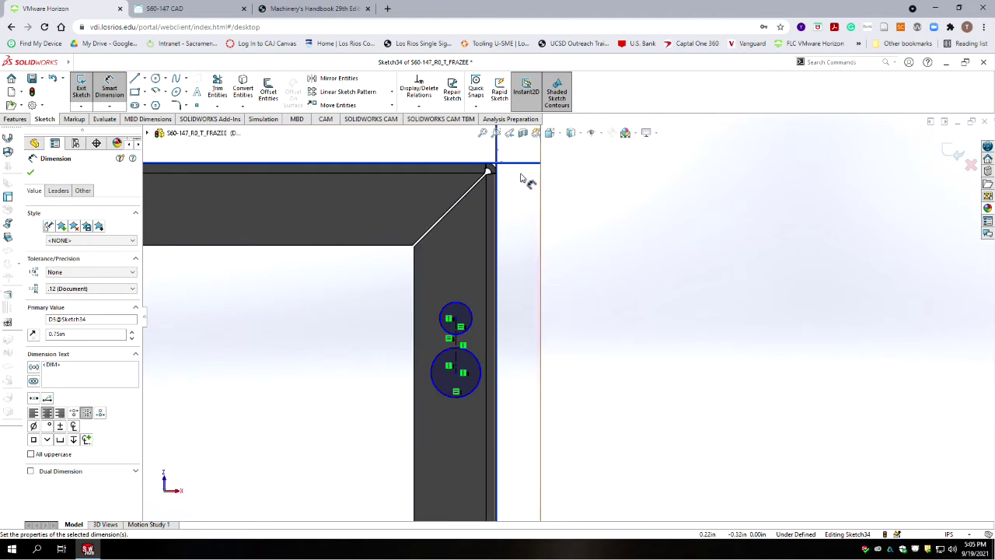
- Start a dimension from the top edge to the upper small circle, then cancel it
left_click(459, 166)
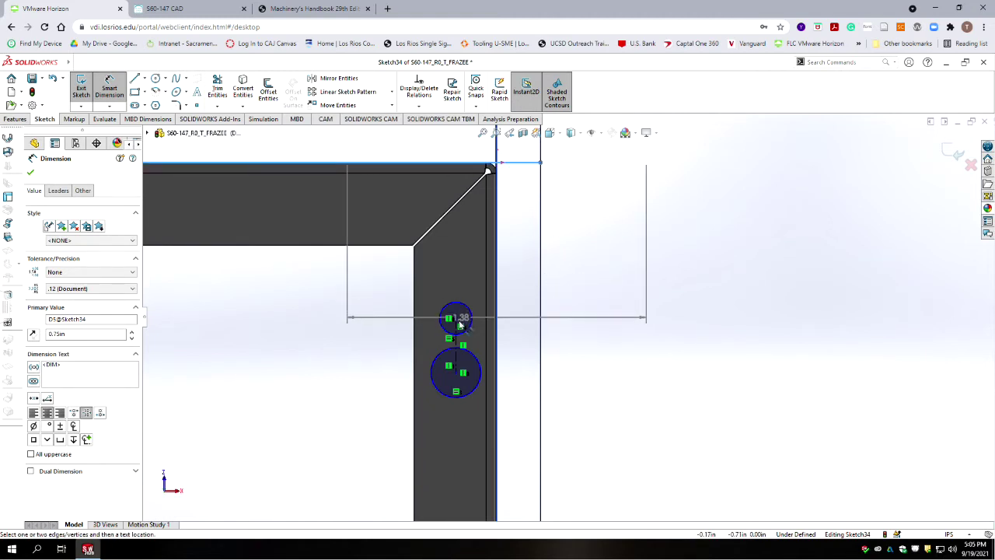
left_click(457, 320)
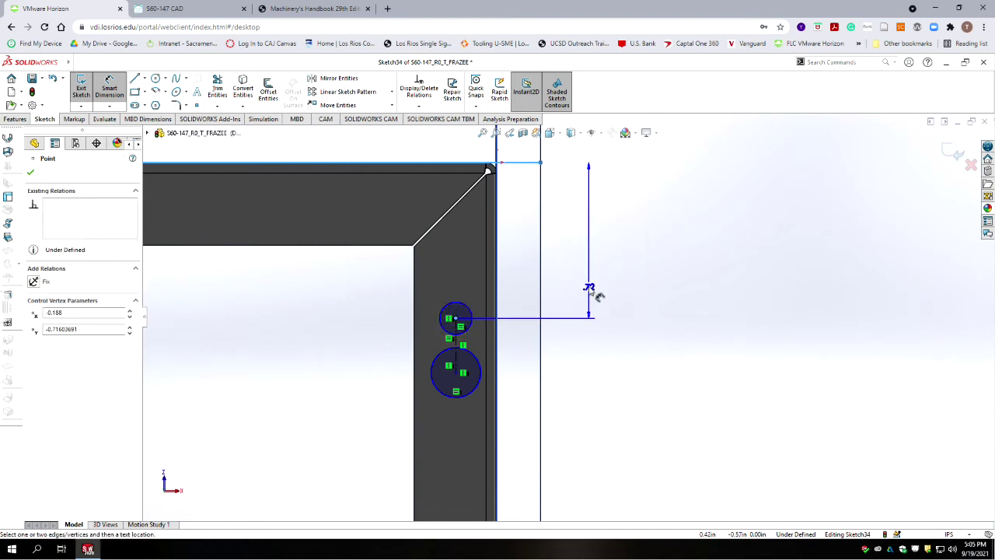
key("Escape")
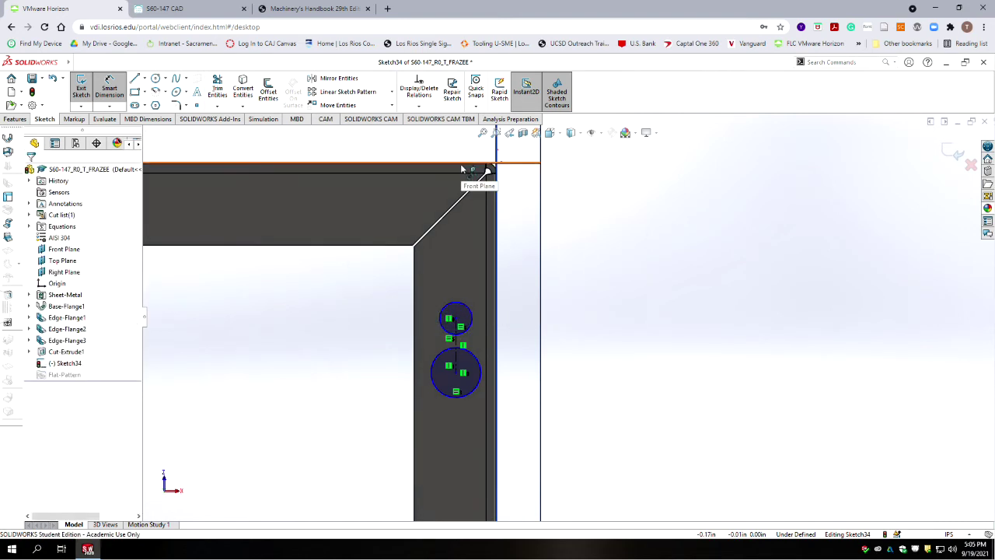
- Dimension the upper small circle's centre 0.75 in below the top edge, fully defining Sketch34
left_click(459, 165)
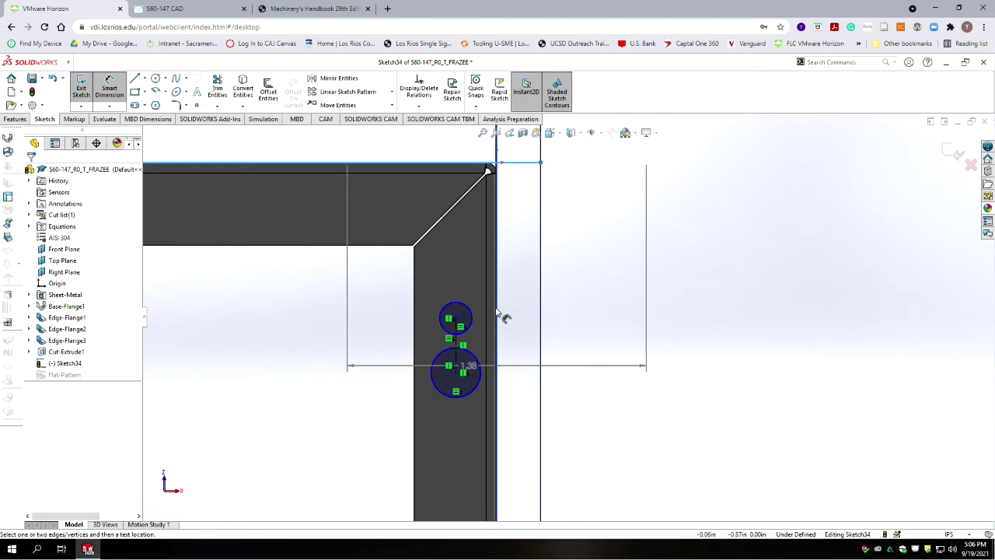
left_click(459, 319)
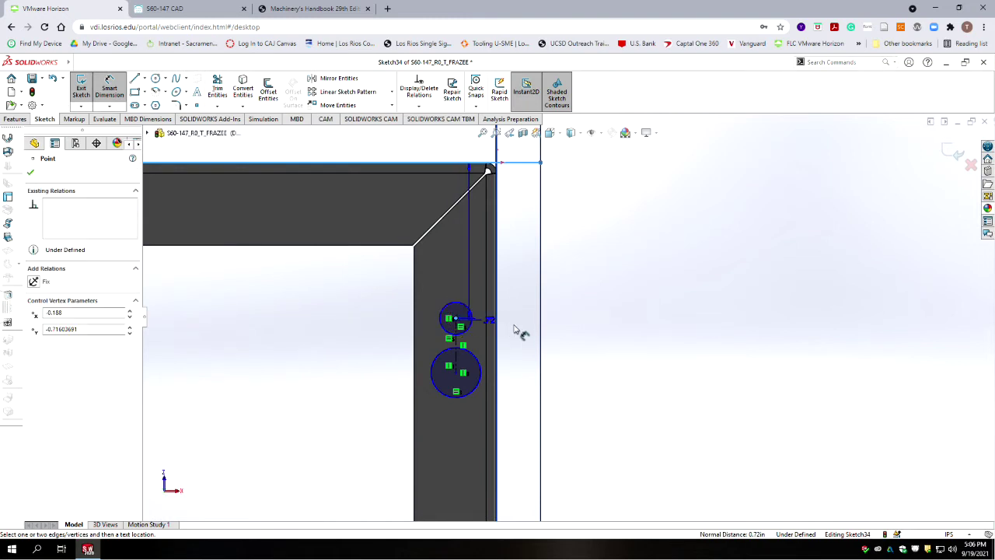
left_click(609, 316)
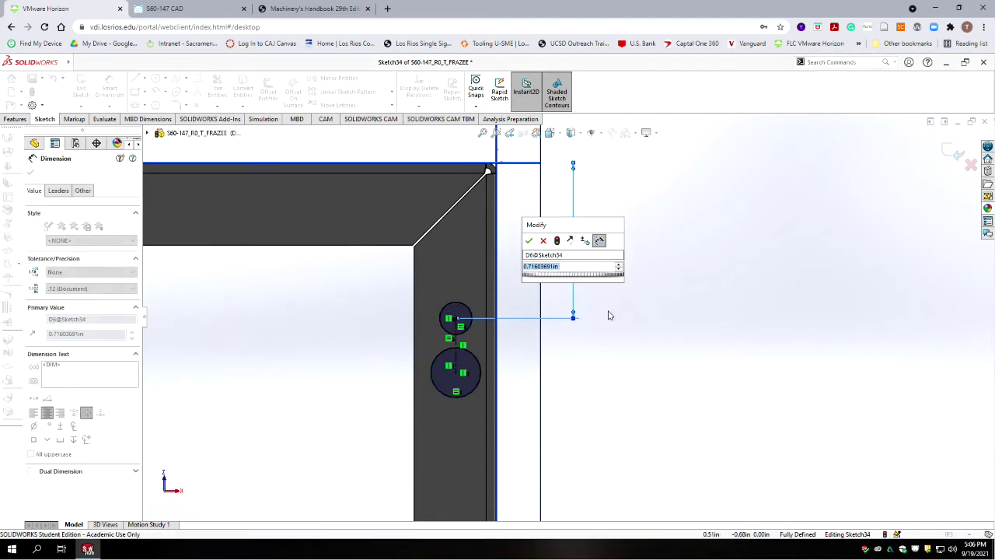
type(".75")
key("Return")
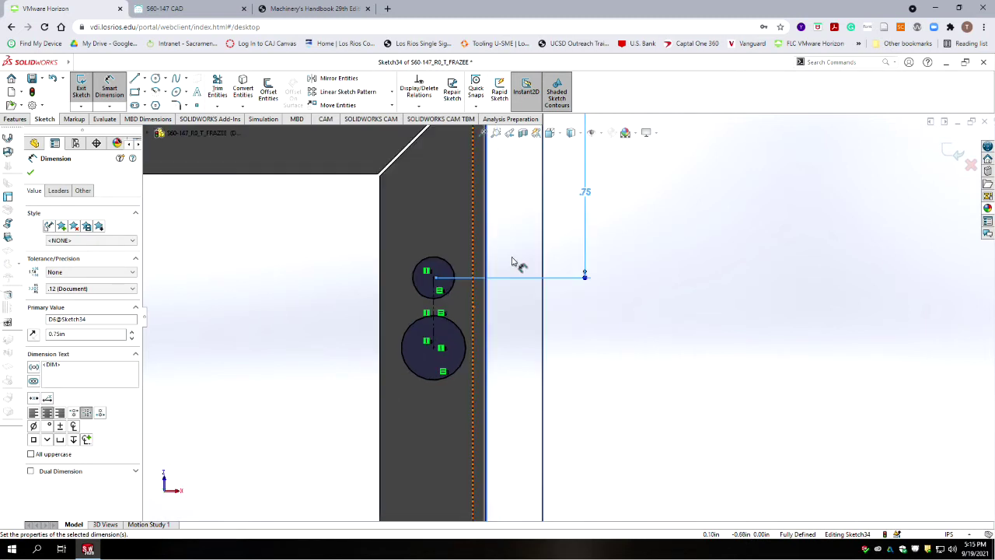
scroll(619, 300, "up", 5)
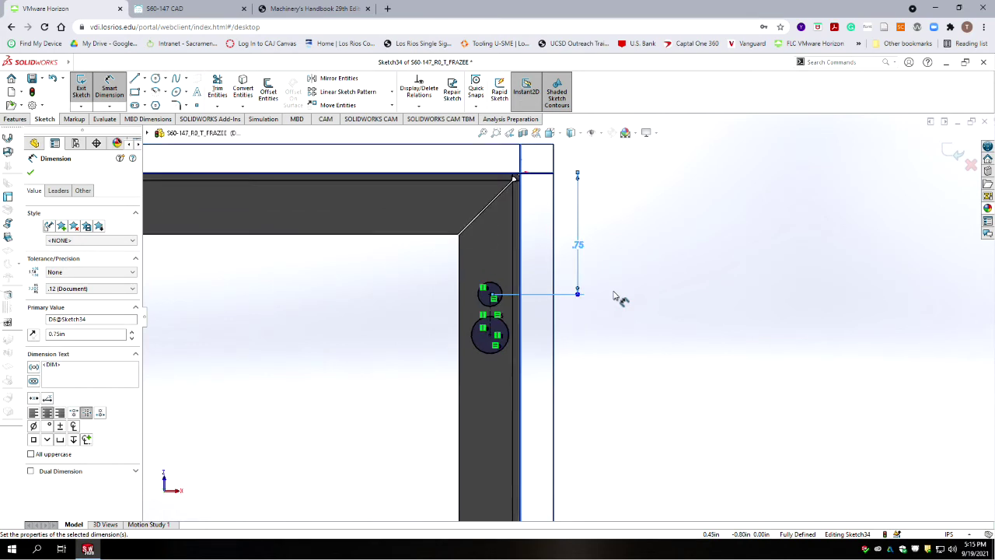
scroll(620, 342, "up", 2)
scroll(579, 354, "down", 4)
scroll(544, 210, "up", 3)
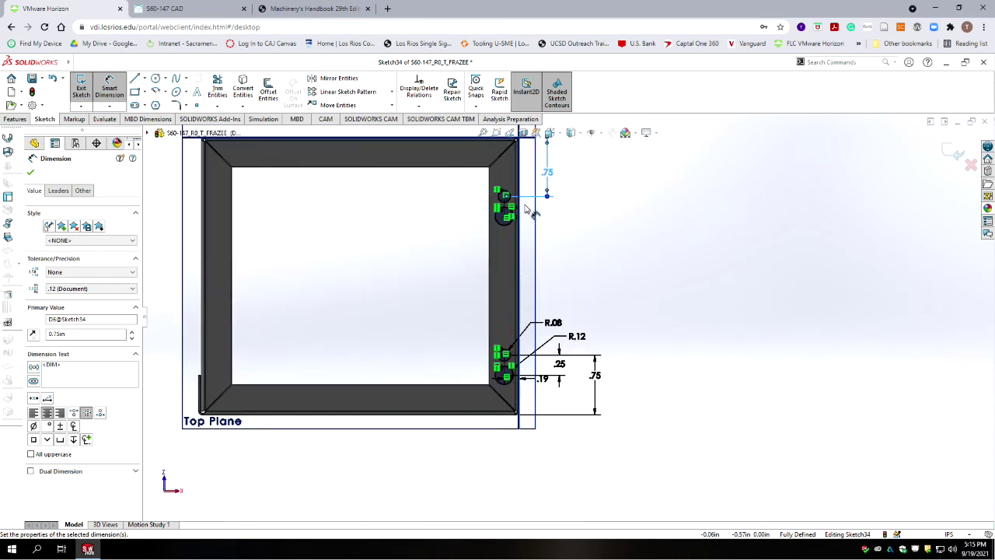
scroll(544, 205, "down", 4)
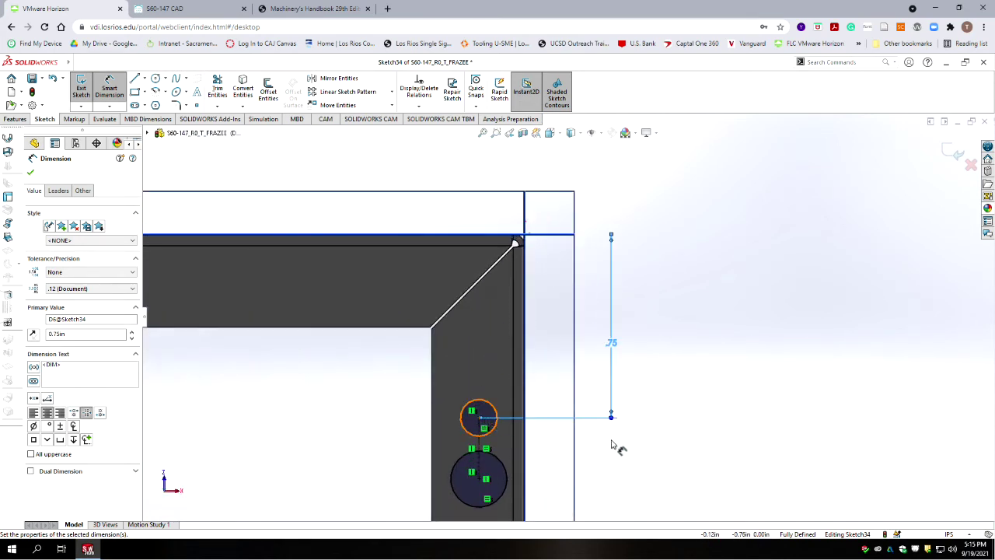
scroll(619, 427, "up", 4)
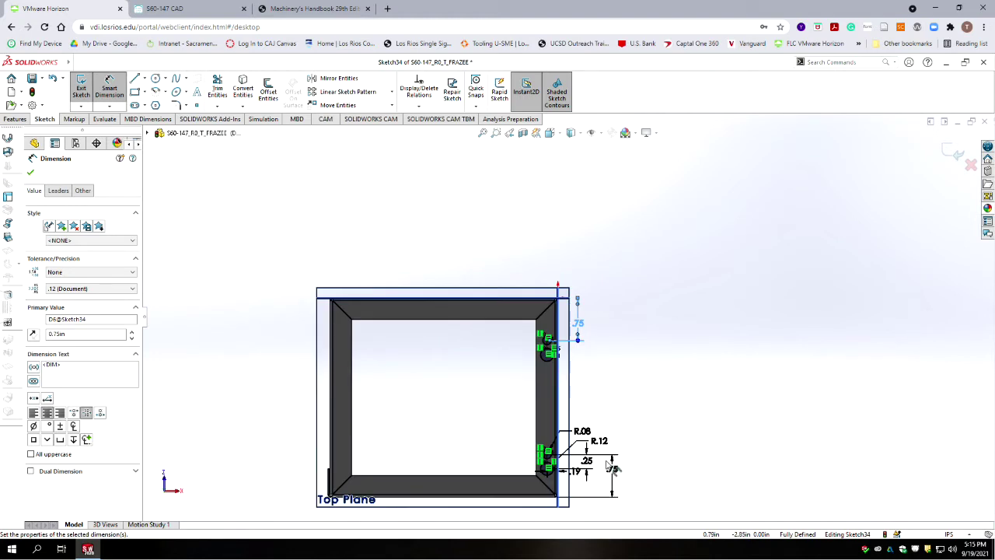
scroll(496, 490, "down", 2)
scroll(505, 467, "down", 2)
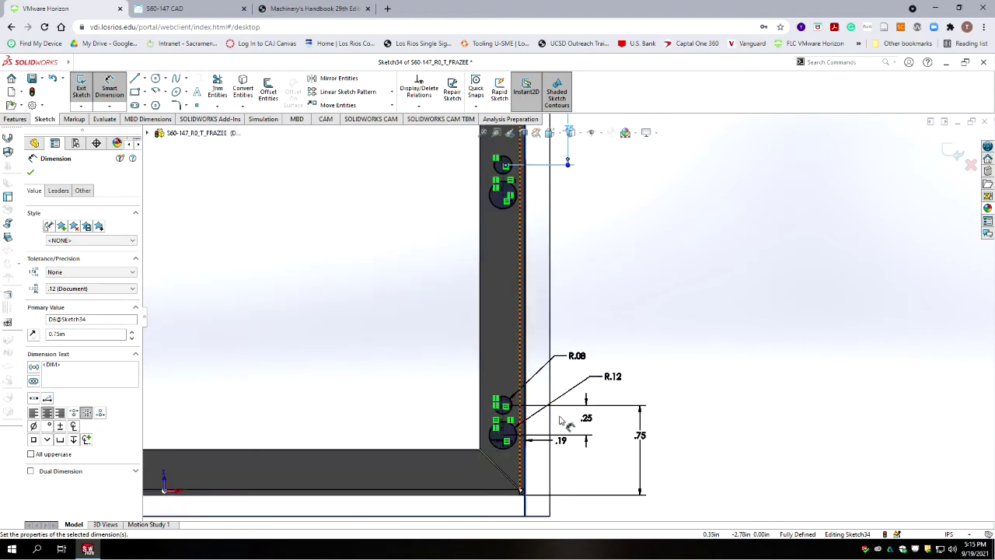
scroll(667, 397, "up", 2)
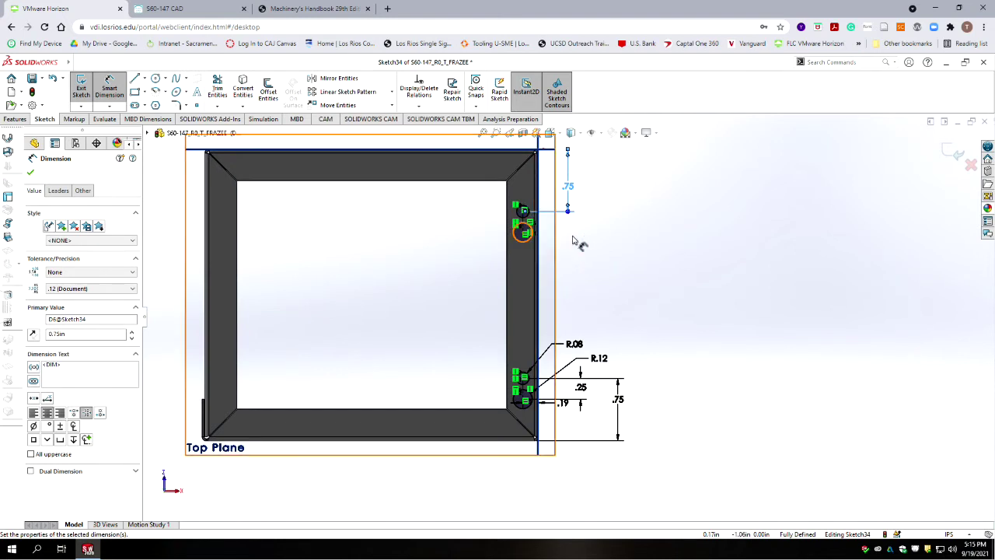
scroll(582, 241, "up", 2)
scroll(593, 318, "down", 2)
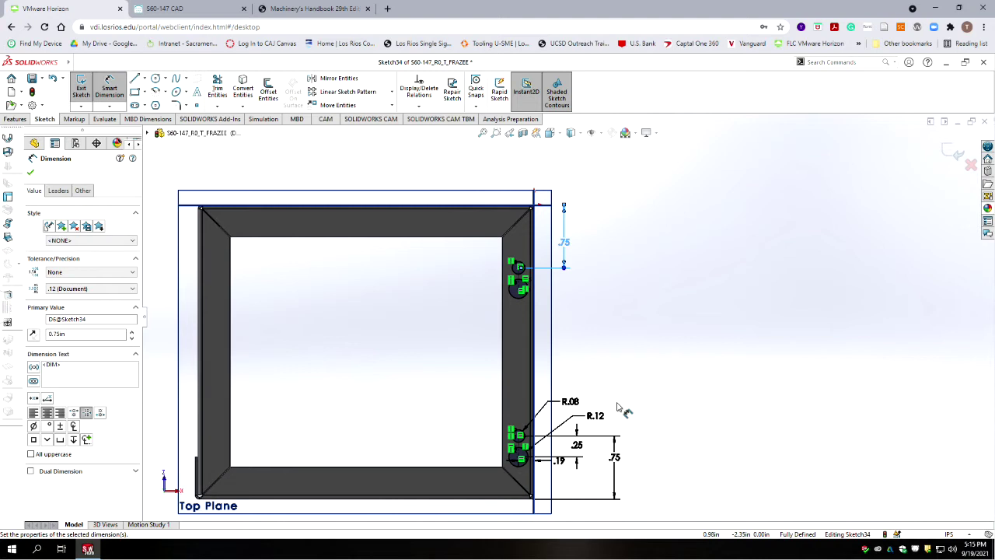
left_click(640, 356)
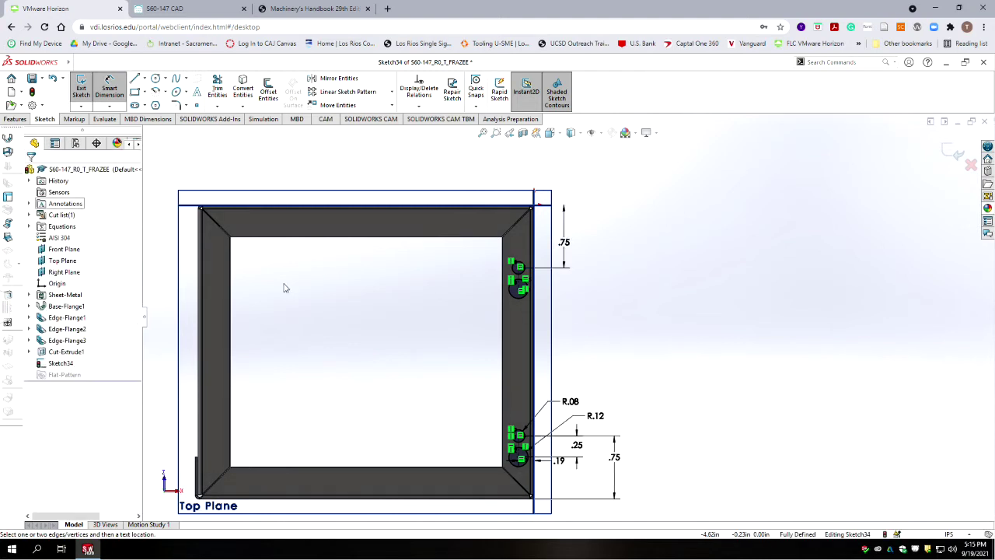
- Draw vertical lines left and right of the upper keyhole circles, deleting a stray diagonal
key("Escape")
scroll(592, 241, "down", 5)
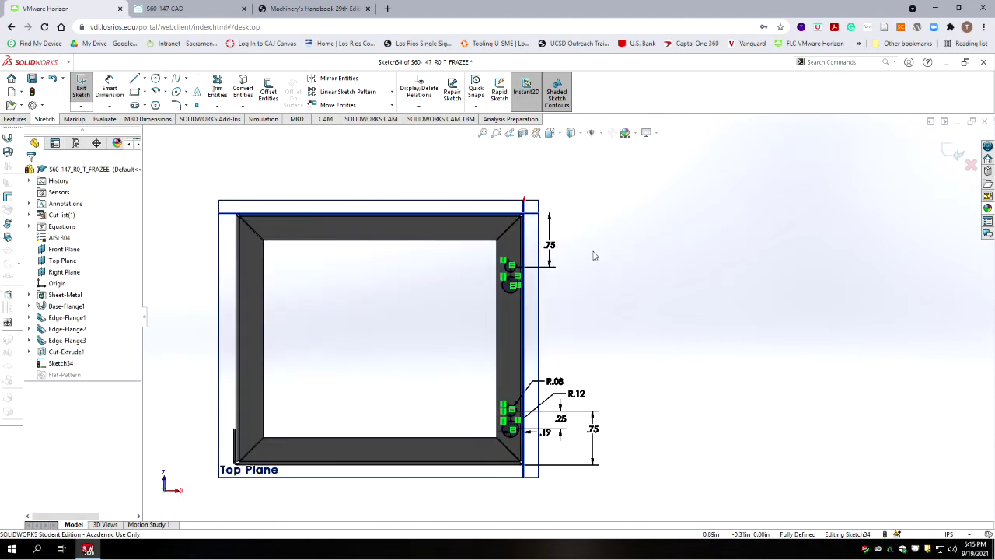
scroll(477, 338, "down", 2)
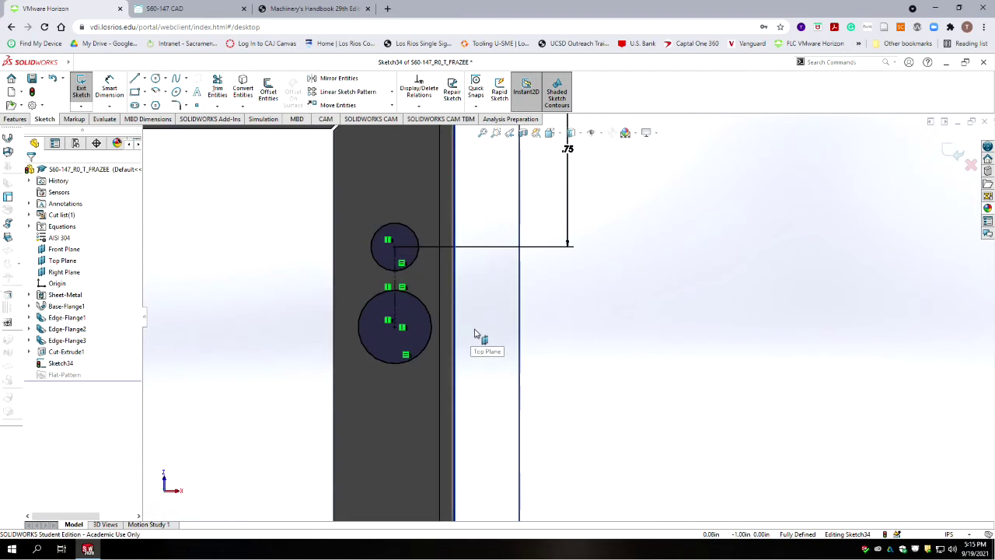
scroll(461, 297, "down", 1)
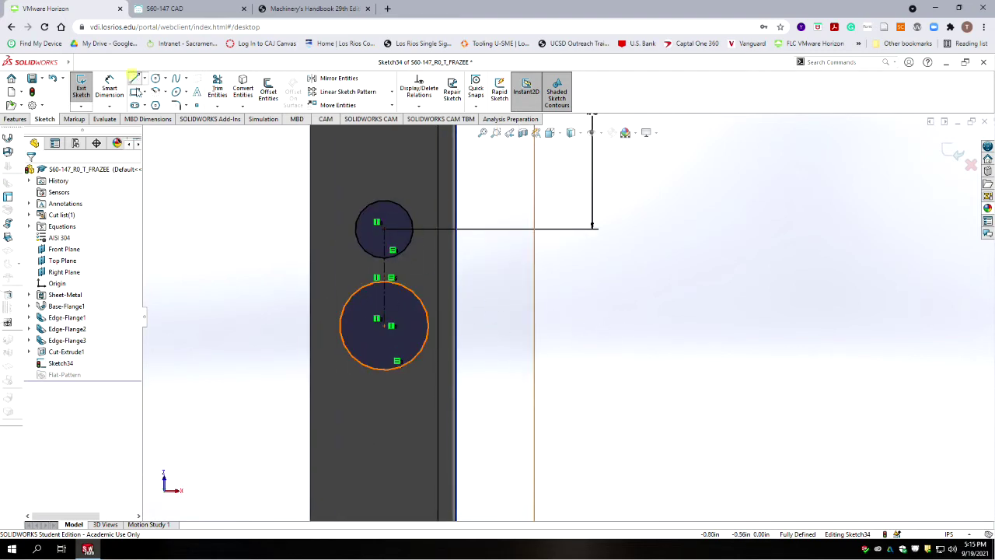
left_click(134, 78)
left_click(337, 193)
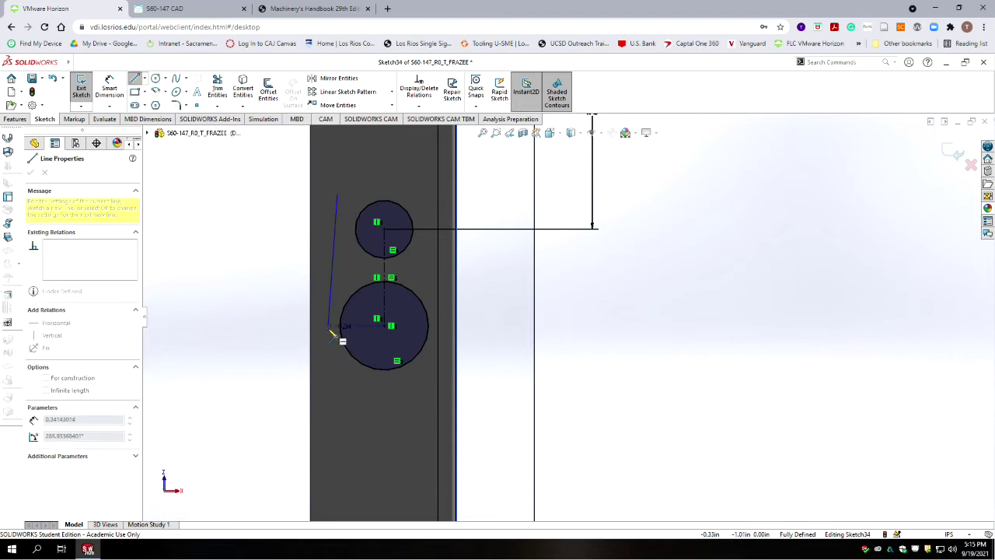
left_click(337, 375)
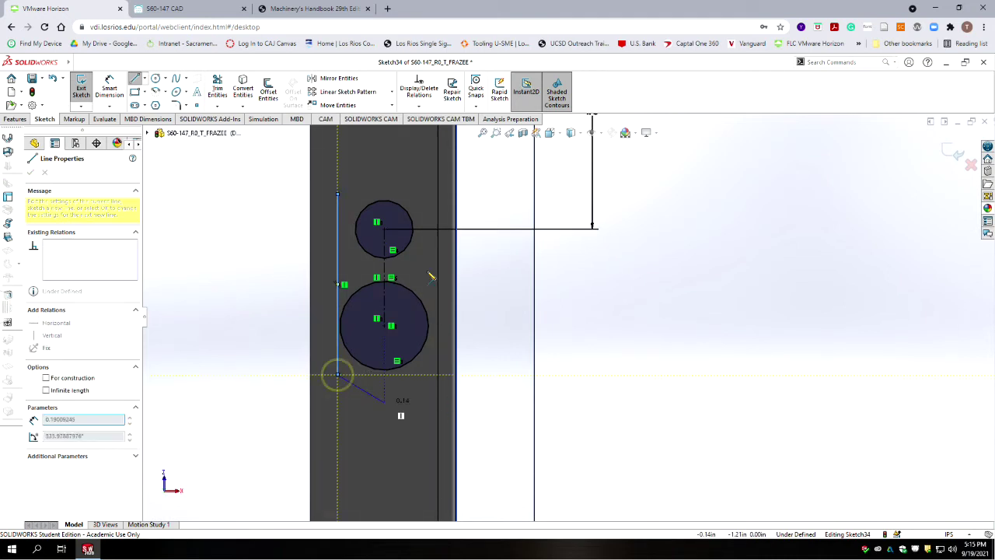
left_click(428, 189)
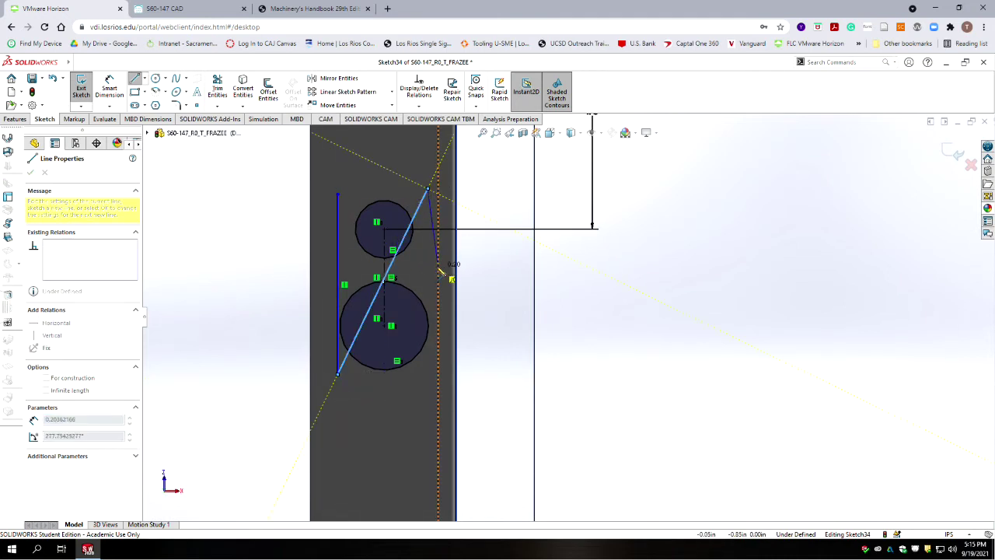
key("Escape")
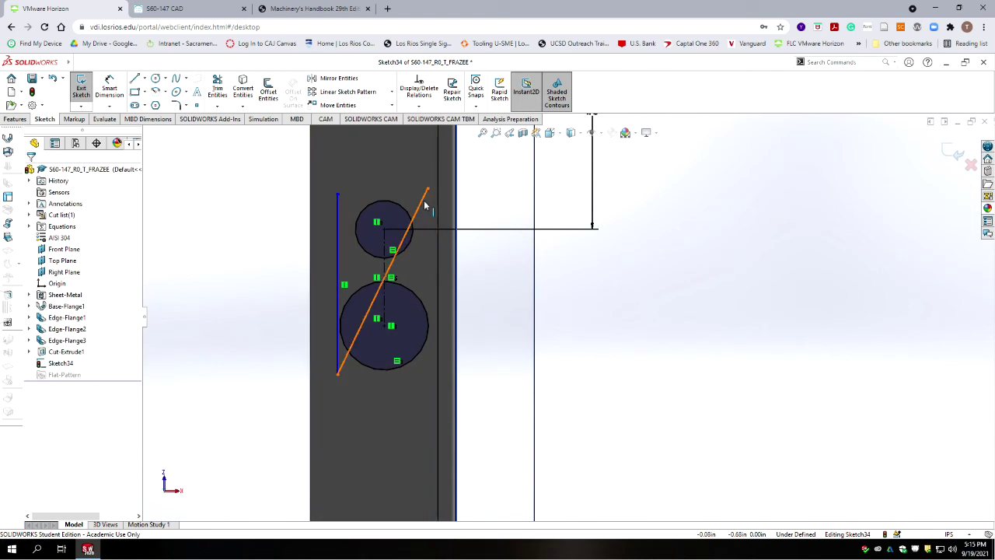
left_click(424, 202)
key("Delete")
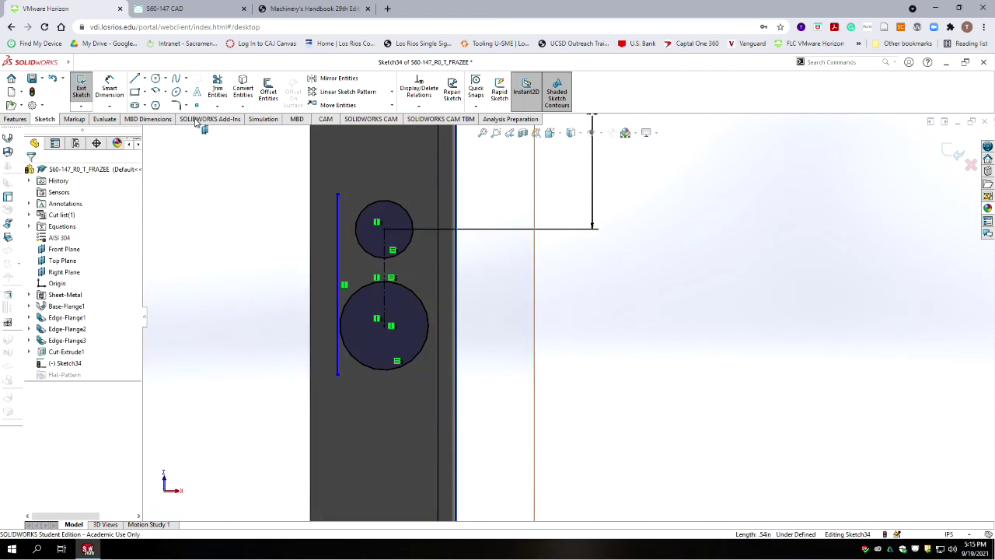
left_click(135, 81)
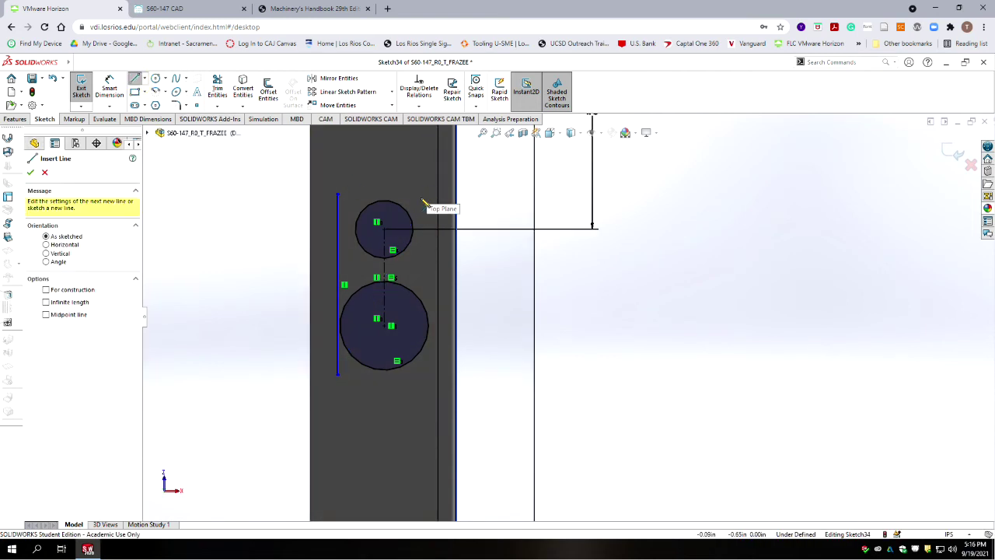
left_click(419, 200)
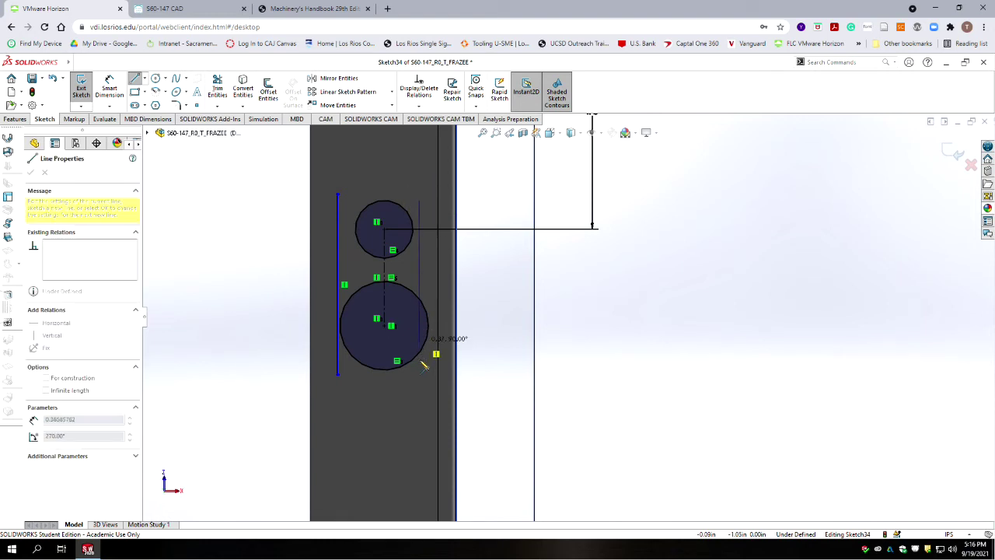
double_click(419, 401)
key("Escape")
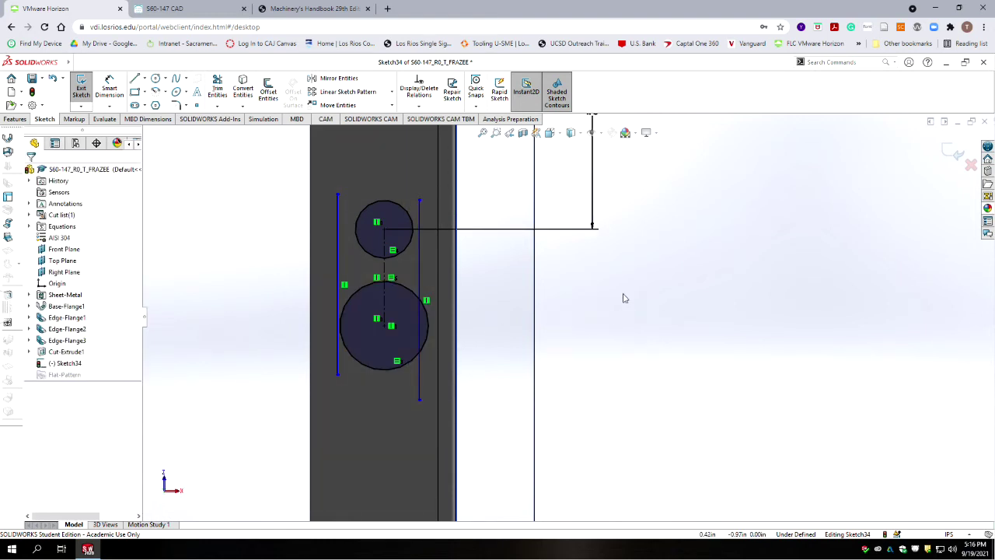
- Make both vertical lines tangent to the upper small circle
left_click(410, 248, "ctrl")
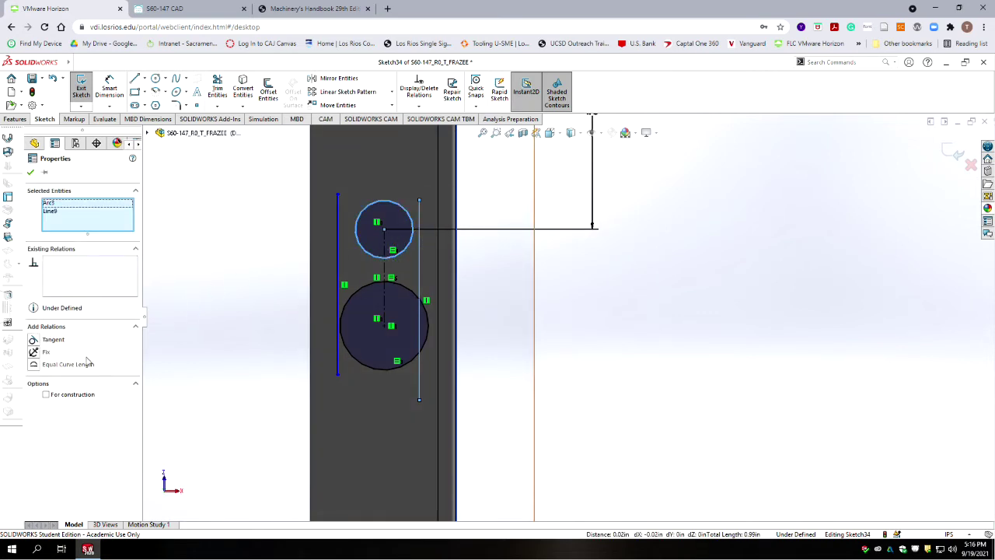
left_click(33, 339)
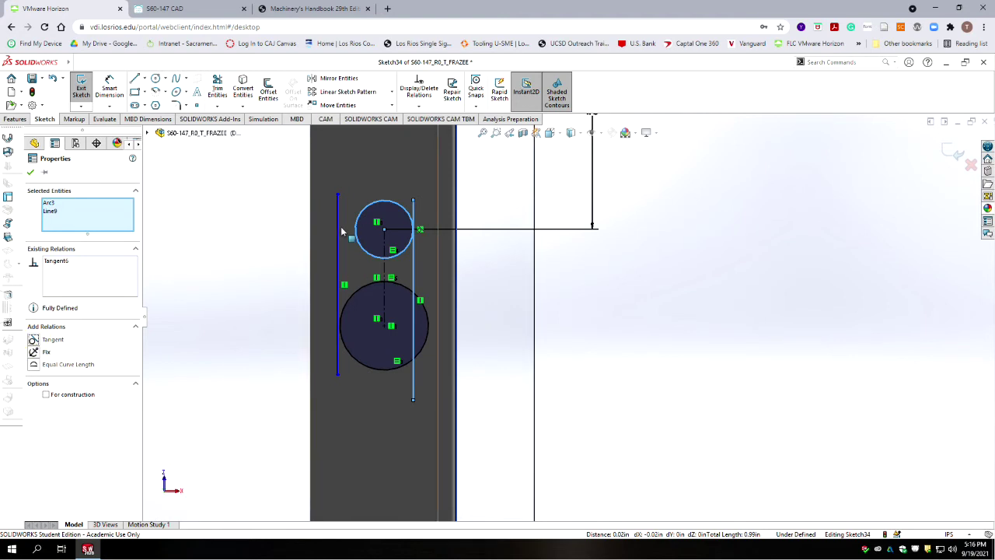
left_click(33, 173)
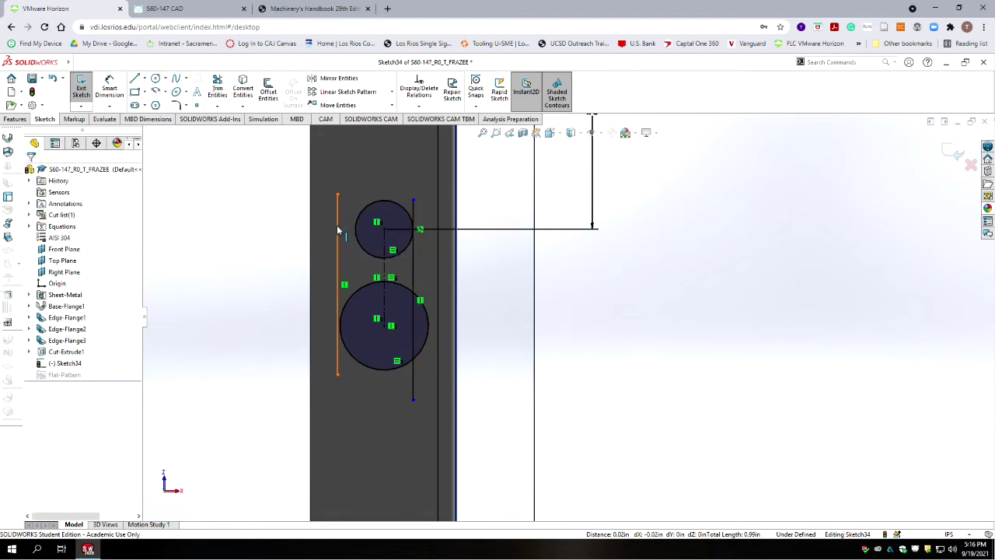
left_click(353, 256)
left_click(356, 225, "ctrl")
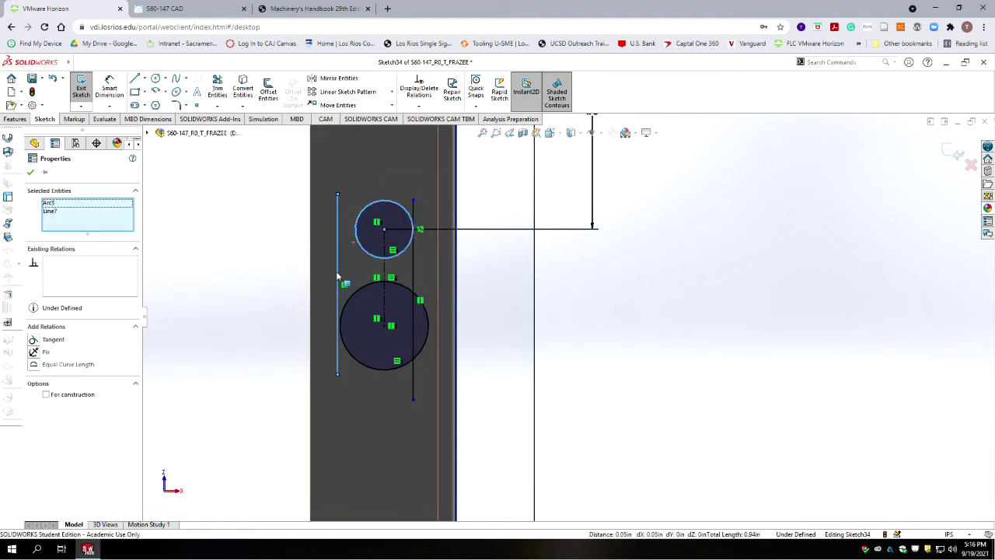
left_click(33, 340)
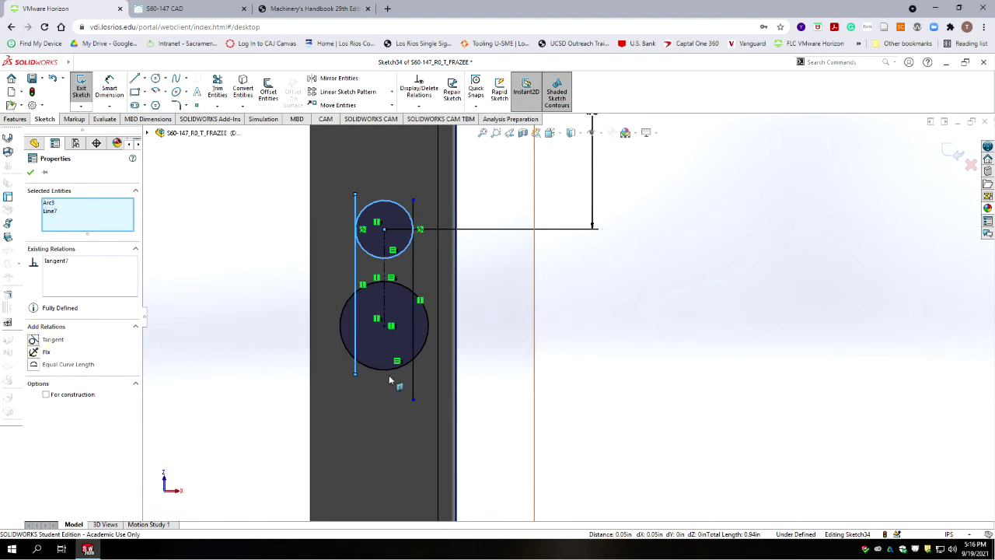
left_click(599, 359)
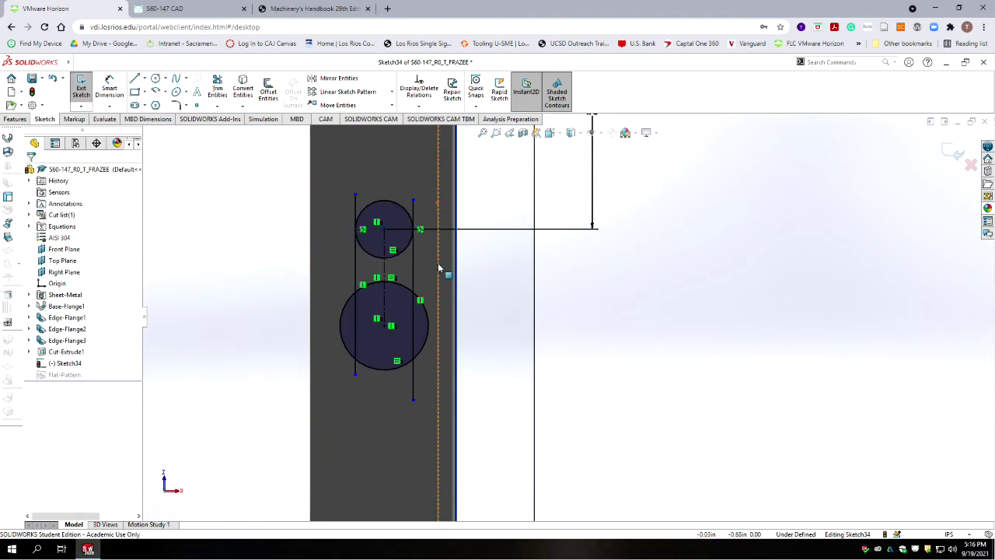
scroll(437, 269, "down", 2)
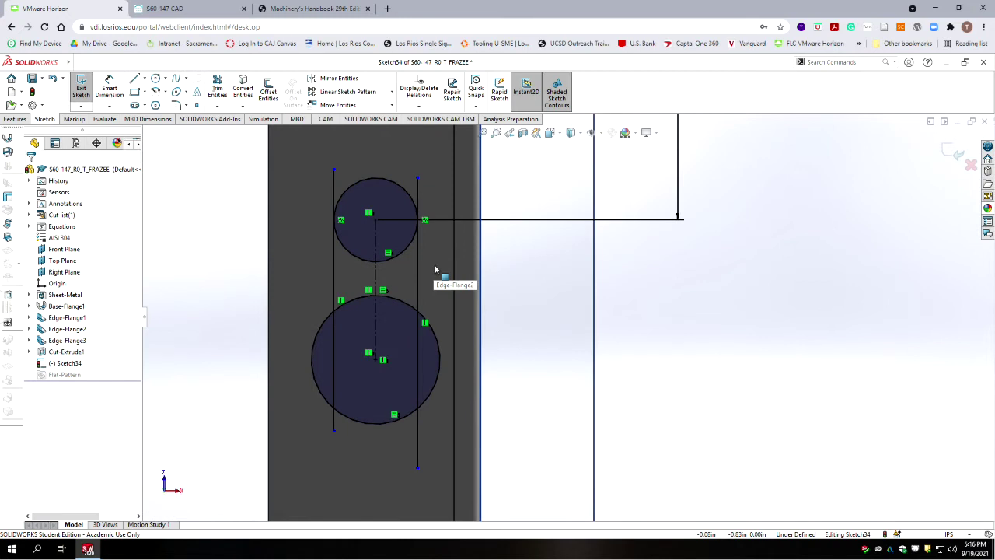
left_click(217, 88)
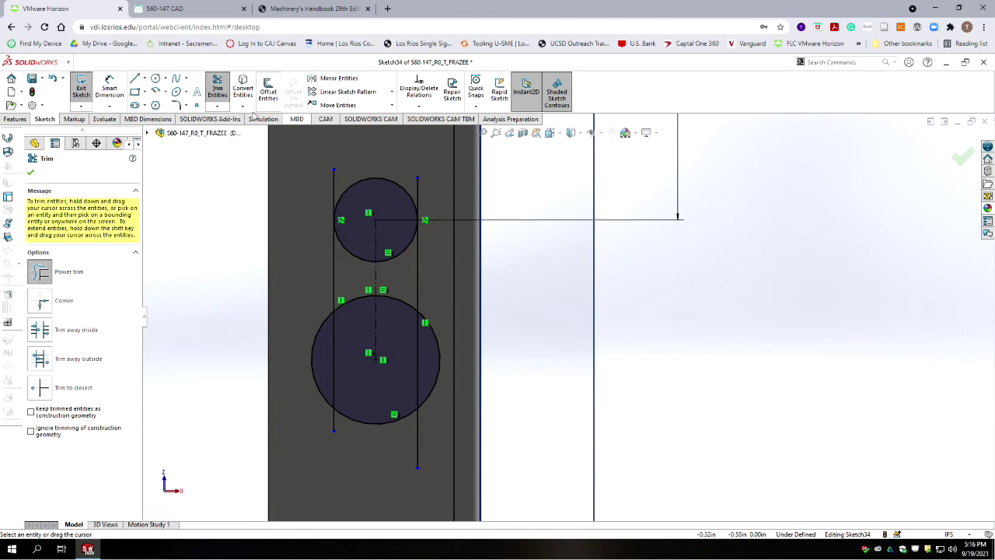
- Trim the side-line stubs and both circles' inner arcs into one upper keyhole outline
mouse_move(318, 189)
left_mouse_down()
mouse_move(435, 200)
mouse_move(418, 195)
left_mouse_up()
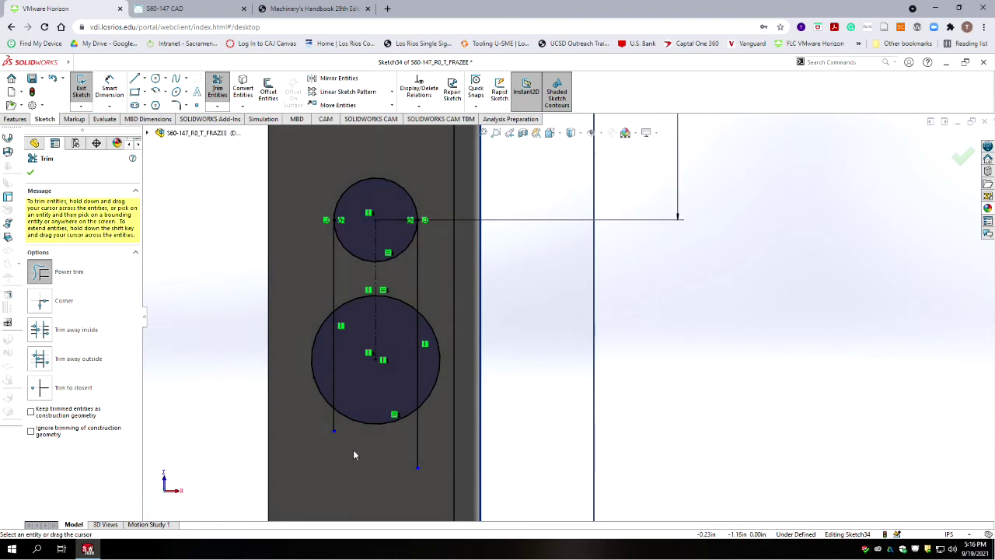
left_click_drag(346, 437, 327, 428)
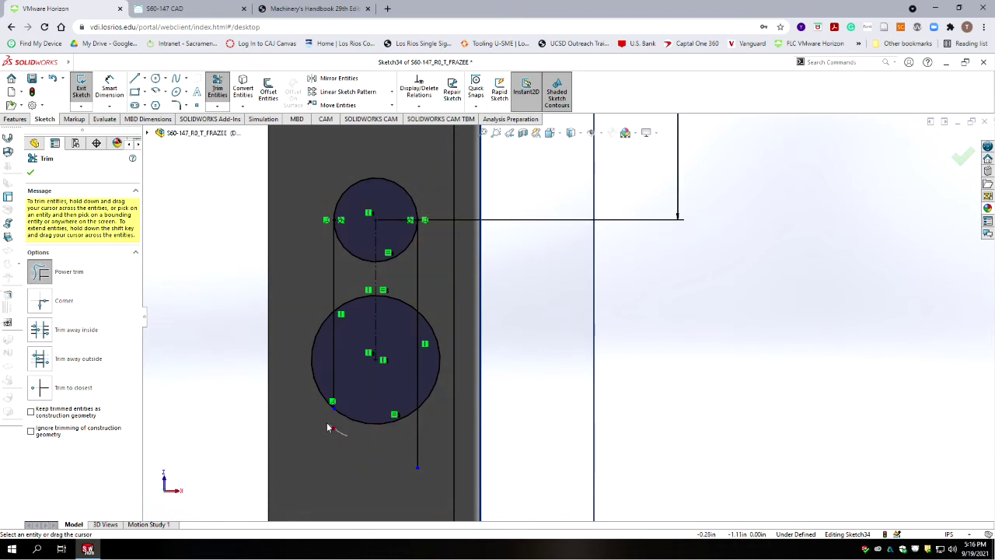
mouse_move(400, 448)
left_mouse_down()
mouse_move(400, 440)
mouse_move(429, 441)
left_mouse_up()
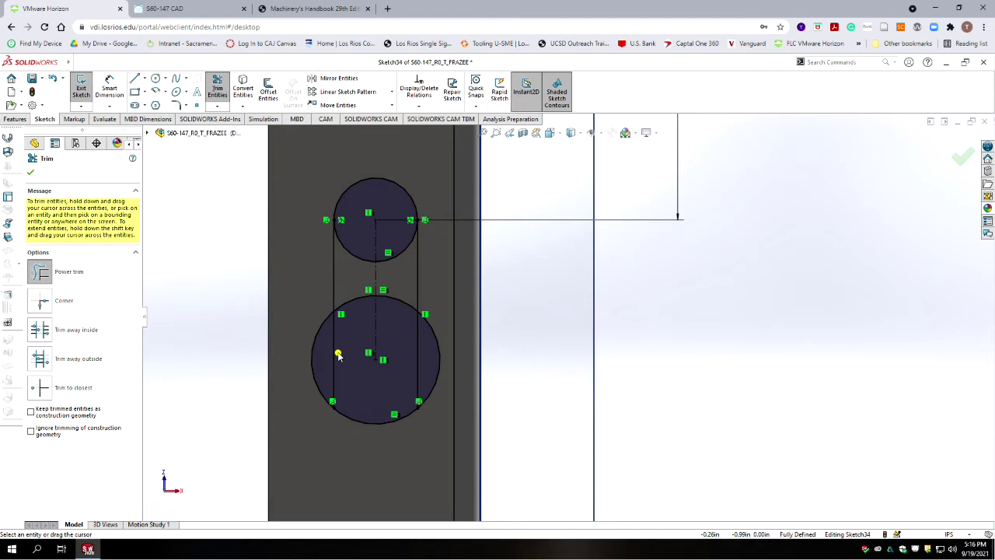
left_click_drag(334, 357, 329, 357)
mouse_move(407, 334)
left_mouse_down()
mouse_move(420, 340)
mouse_move(398, 293)
left_mouse_up()
left_click(351, 309)
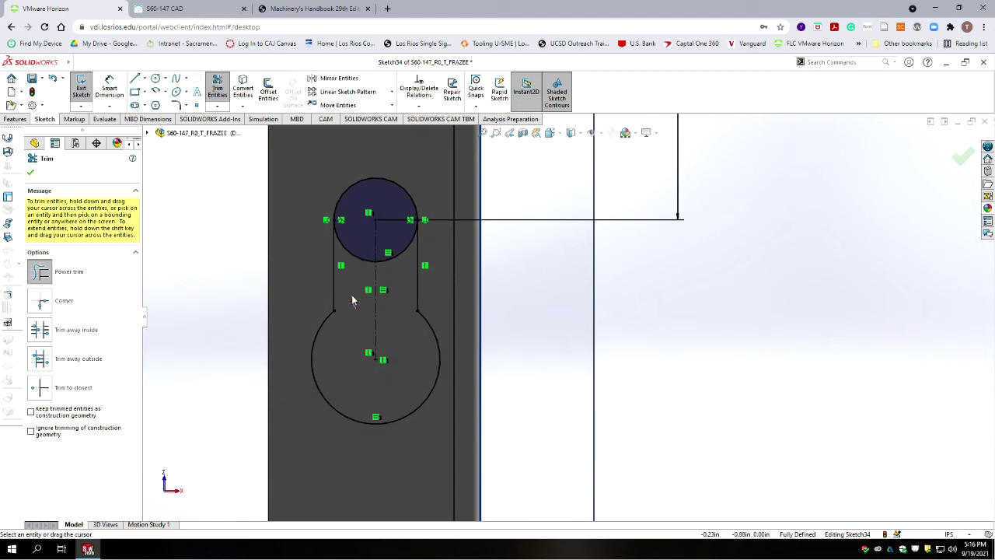
mouse_move(359, 269)
left_mouse_down()
mouse_move(355, 262)
mouse_move(407, 271)
mouse_move(402, 248)
left_mouse_up()
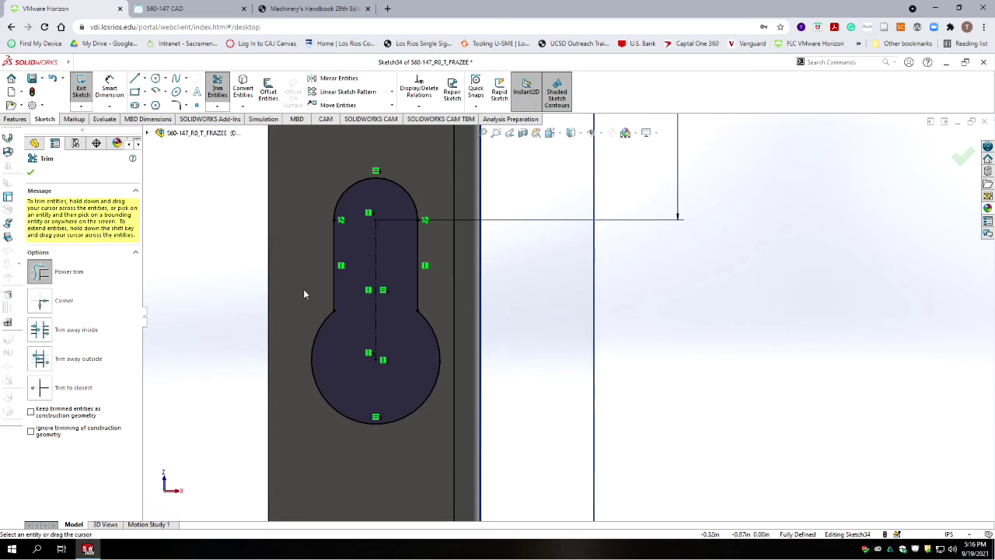
- Draw two lines on the left and right of the lower-right keyhole circles
scroll(300, 284, "up", 10)
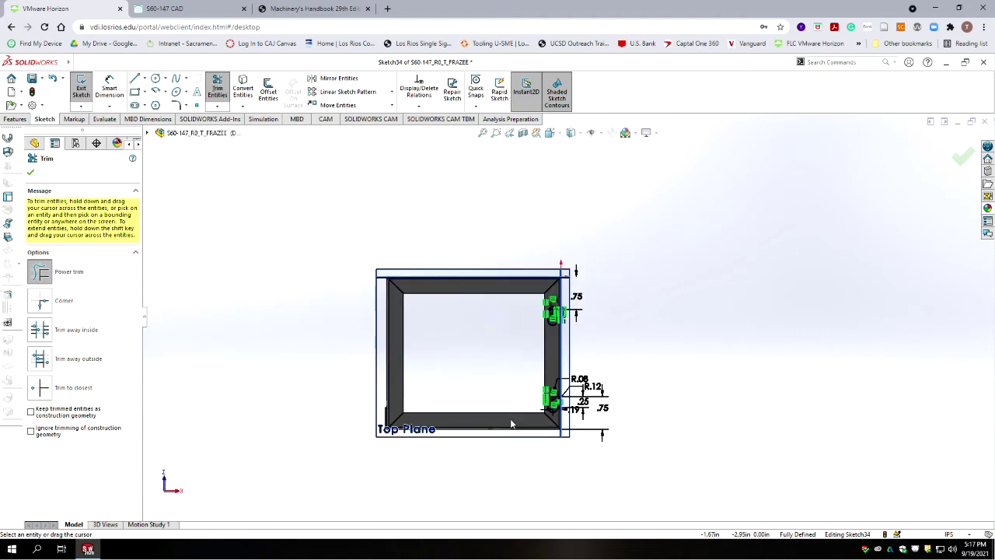
scroll(553, 397, "down", 10)
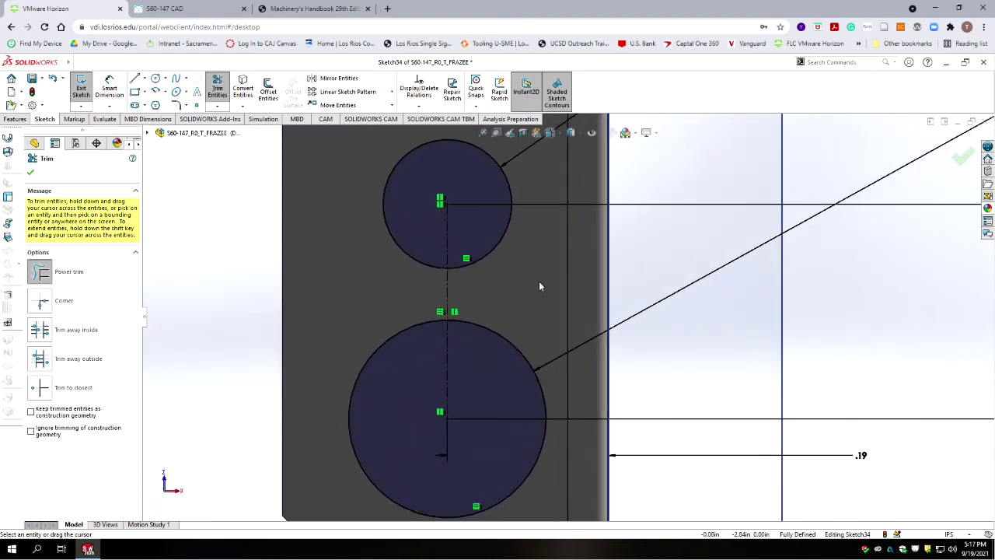
left_click(135, 78)
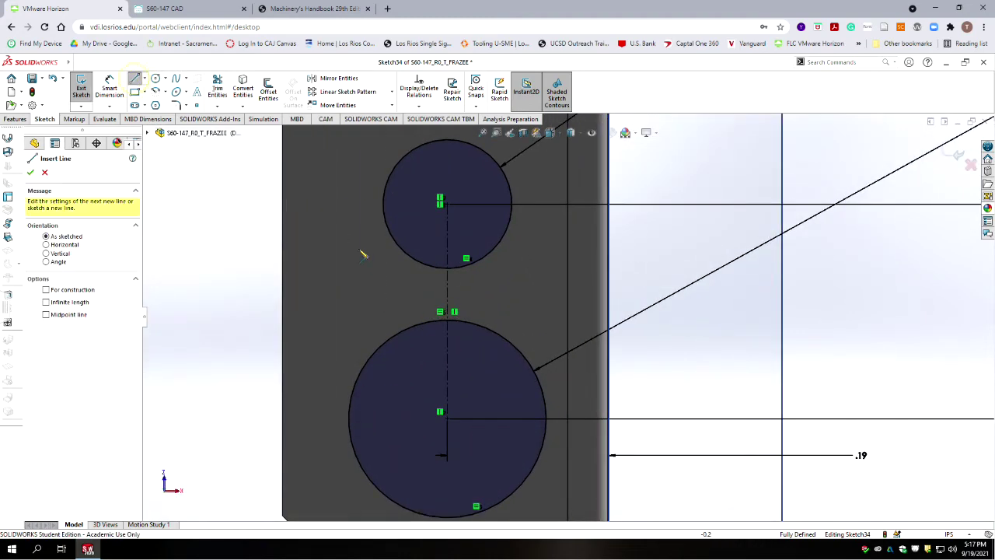
left_click(340, 195)
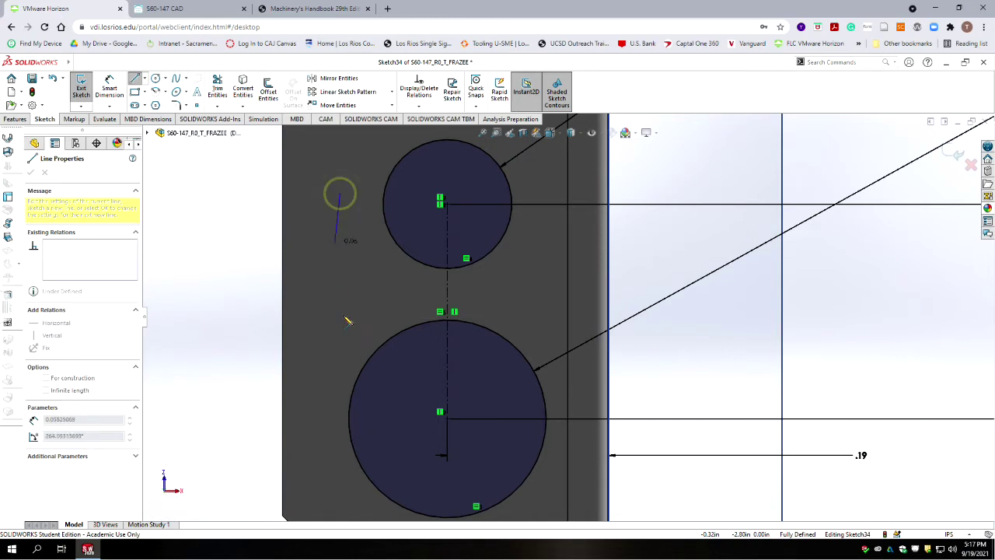
left_click(340, 391)
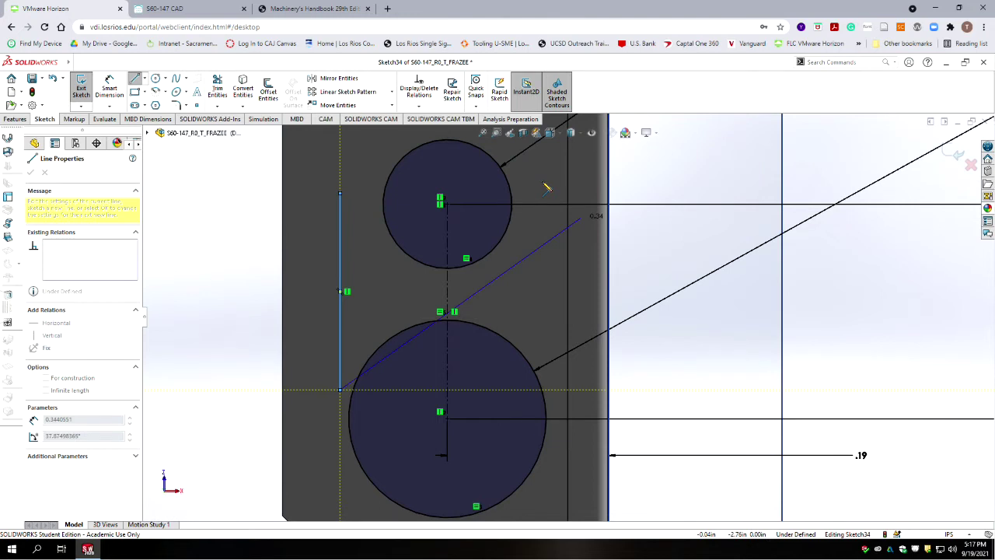
key("Escape")
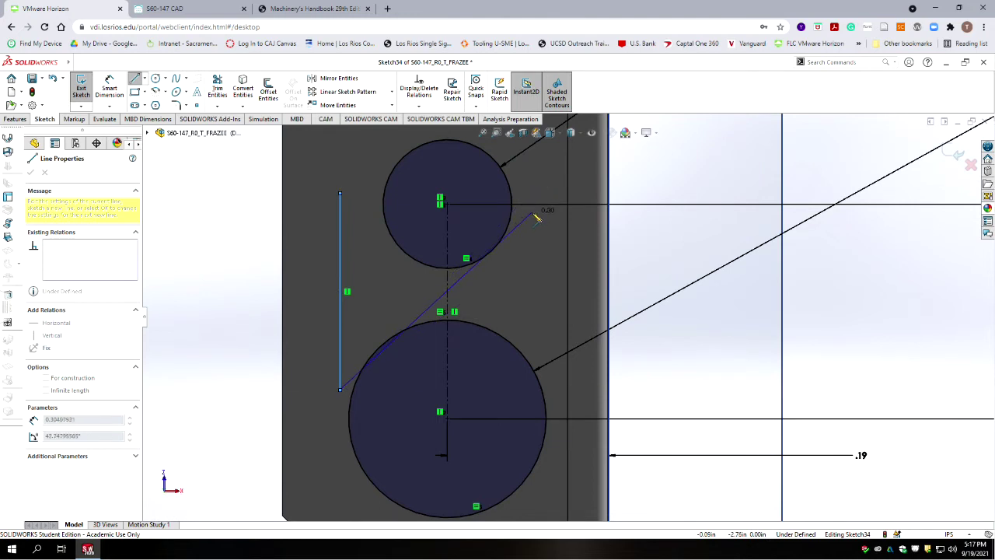
left_click(135, 80)
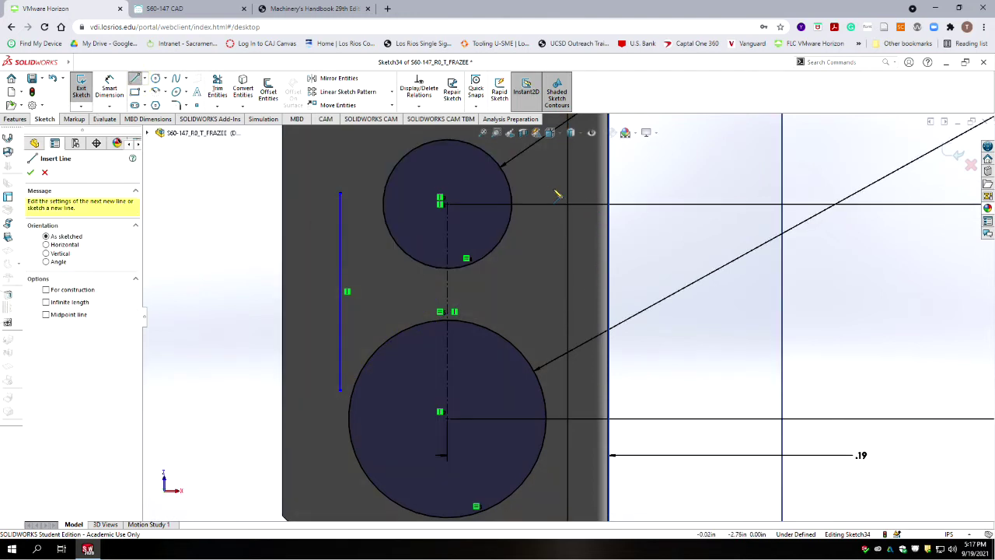
left_click(541, 189)
left_click(538, 351)
key("Escape")
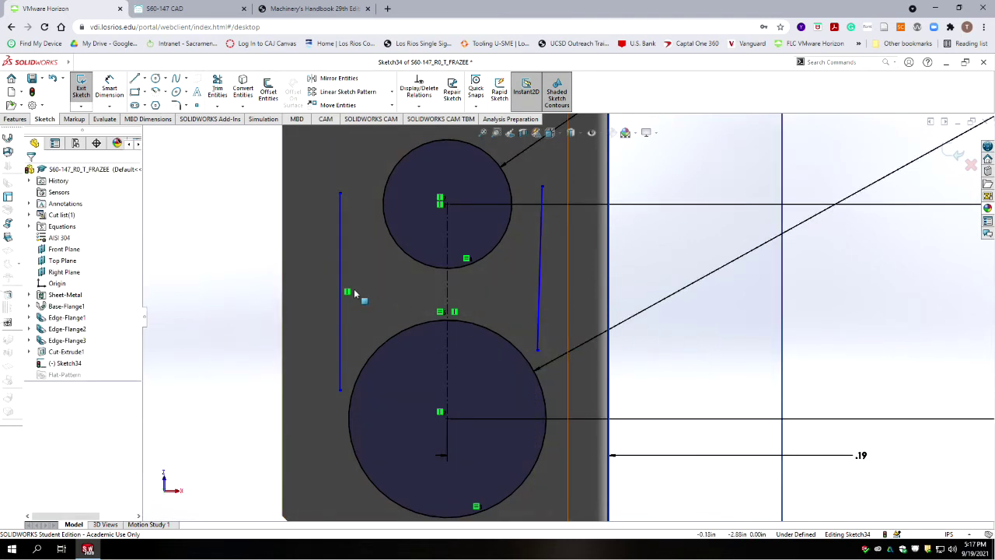
- Add a Vertical relation to the right side line
left_click(545, 271)
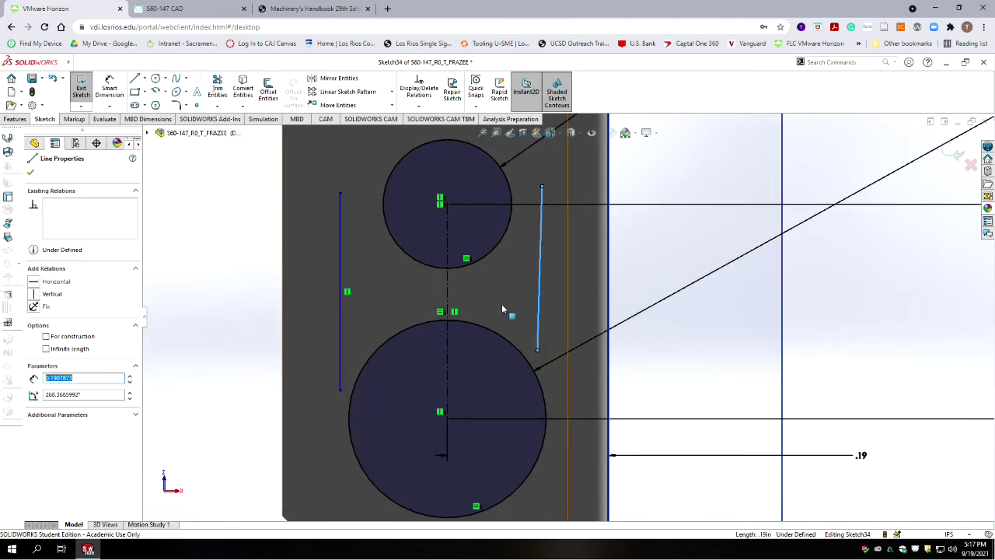
left_click(32, 293)
key("Escape")
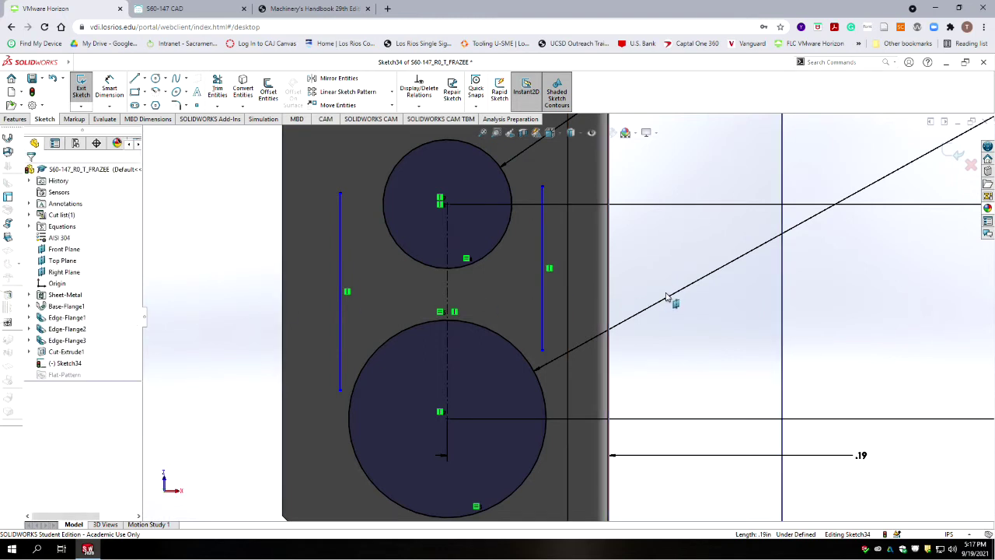
left_click(543, 223)
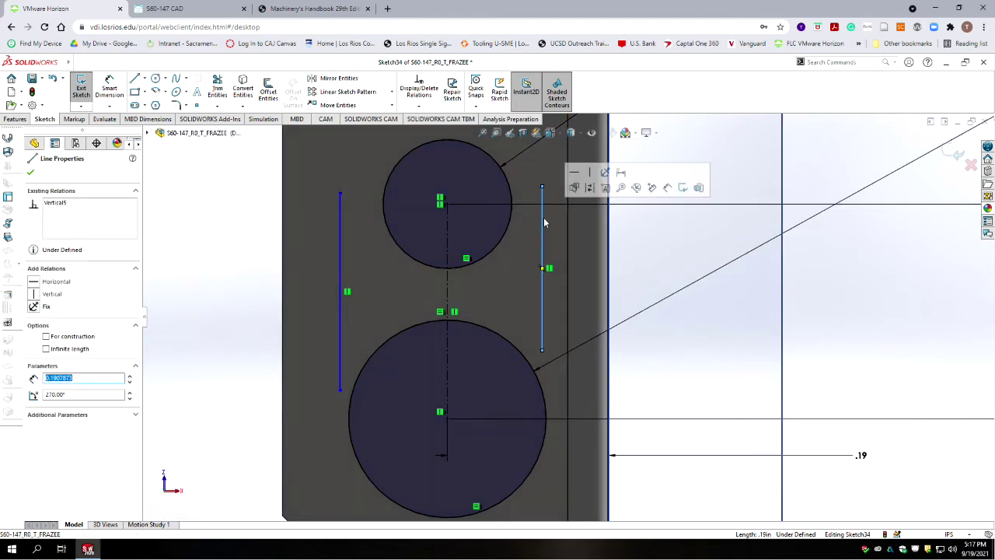
- Make the right line tangent to the small circle and extend it into the large circle
left_click(506, 180, "ctrl")
left_click(34, 340)
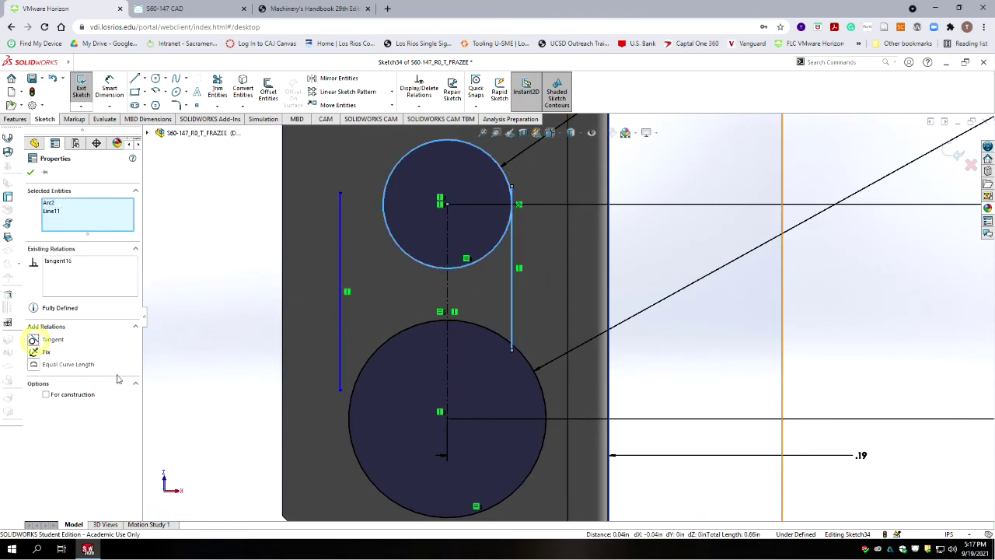
left_click(513, 184)
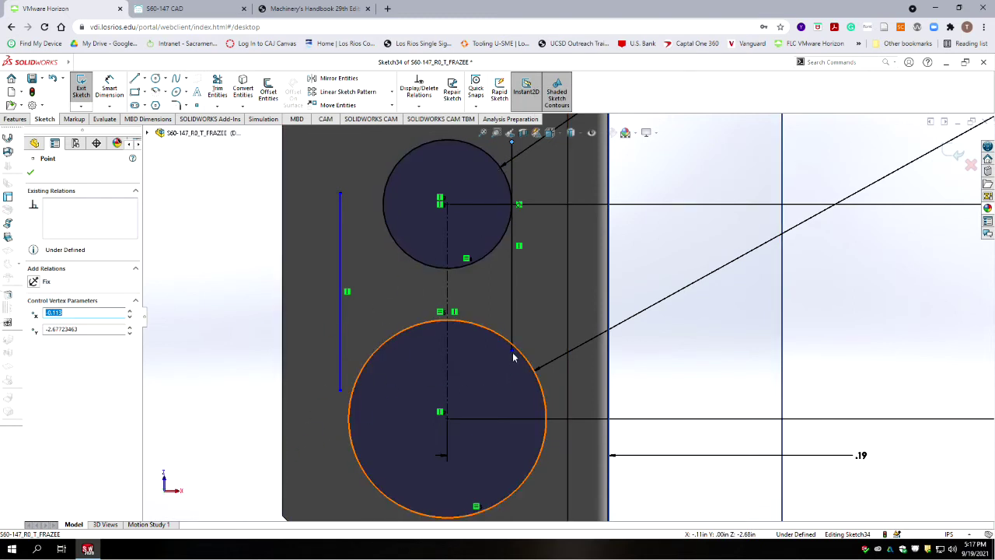
left_click_drag(513, 357, 511, 399)
key("Escape")
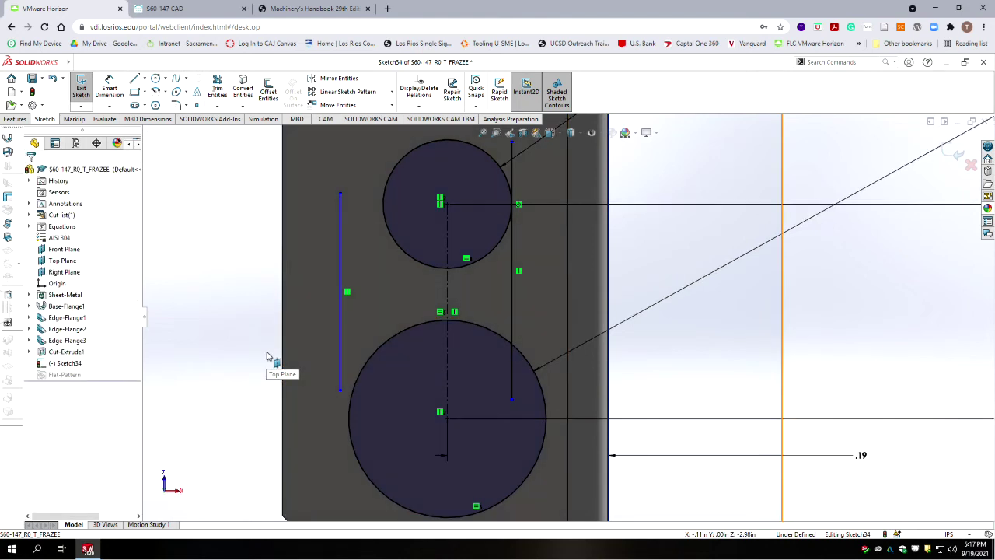
- Make the left line tangent to the small circle and extend it up to meet it
left_click(340, 220)
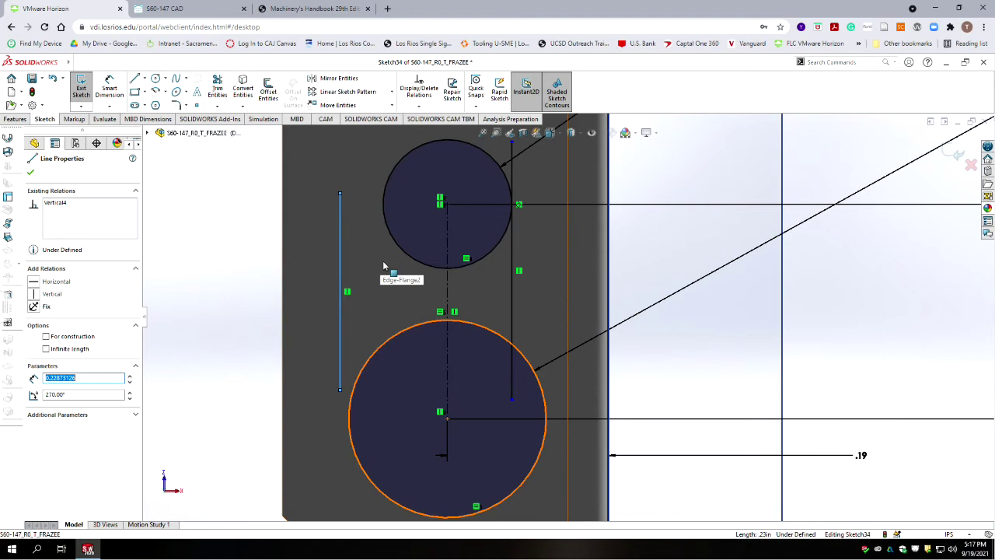
left_click(390, 190, "ctrl")
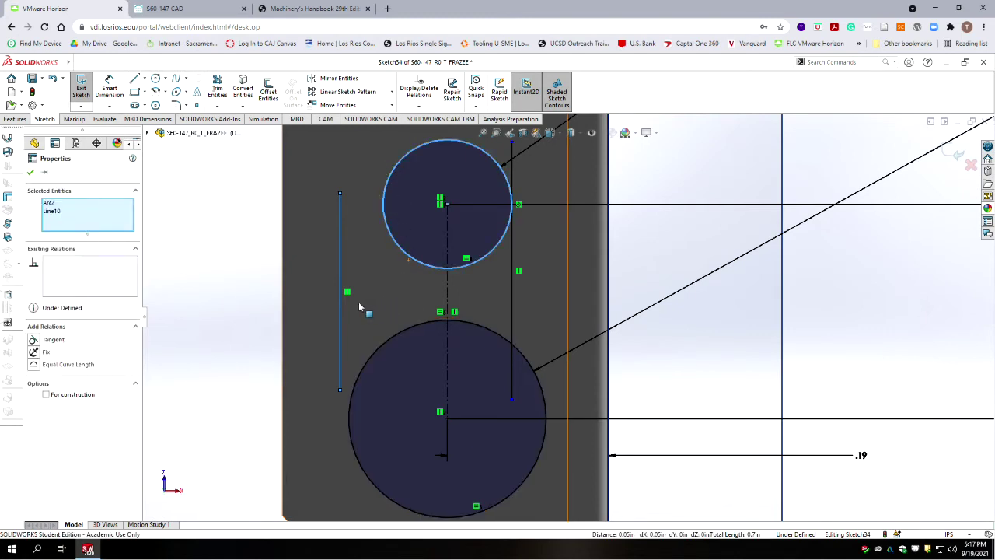
left_click(35, 340)
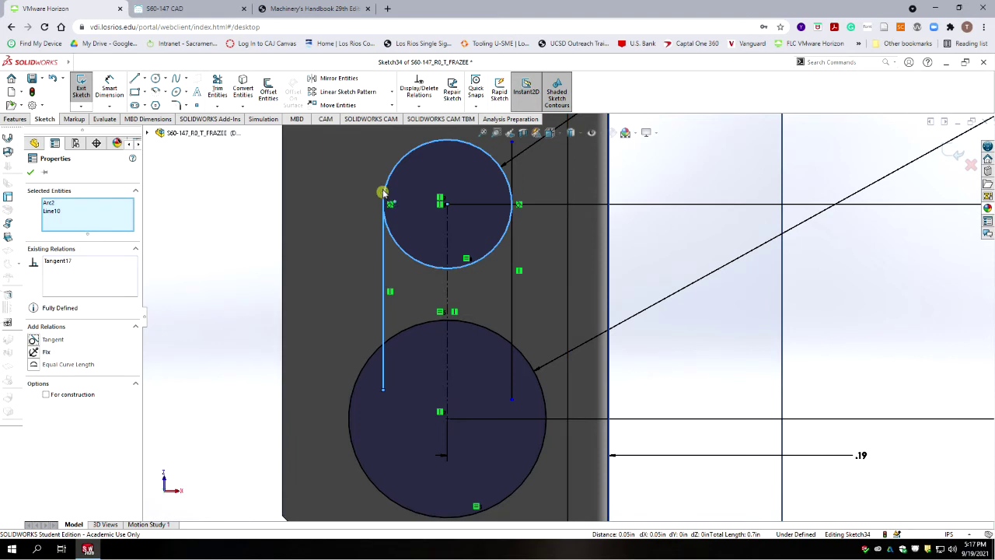
left_click_drag(383, 193, 383, 161)
left_click(222, 300)
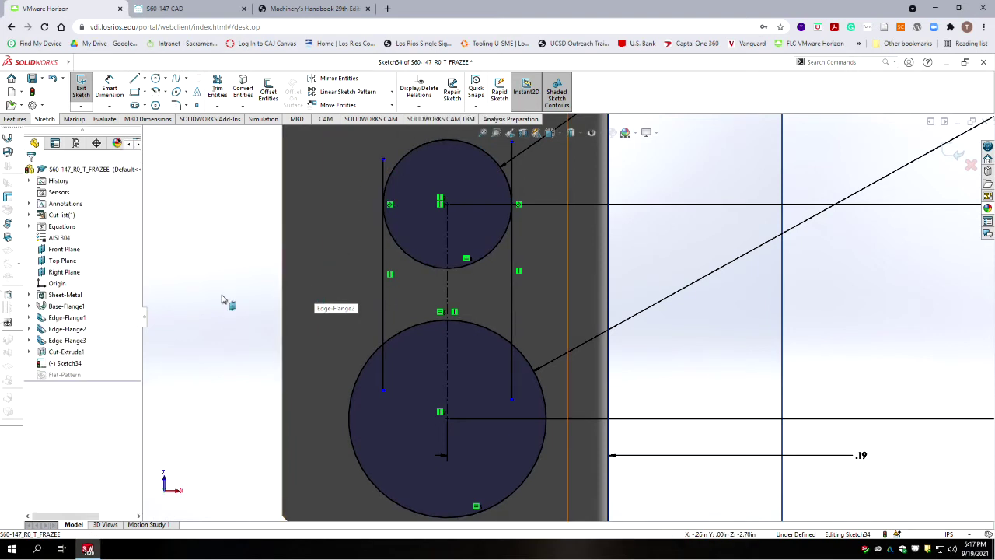
left_click(217, 87)
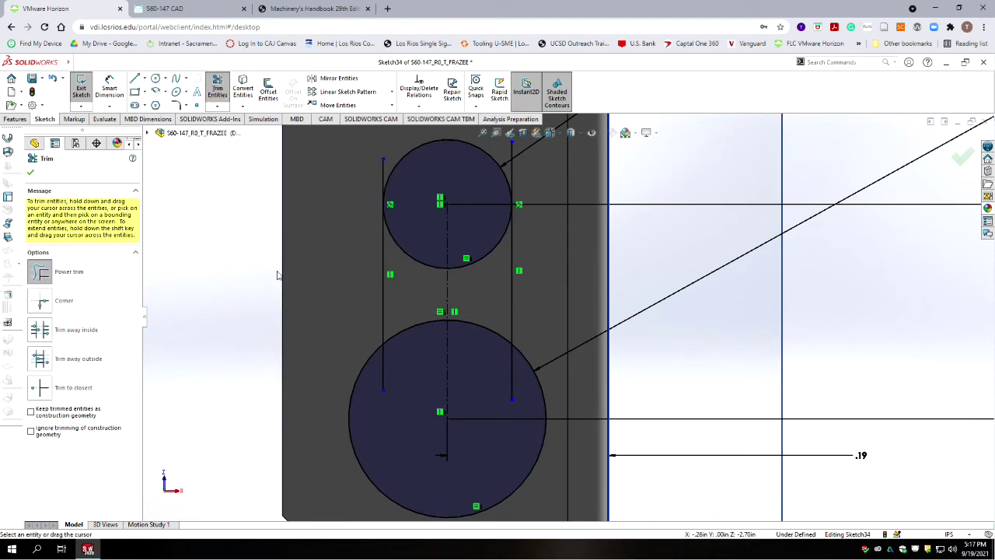
- Trim the lower keyhole's line ends and inner circle arcs into one closed outline
left_click_drag(366, 166, 389, 169)
mouse_move(517, 163)
left_mouse_down()
mouse_move(520, 145)
mouse_move(503, 165)
left_mouse_up()
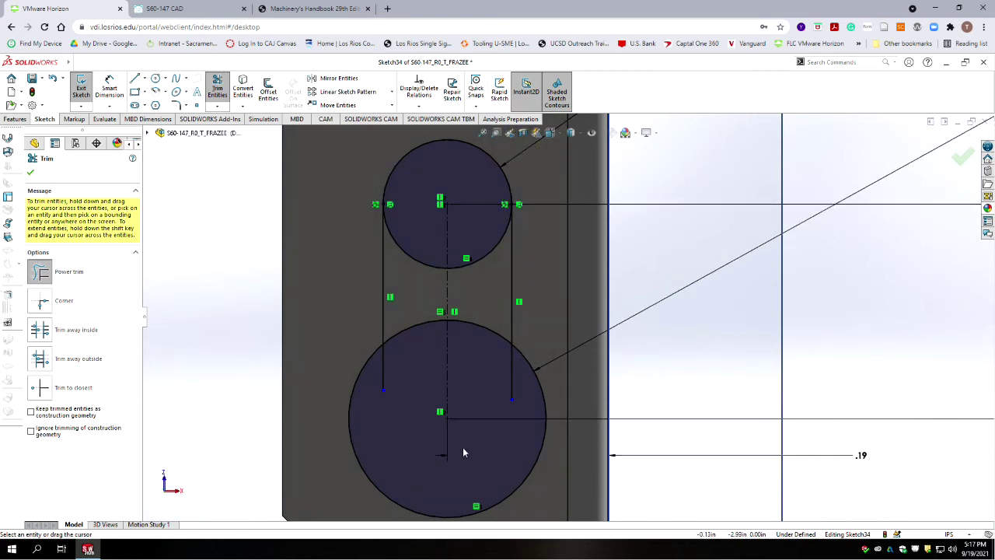
left_click_drag(372, 382, 398, 368)
left_click_drag(515, 389, 515, 382)
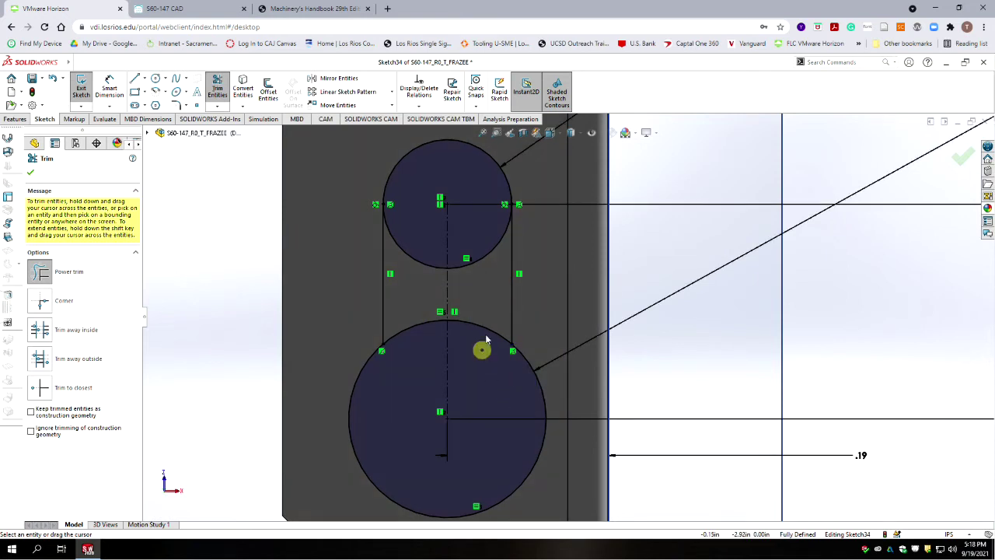
left_click_drag(486, 343, 492, 321)
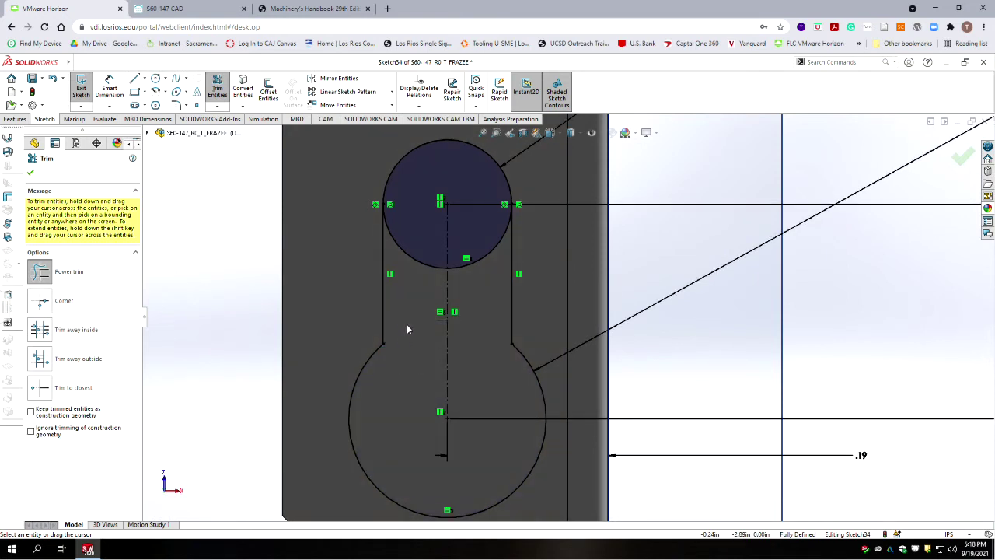
left_click_drag(411, 274, 406, 270)
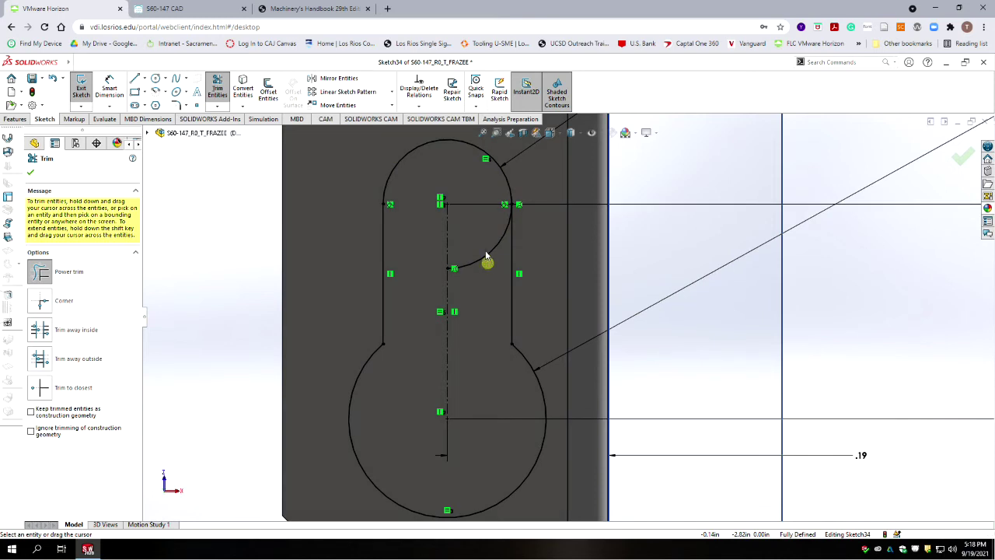
left_click_drag(486, 255, 442, 340)
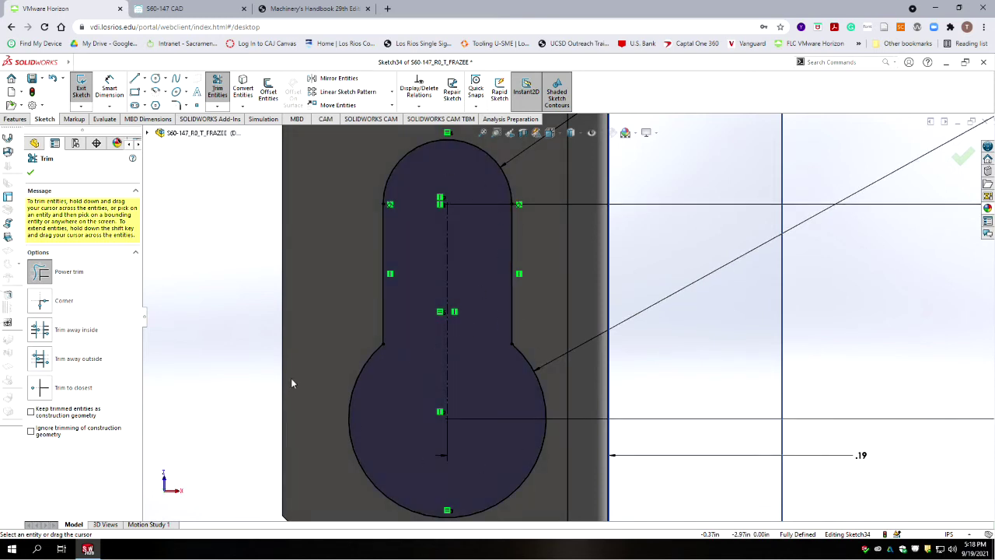
left_click(32, 172)
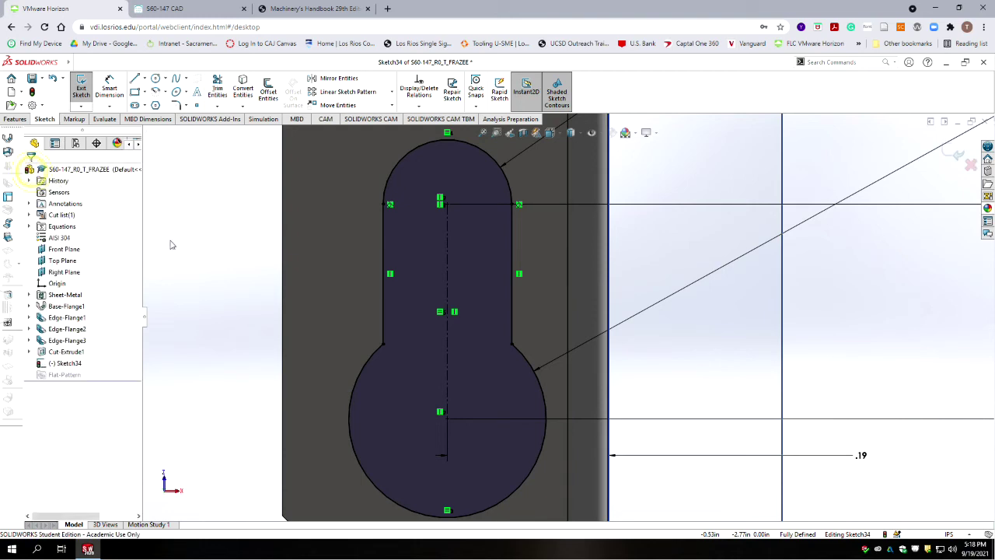
scroll(278, 262, "up", 3)
scroll(338, 291, "up", 6)
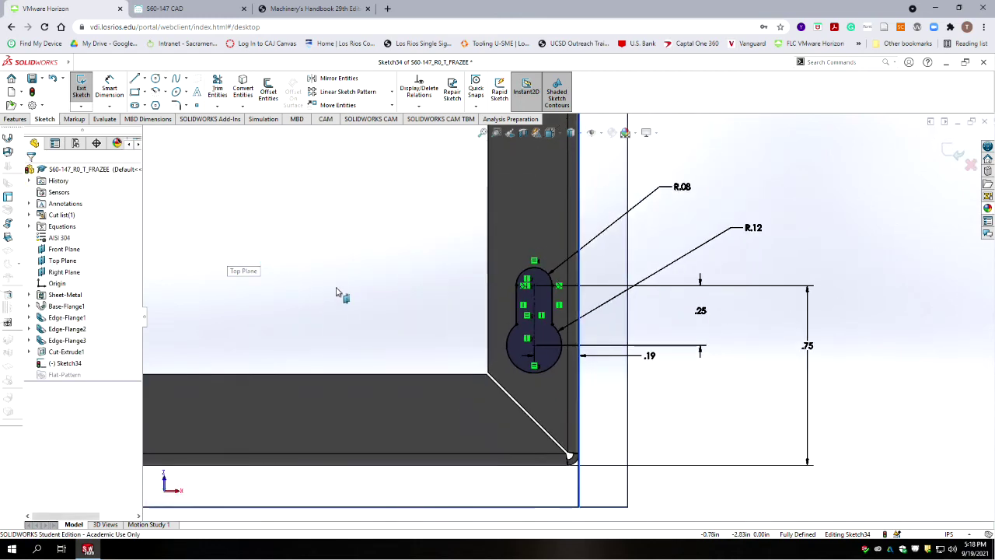
- Zoom around the sketch to check both keyhole outlines
scroll(573, 276, "down", 5)
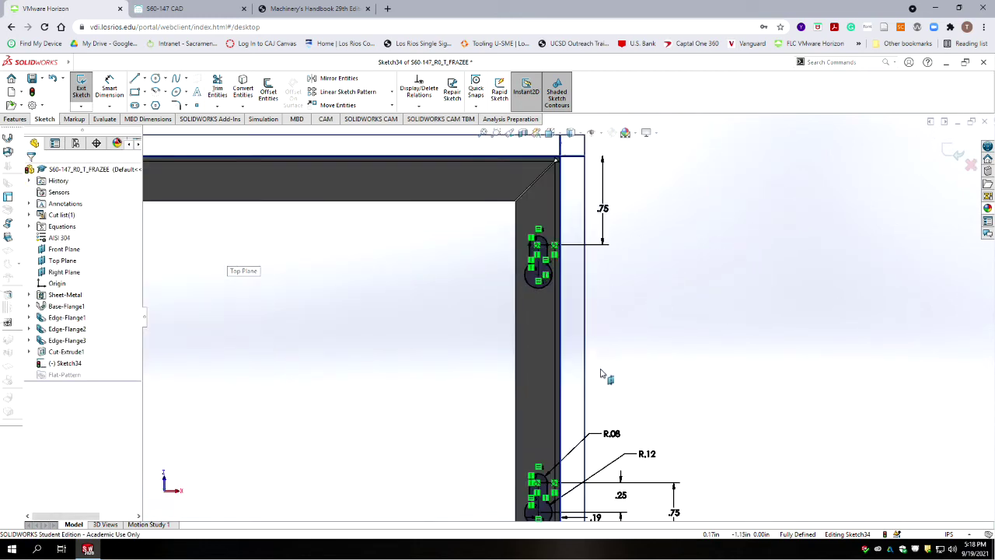
scroll(567, 326, "up", 5)
scroll(550, 401, "down", 5)
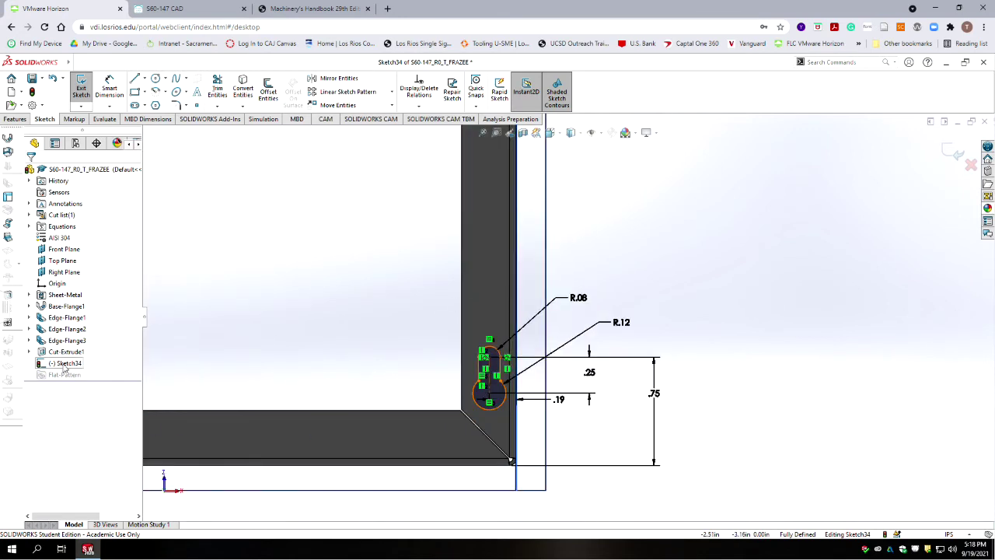
scroll(489, 384, "down", 5)
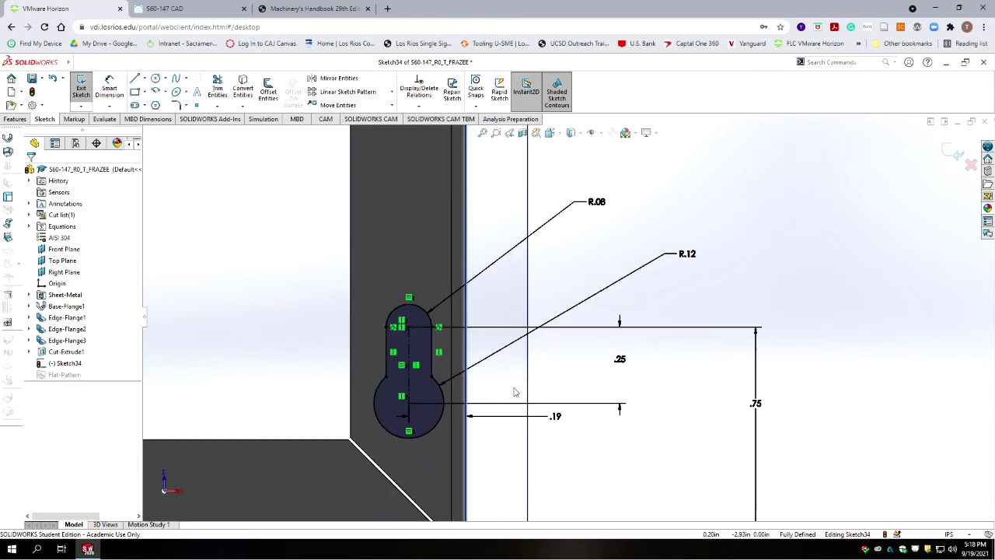
scroll(265, 379, "up", 3)
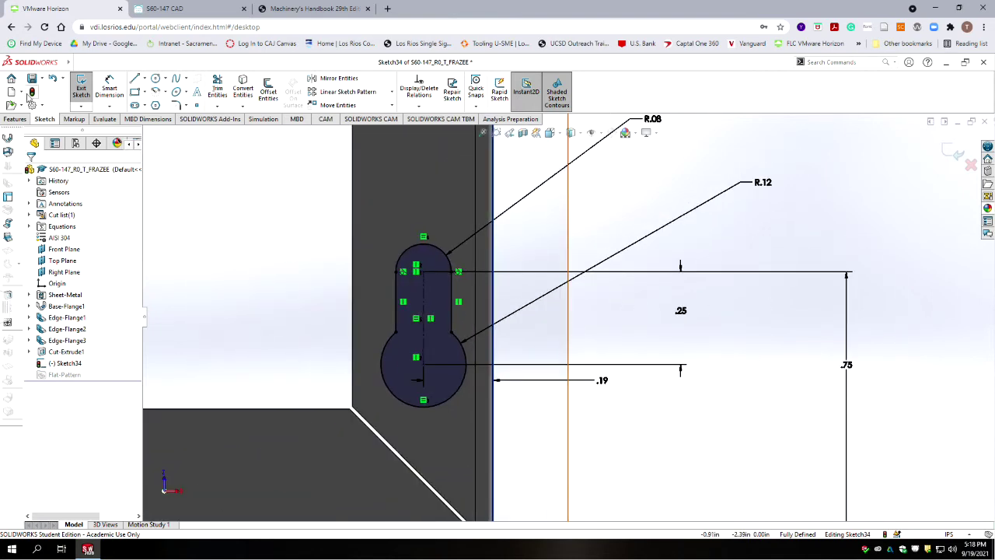
scroll(308, 224, "up", 2)
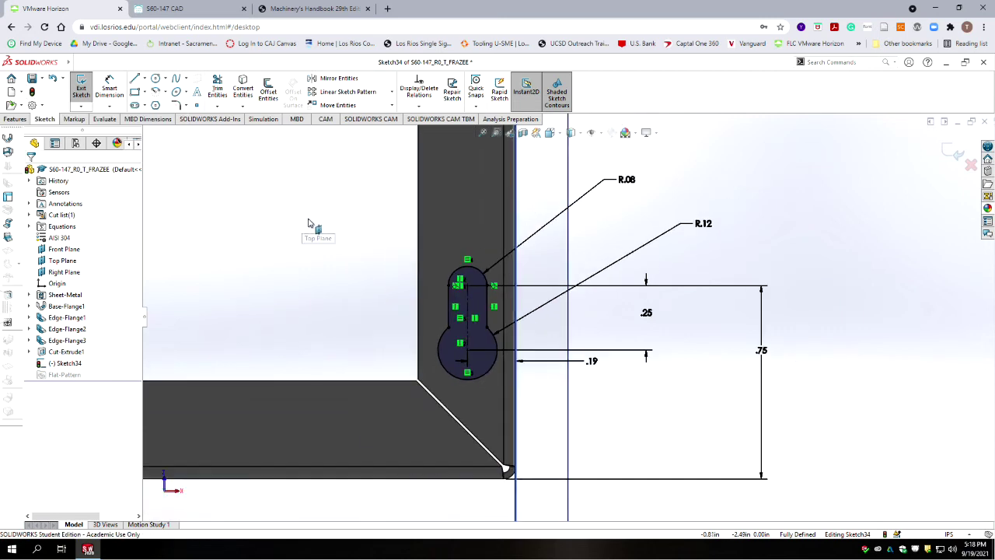
scroll(314, 222, "up", 8)
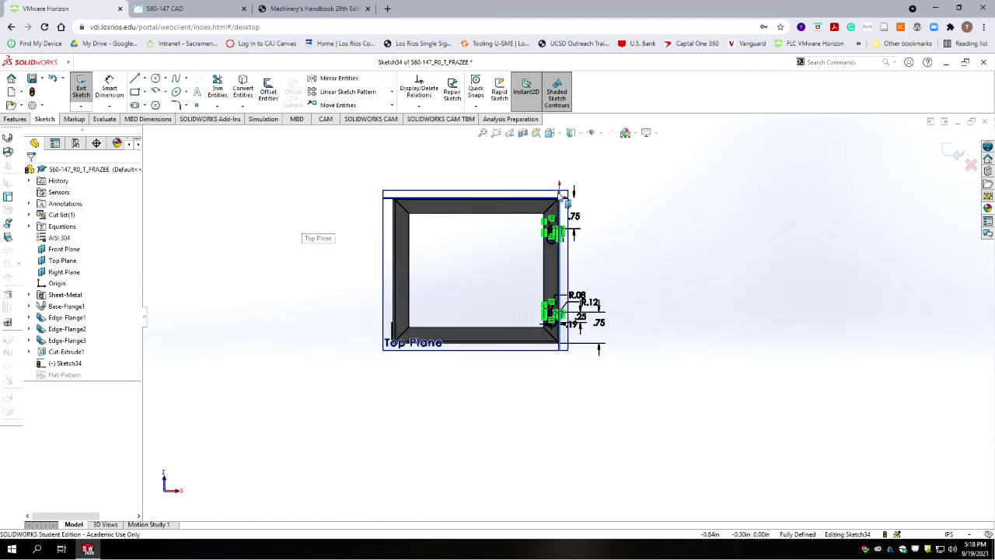
scroll(587, 259, "down", 3)
scroll(546, 391, "down", 3)
scroll(546, 422, "up", 4)
scroll(576, 428, "down", 3)
scroll(579, 430, "down", 1)
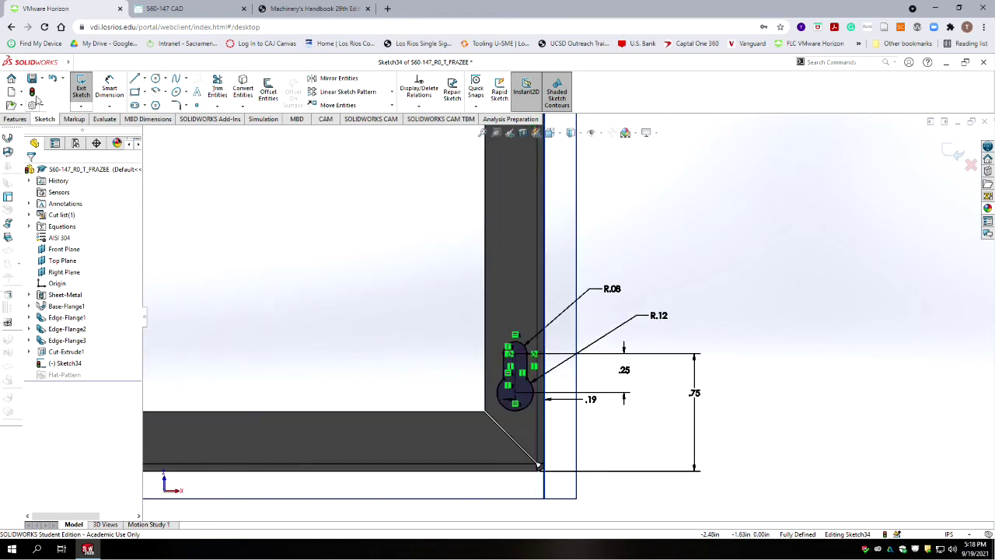
- Exit Sketch34, reopen it for editing, and exit it again
left_click(32, 92)
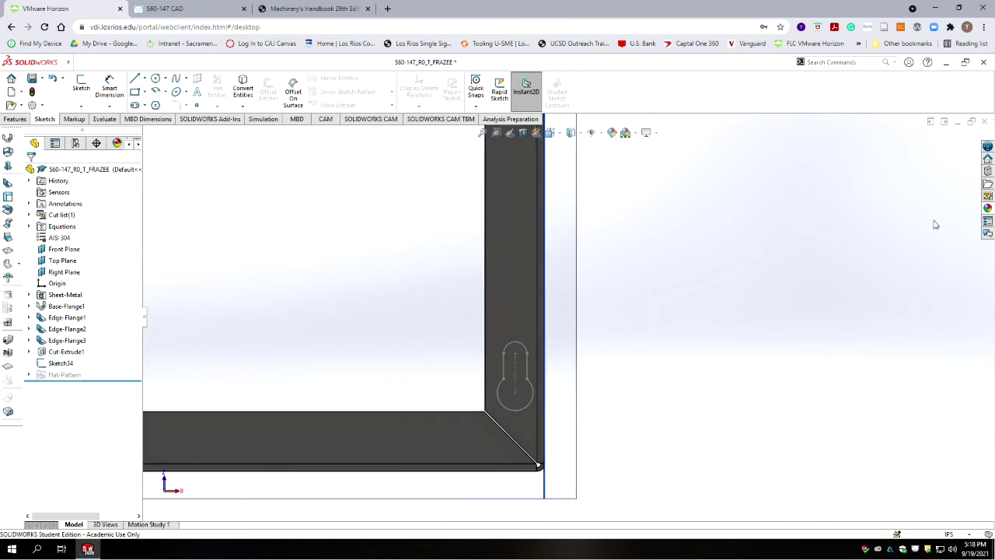
left_click(61, 363)
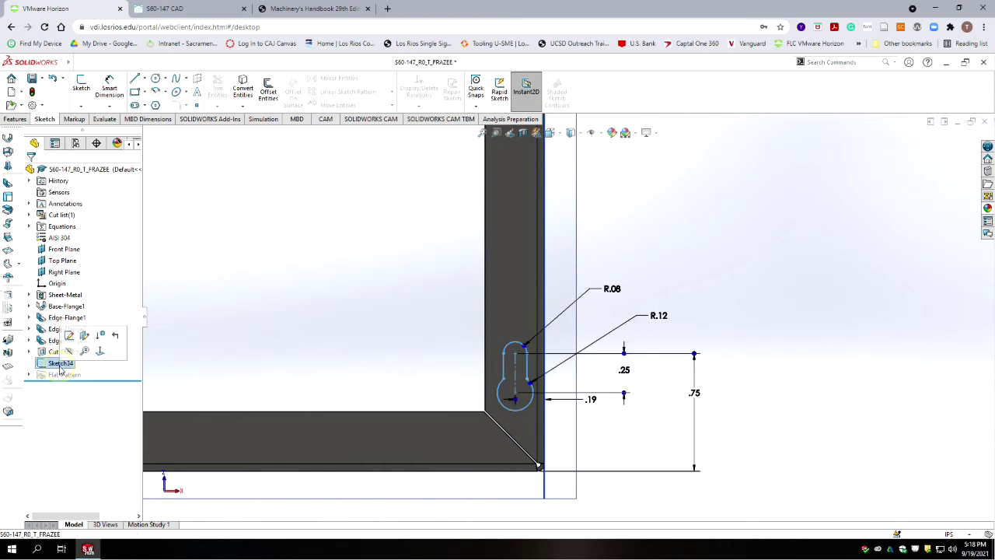
left_click(69, 337)
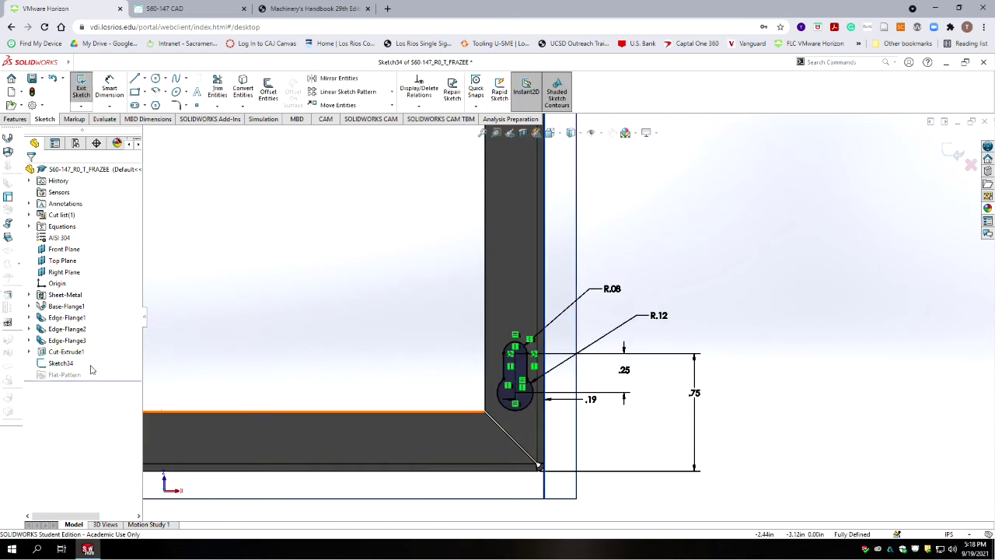
left_click(950, 152)
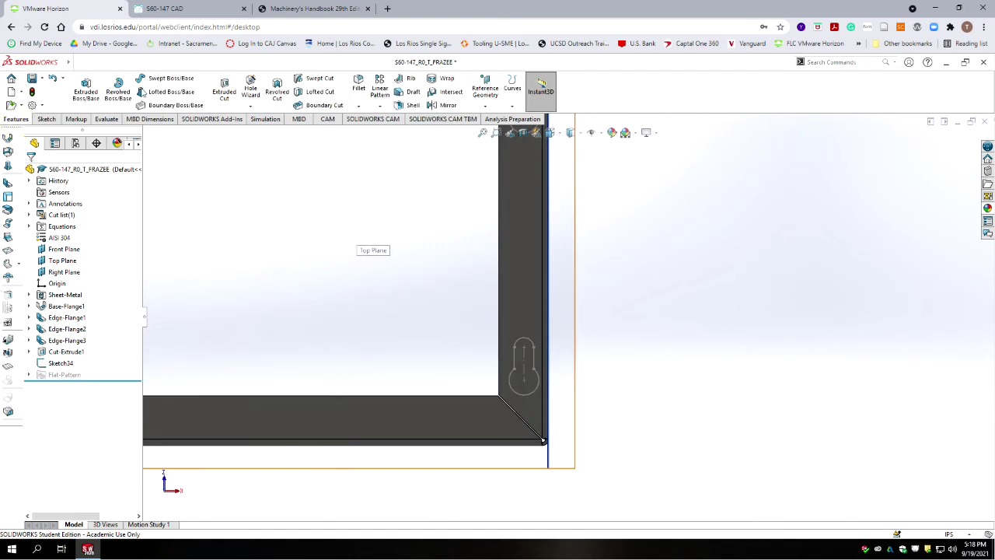
- Set up an extruded cut from Sketch34 with Direction 1 set to Up To Next
left_click(228, 90)
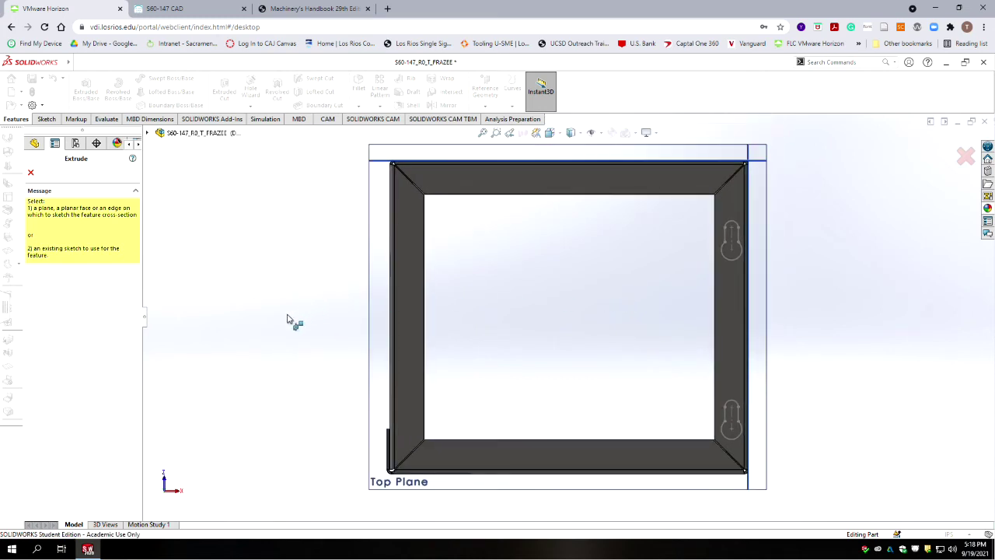
scroll(272, 328, "down", 1)
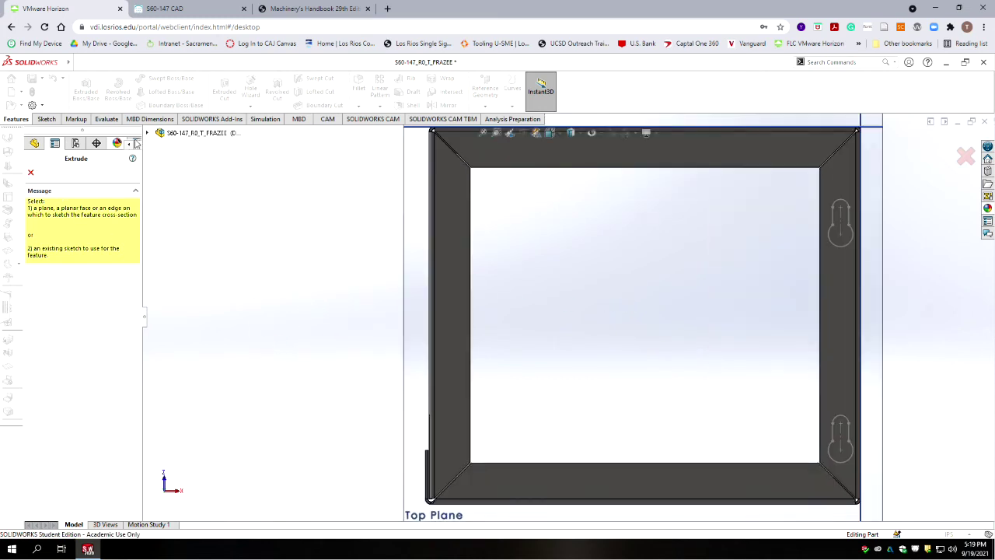
middle_click_drag(294, 401, 303, 288)
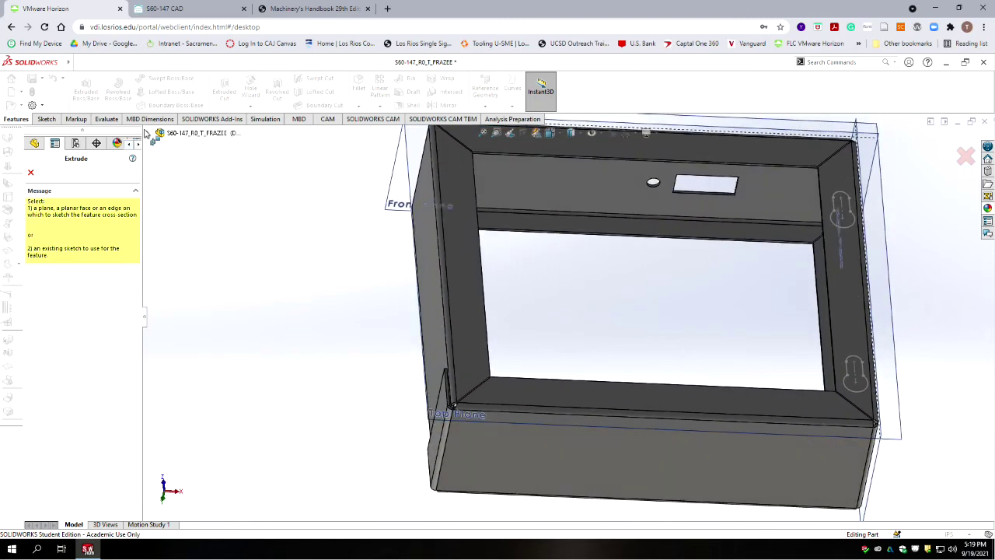
left_click(148, 134)
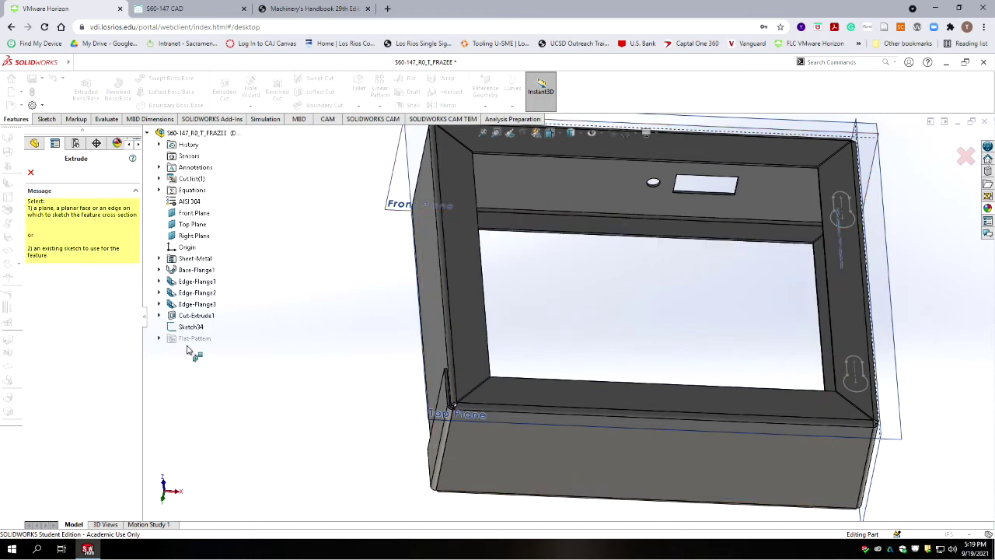
left_click(190, 327)
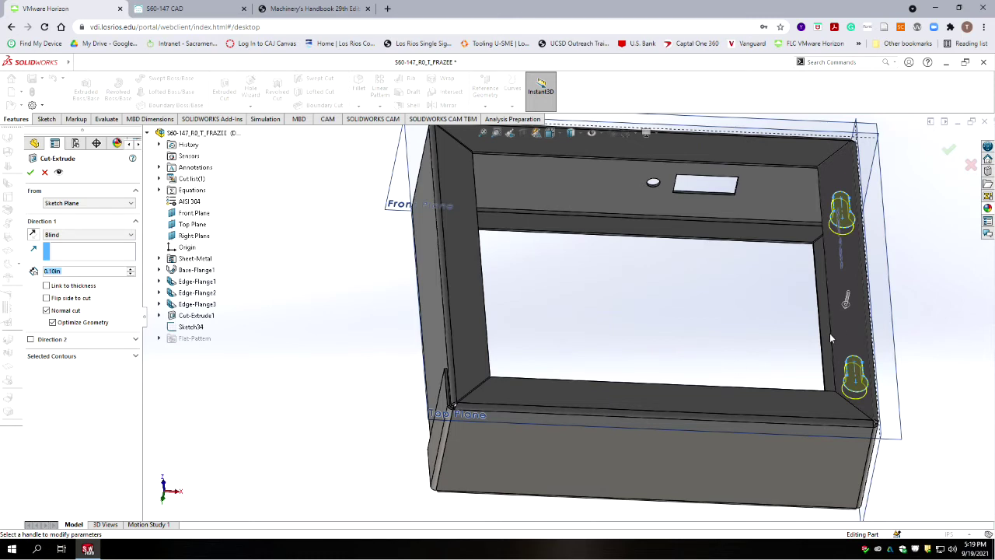
left_click(67, 234)
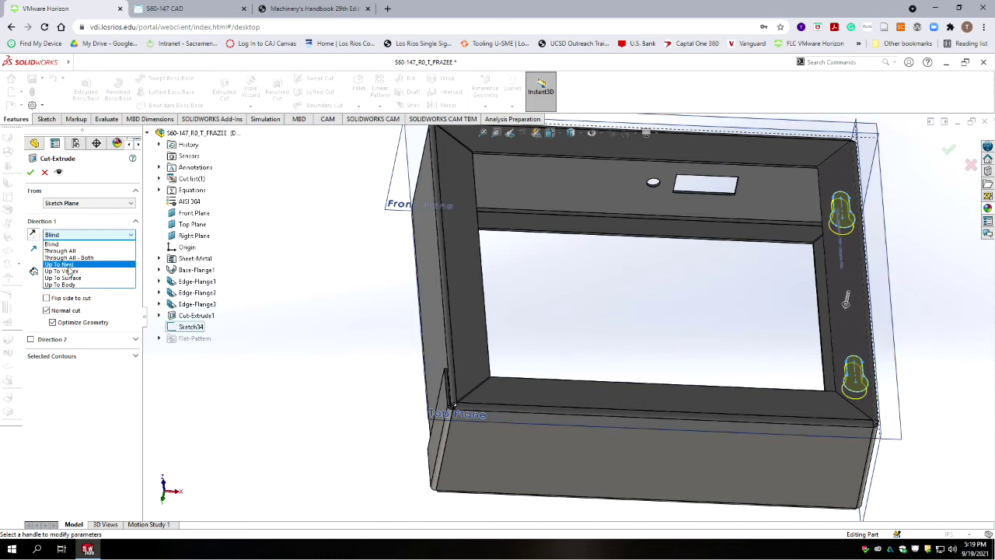
left_click(69, 265)
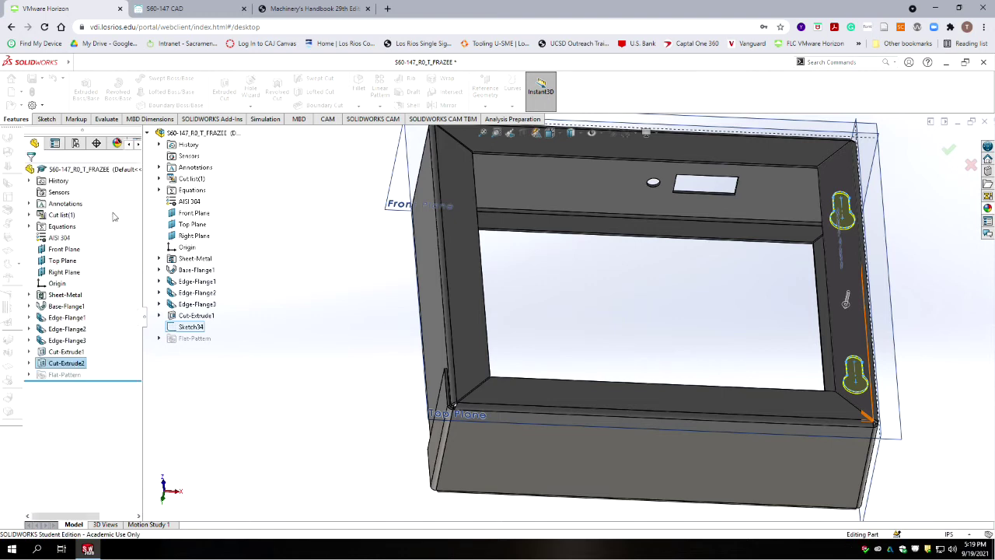
- Inspect both keyhole slots from above and save the part
left_click(277, 271)
middle_click_drag(327, 347, 739, 335)
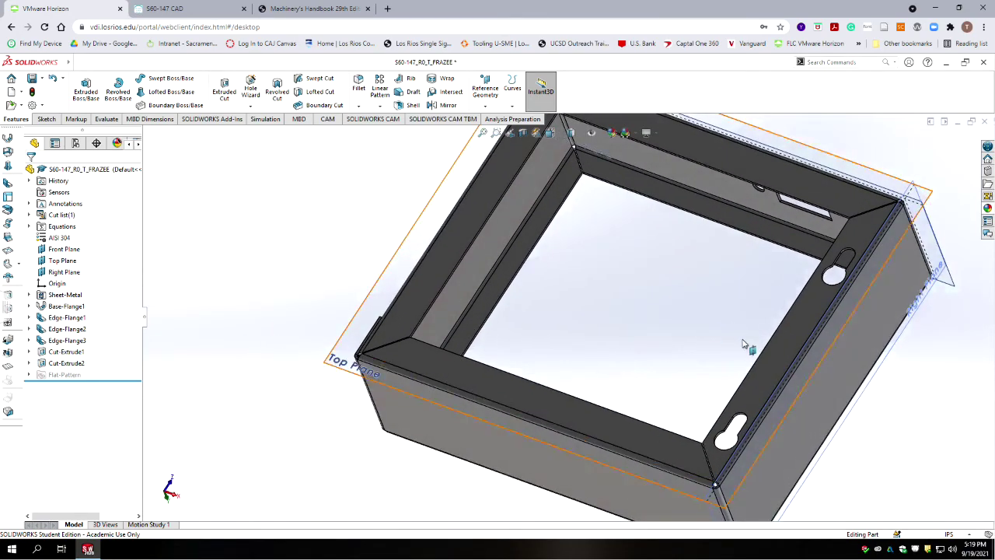
middle_click_drag(880, 423, 662, 341)
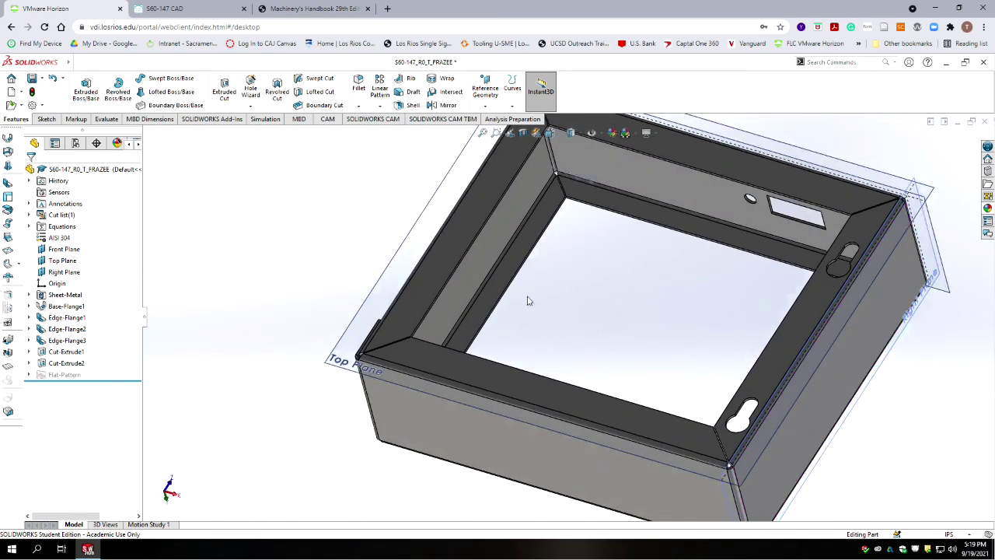
left_click(32, 78)
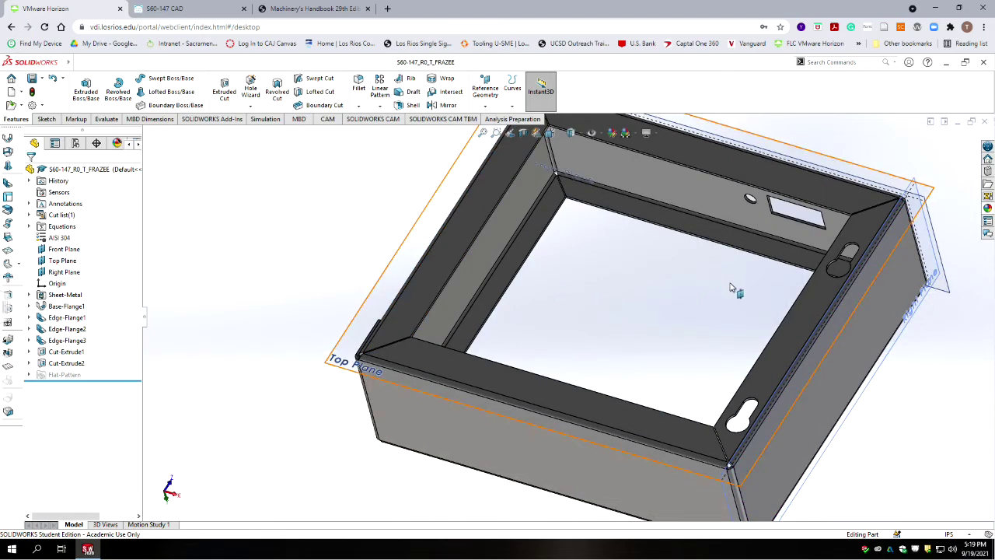
middle_click_drag(917, 384, 721, 381)
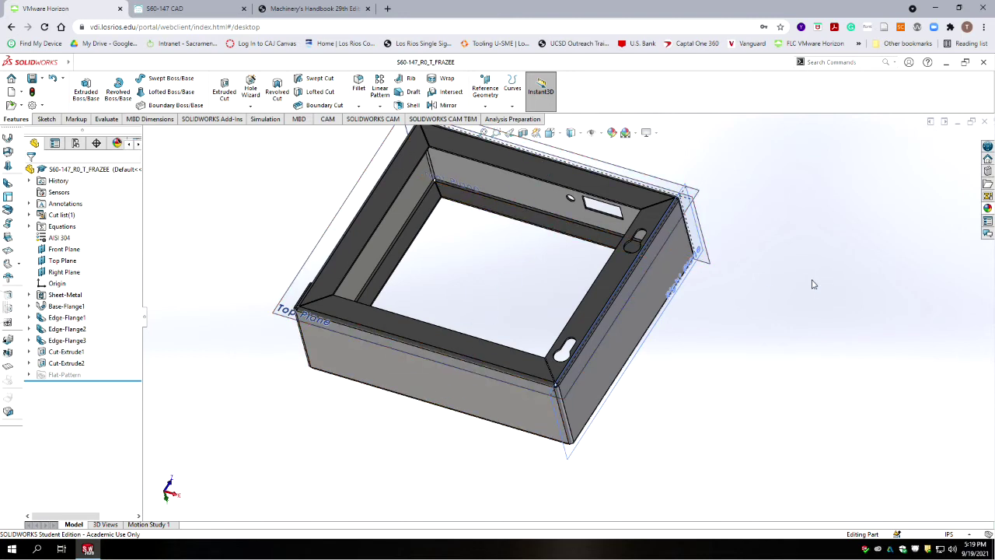
- Start a new reference plane from the Right Plane with the Parallel constraint
left_click(511, 105)
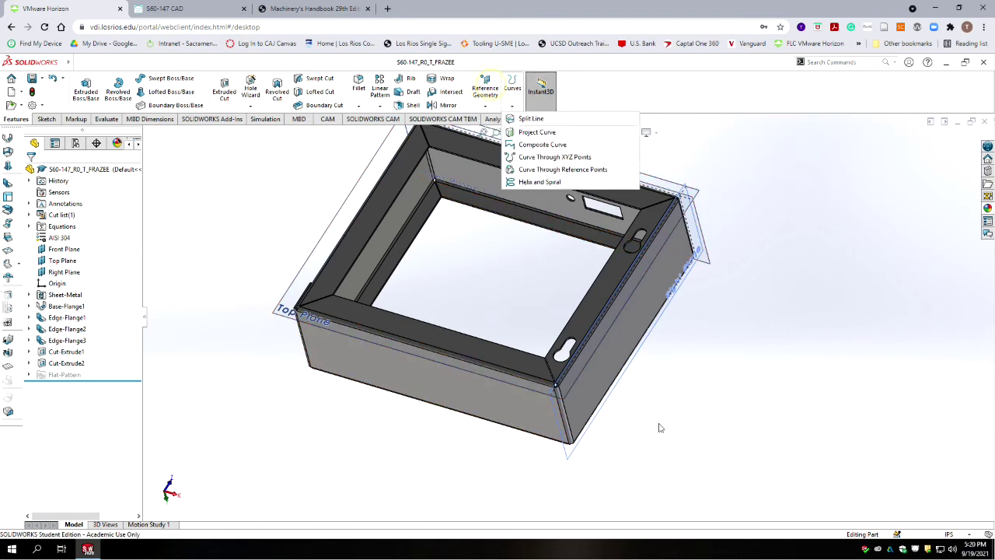
left_click(484, 106)
left_click(488, 122)
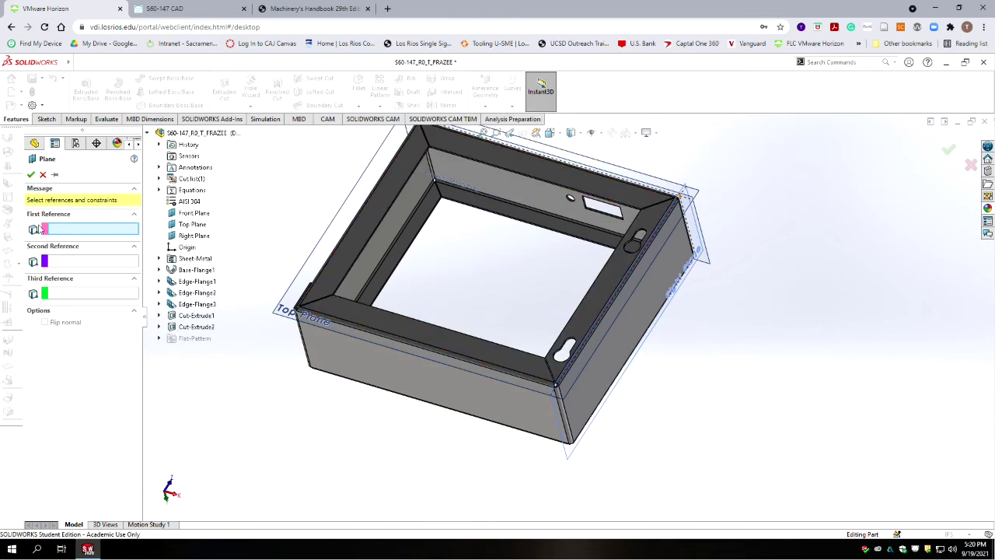
left_click(570, 457)
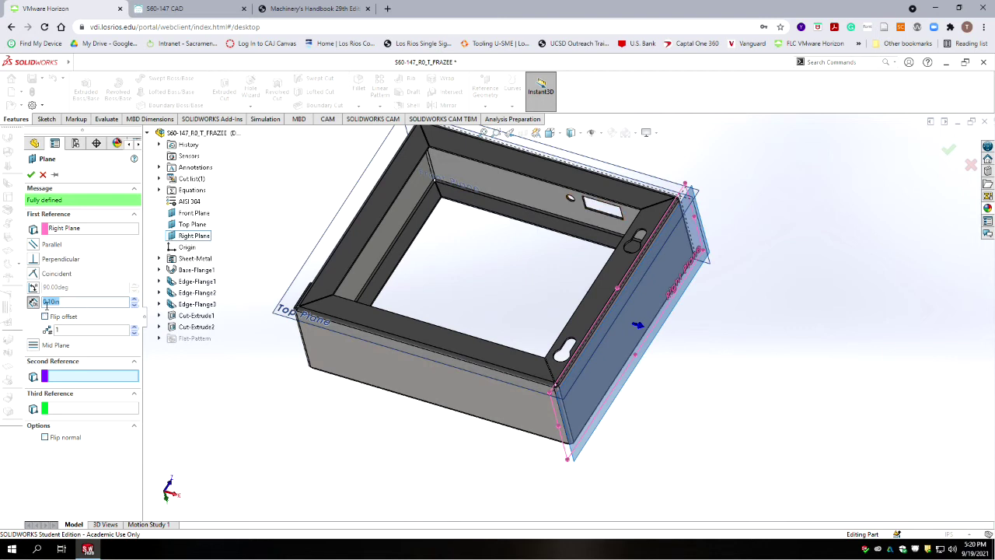
left_click(34, 244)
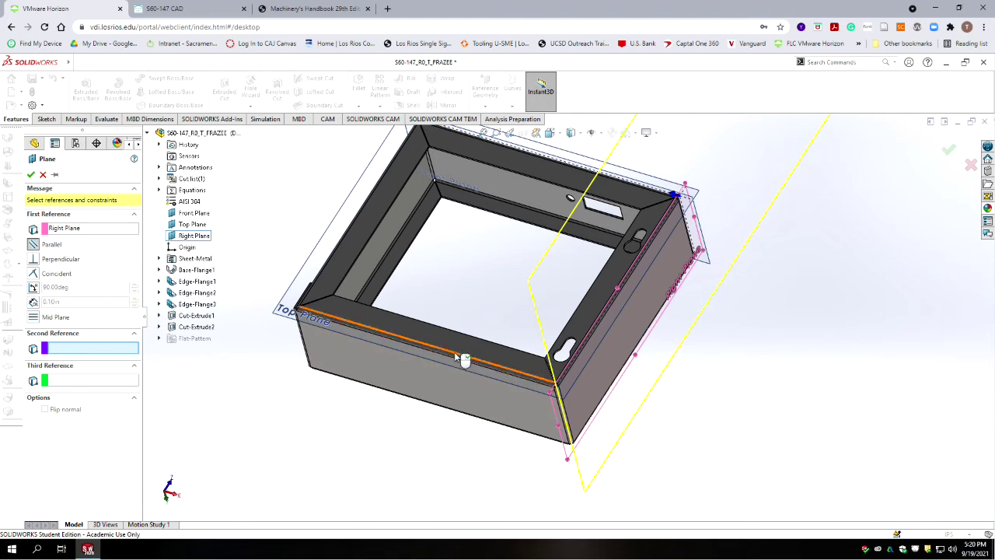
- Pass the plane through the point on the box's top edge and accept it as Plane1
scroll(444, 391, "down", 3)
scroll(441, 386, "up", 3)
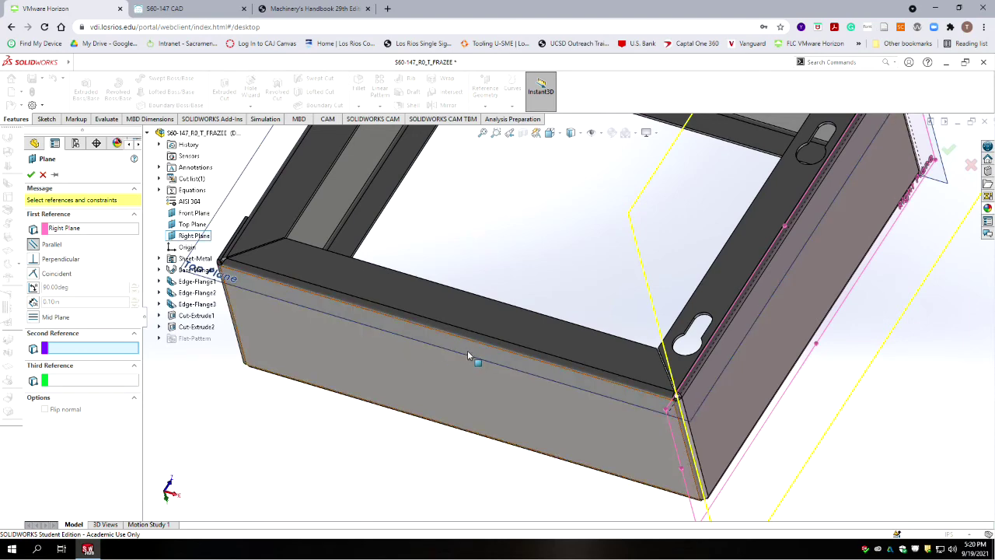
scroll(462, 346, "up", 4)
middle_click_drag(452, 330, 591, 311)
scroll(610, 290, "down", 6)
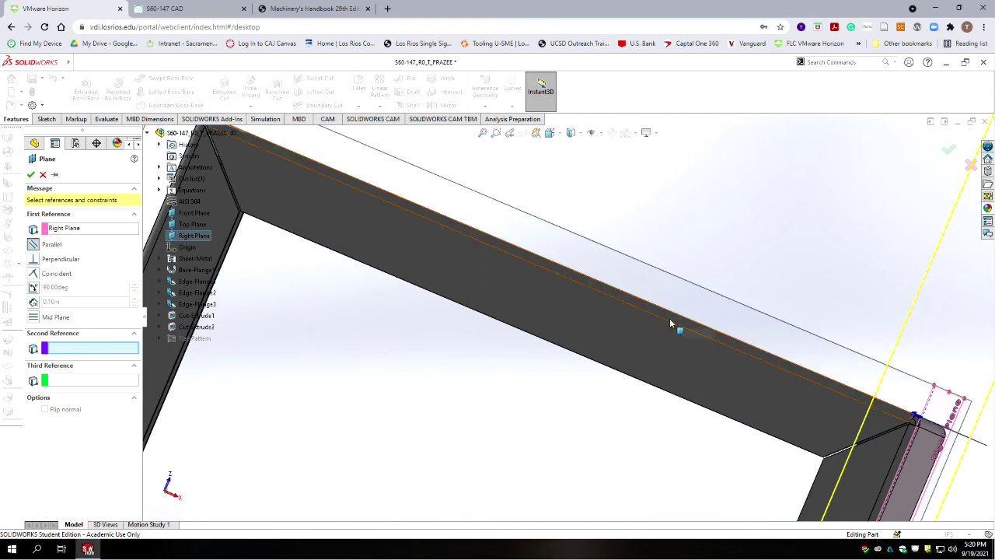
left_click(557, 277)
key("f")
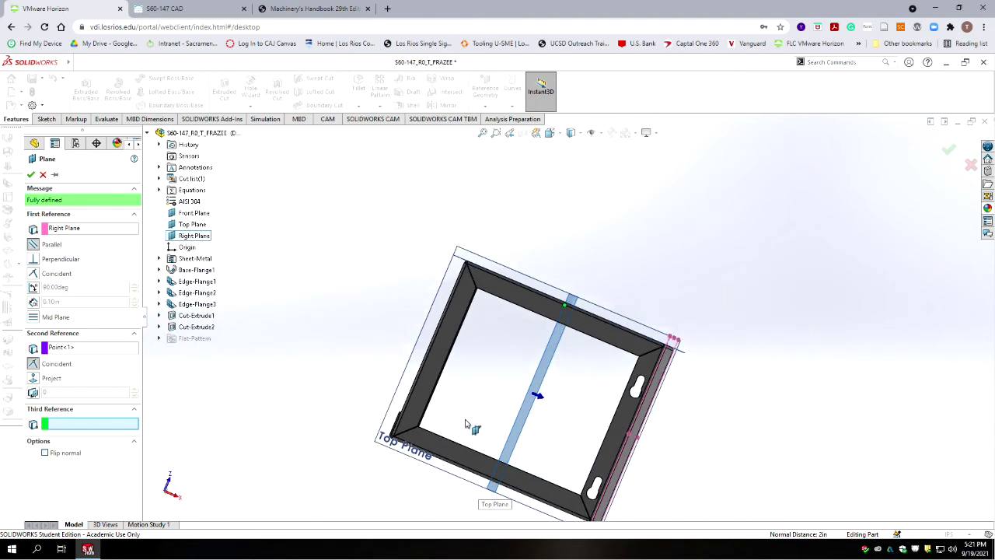
middle_click_drag(574, 426, 600, 471)
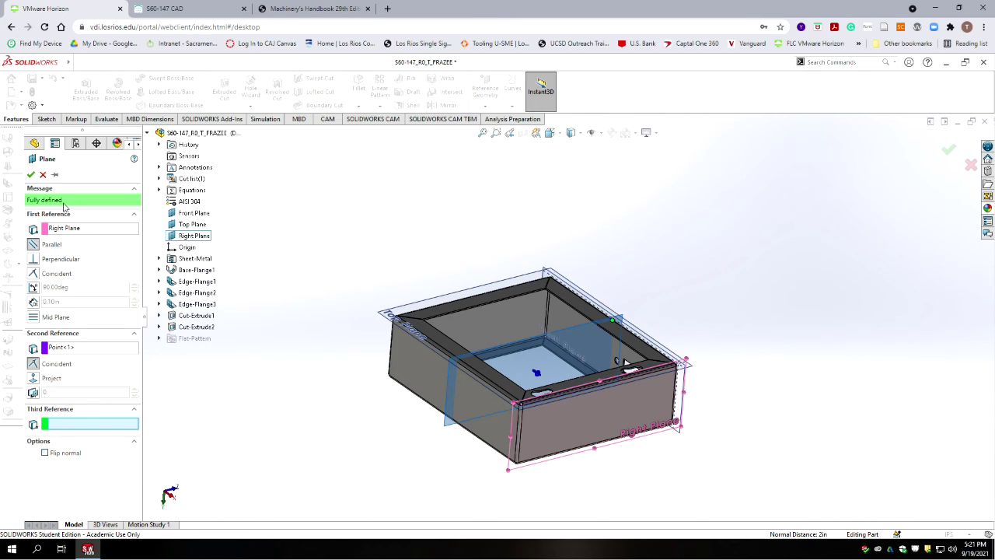
left_click(30, 174)
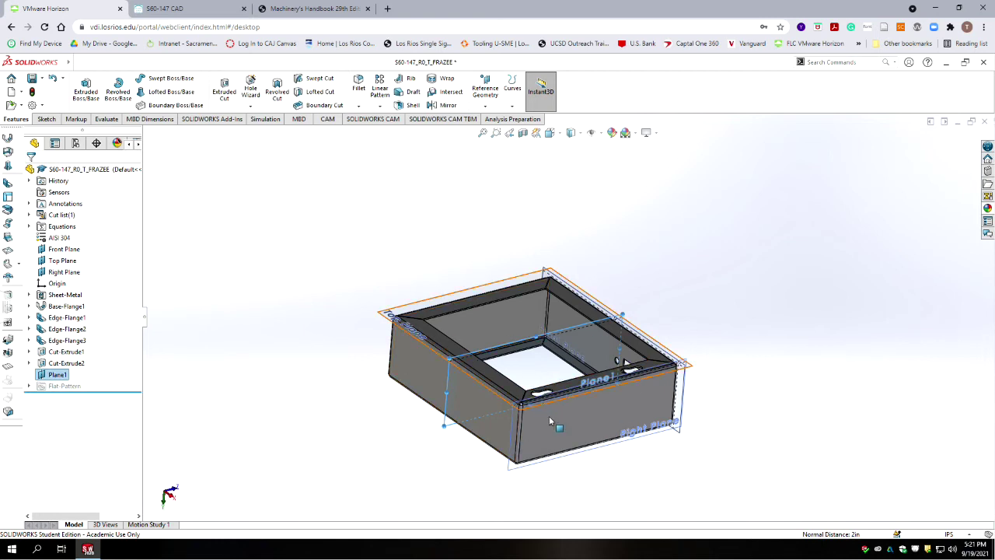
- Save, then mirror Cut-Extrude2 about Plane1 to create Mirror1 on the opposite wall
scroll(588, 338, "down", 2)
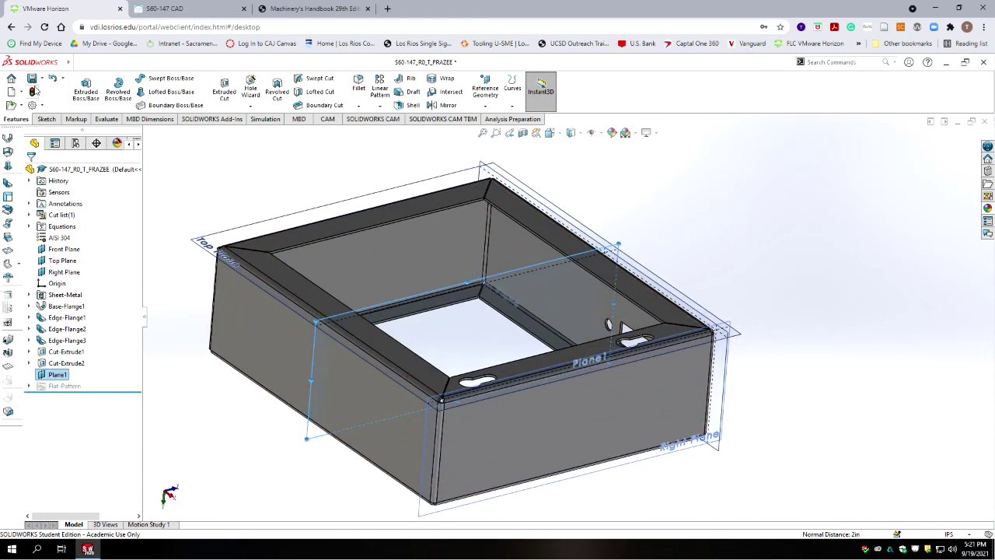
left_click(32, 79)
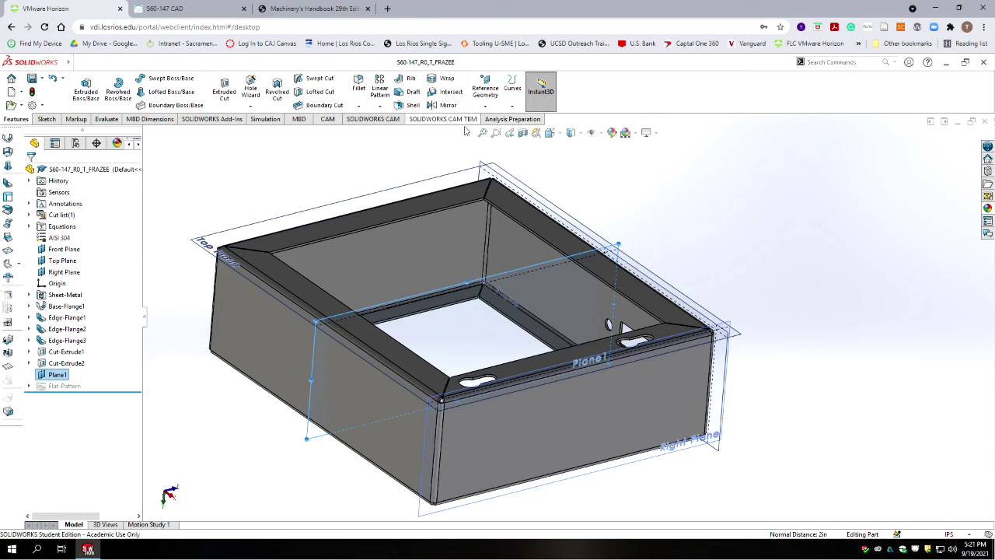
left_click(449, 105)
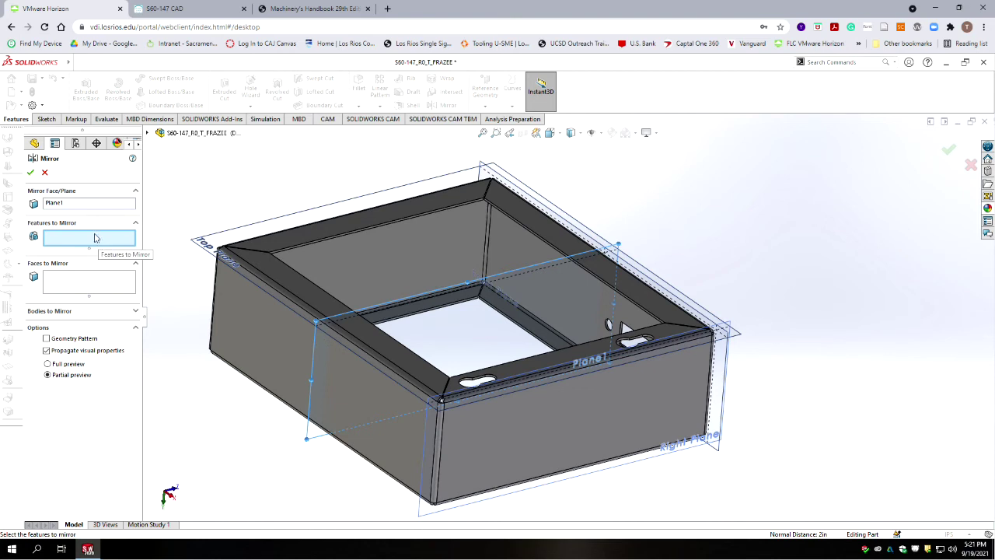
left_click(148, 133)
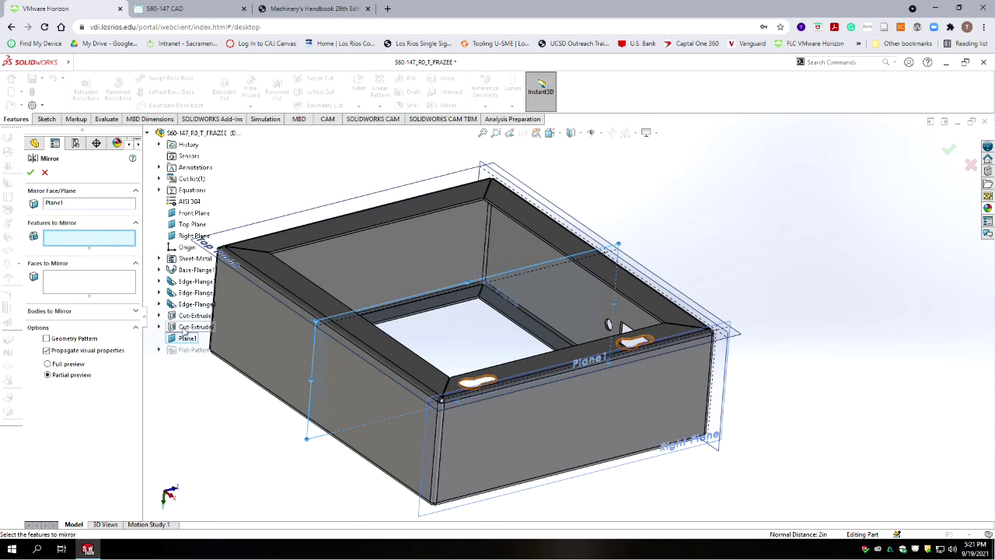
left_click(190, 327)
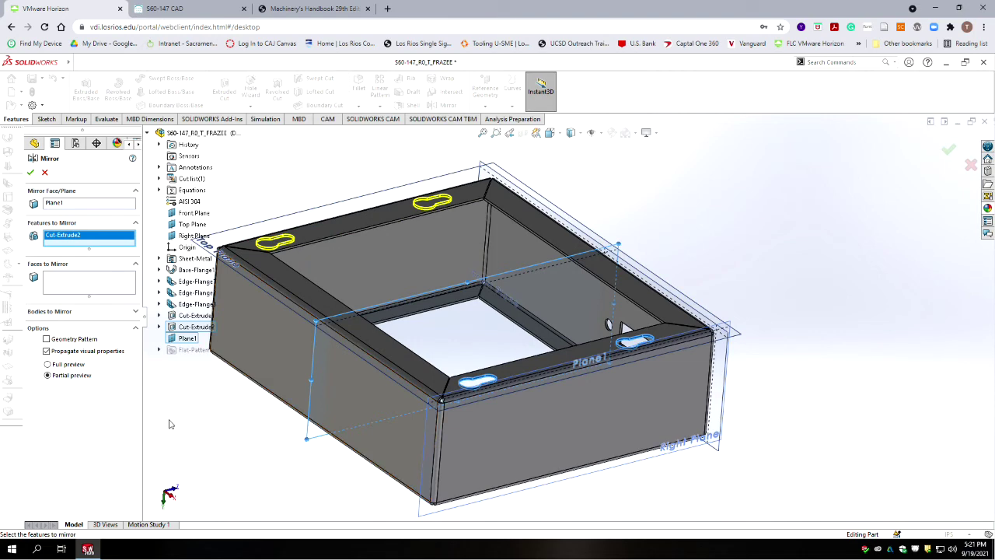
left_click(31, 175)
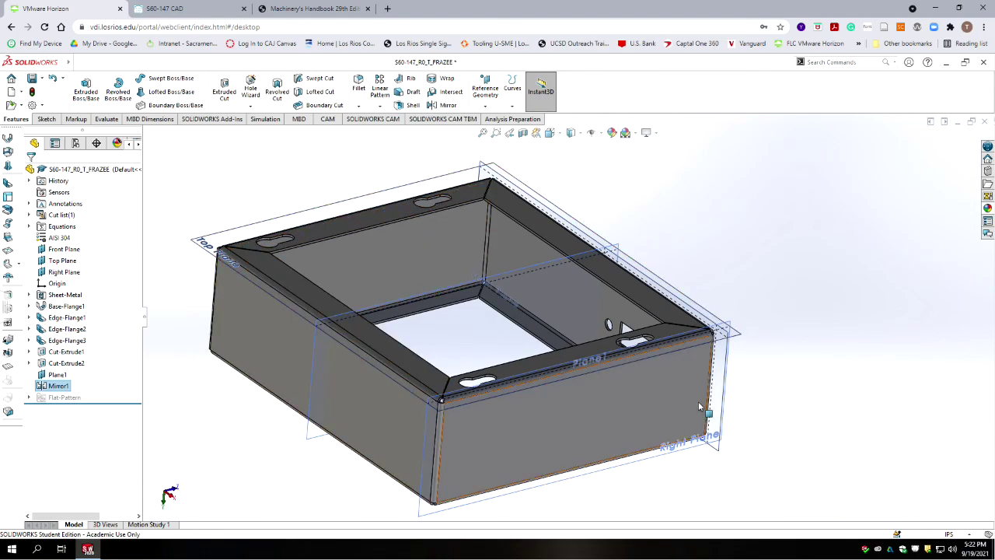
- Inspect the box from the front and from above, looking down inside it
middle_click_drag(682, 390, 289, 353)
key("f")
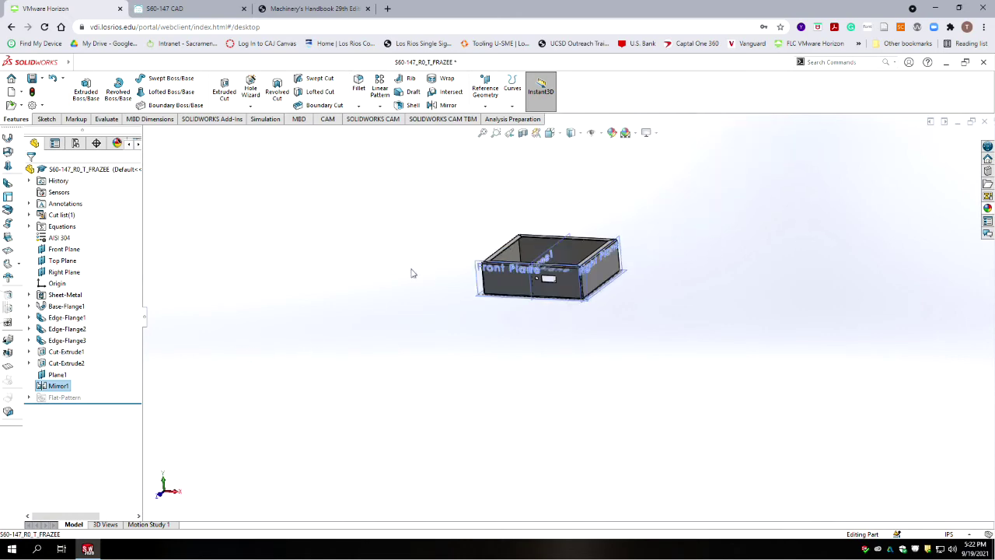
scroll(451, 356, "down", 10)
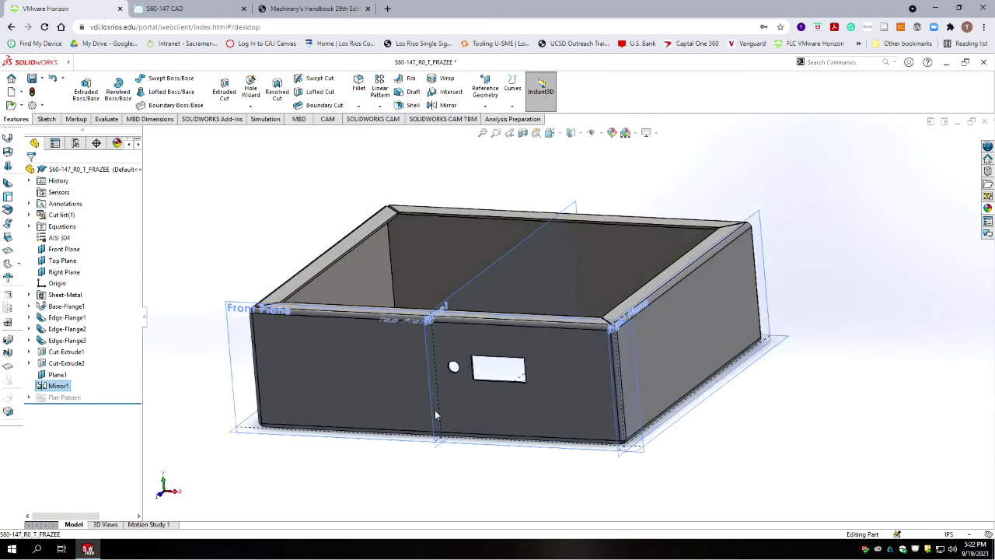
middle_click_drag(435, 416, 616, 442)
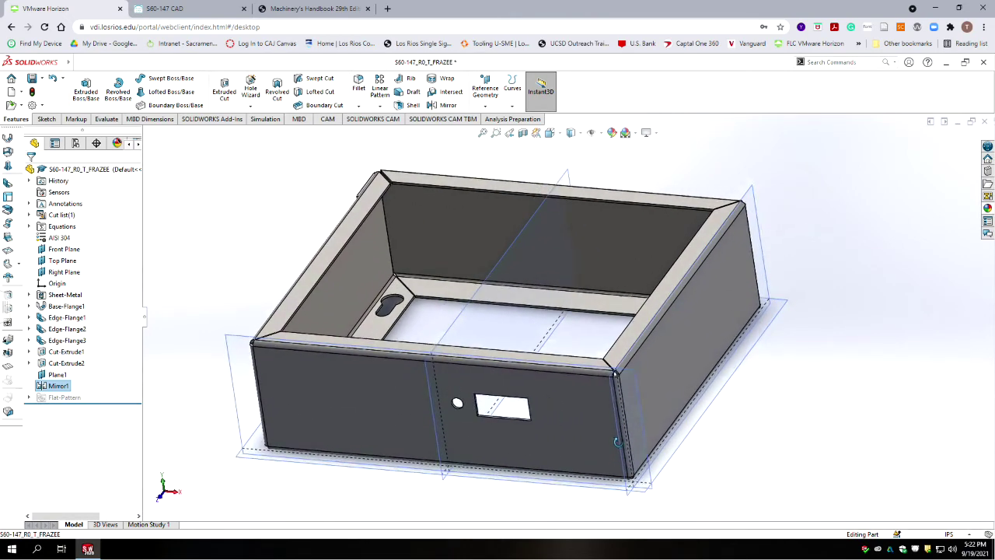
scroll(744, 426, "up", 2)
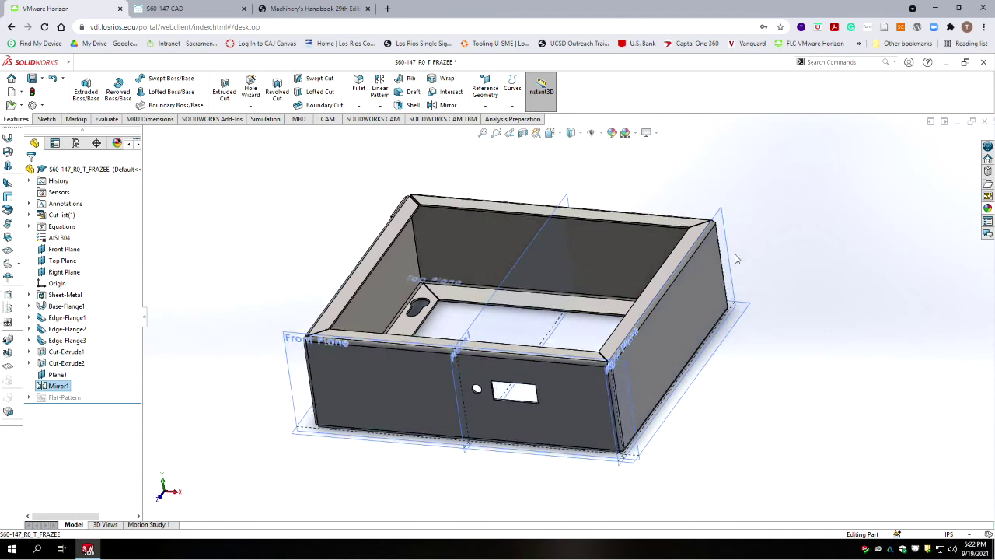
- Save the part and turn off View Planes so Plane1 is hidden
left_click(32, 79)
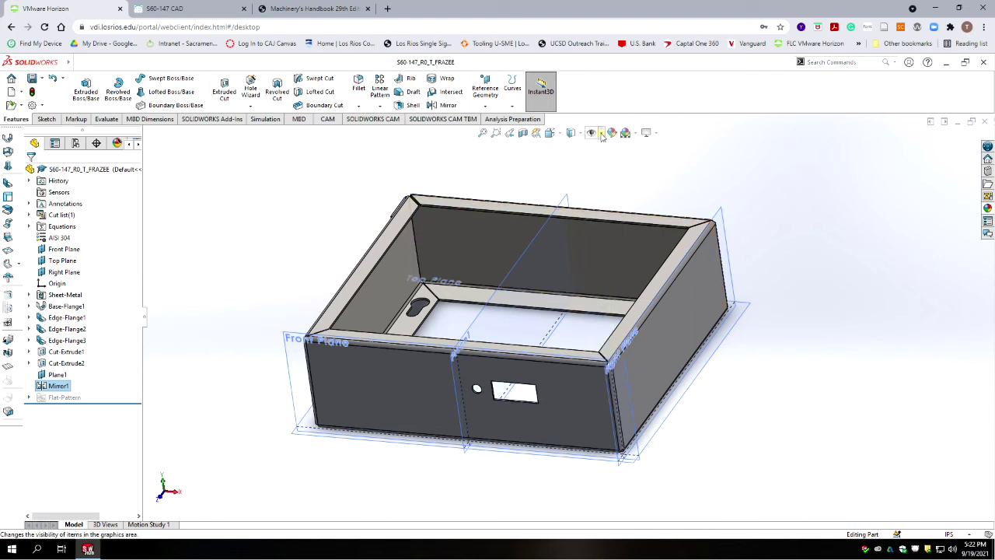
left_click(591, 147)
left_click(592, 148)
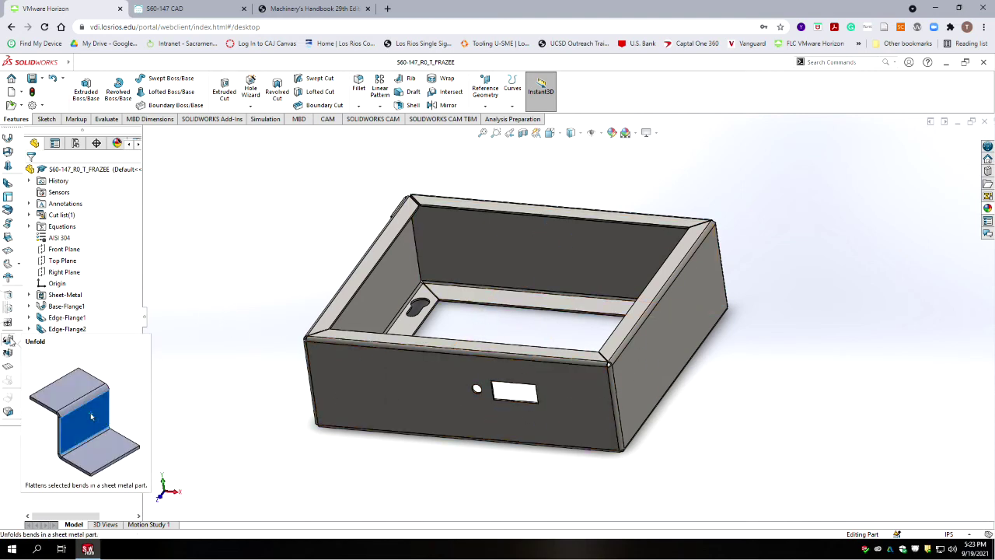
- Create Unfold1 with the box's end face fixed and all bends collected
left_click(9, 341)
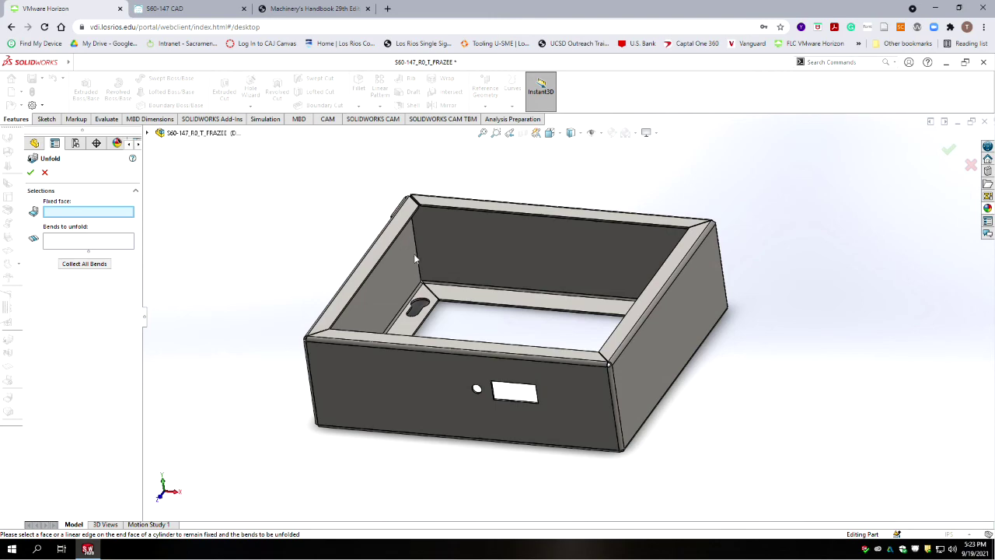
middle_click_drag(252, 251, 326, 299)
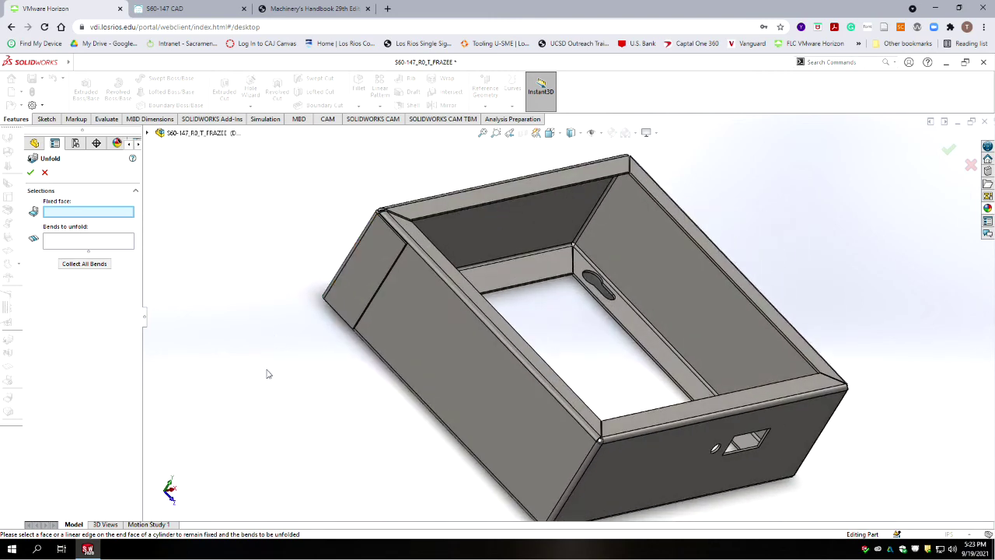
left_click(370, 258)
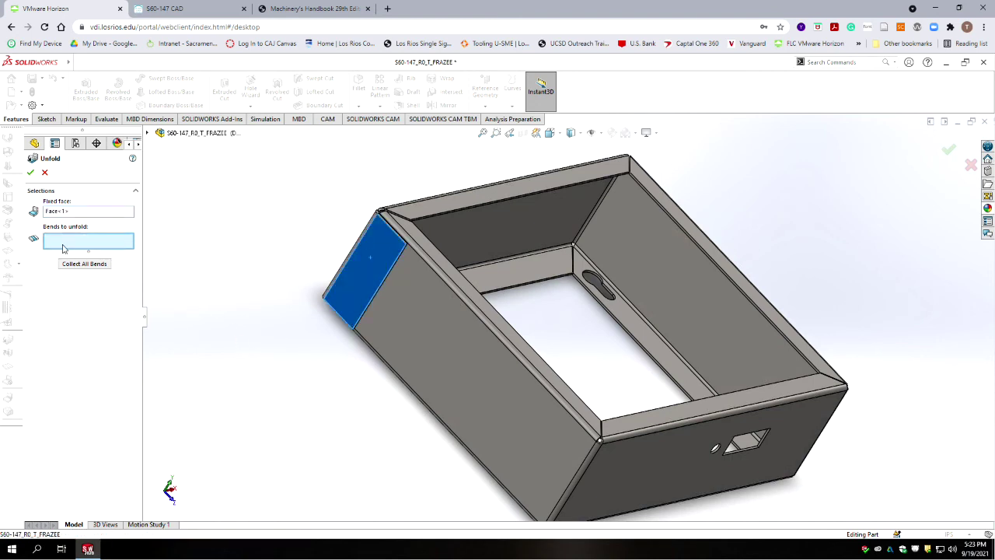
left_click(83, 264)
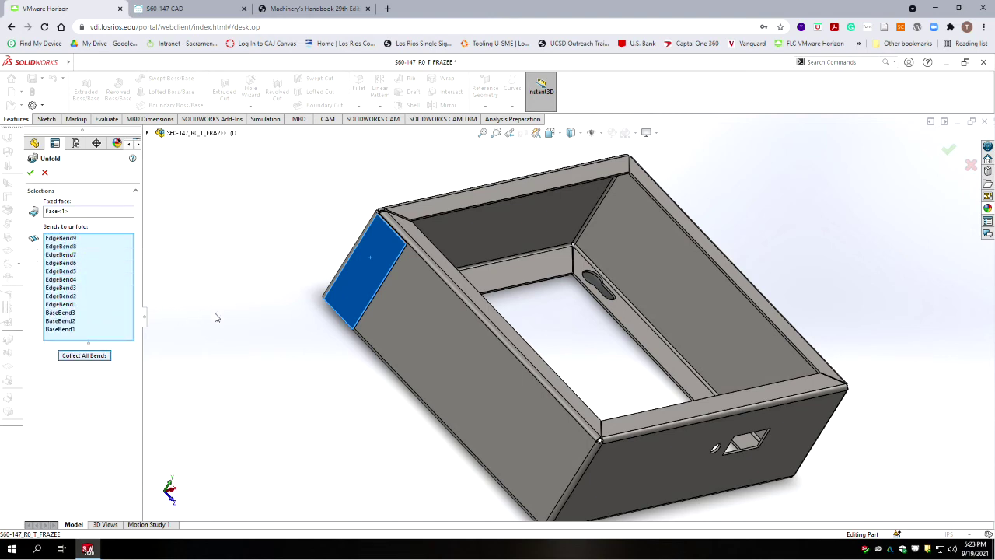
left_click(30, 171)
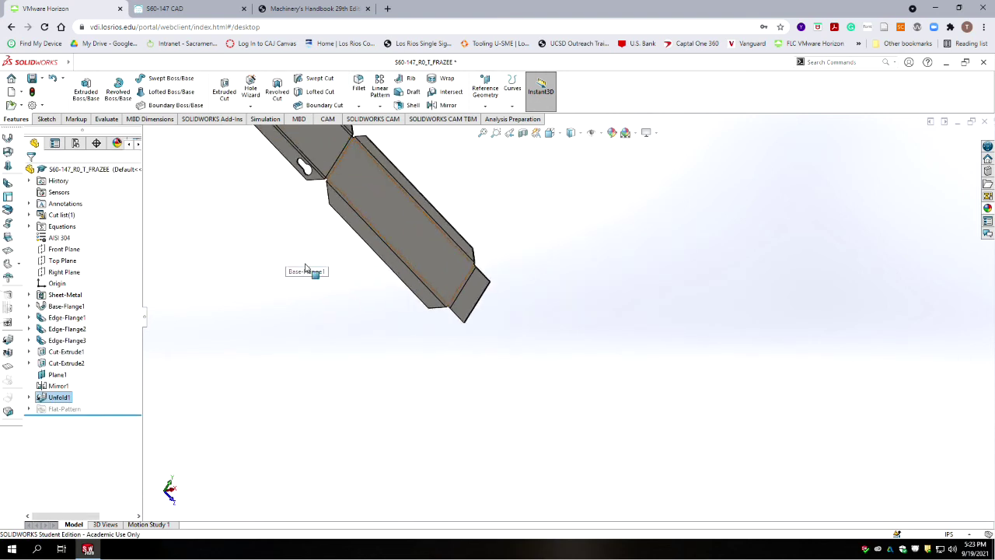
- Zoom in and out over the flat strip to check its keyhole slots and rectangular cutout
scroll(359, 261, "up", 5)
scroll(562, 285, "down", 4)
scroll(482, 444, "up", 3)
scroll(660, 349, "down", 5)
scroll(633, 329, "up", 4)
scroll(620, 313, "down", 4)
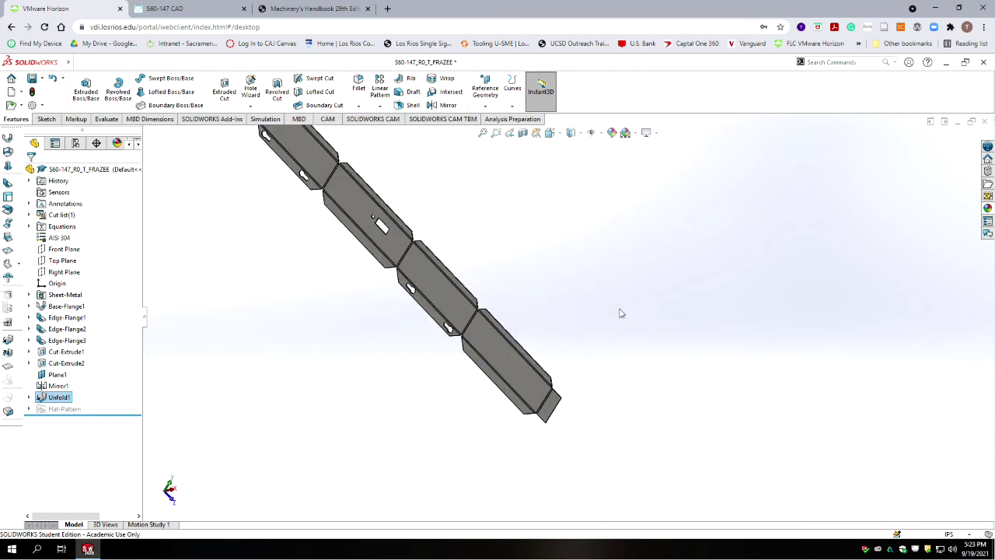
scroll(521, 310, "up", 3)
scroll(528, 301, "down", 1)
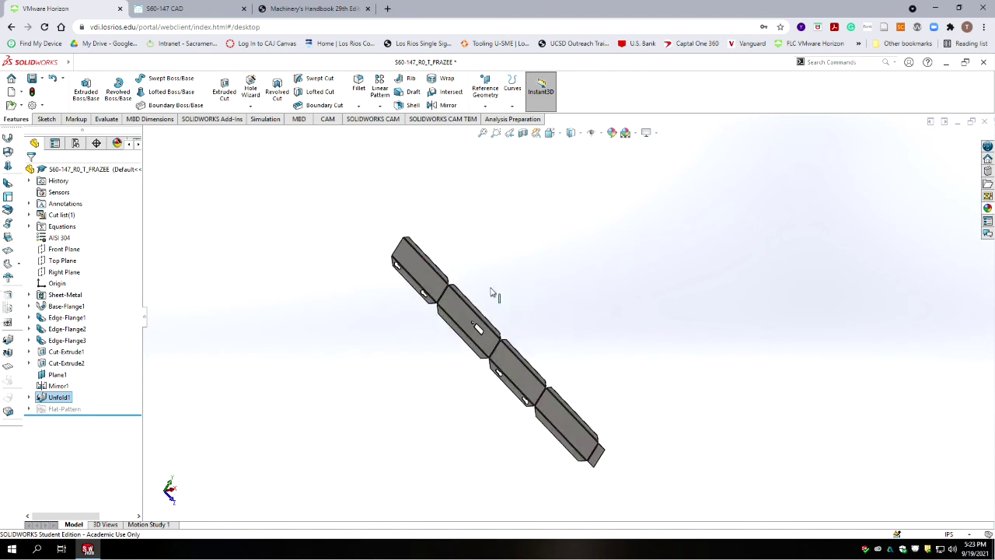
scroll(482, 294, "down", 6)
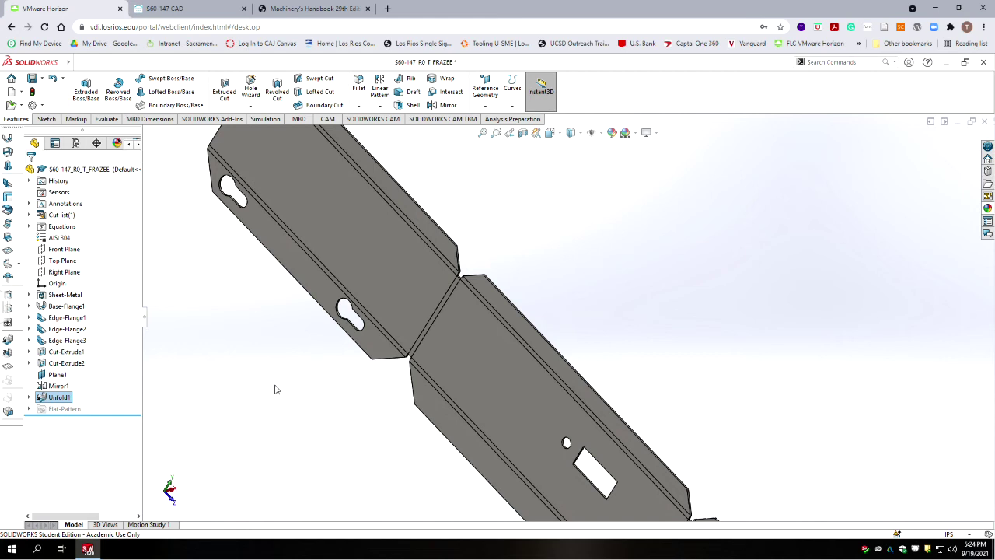
scroll(670, 317, "up", 5)
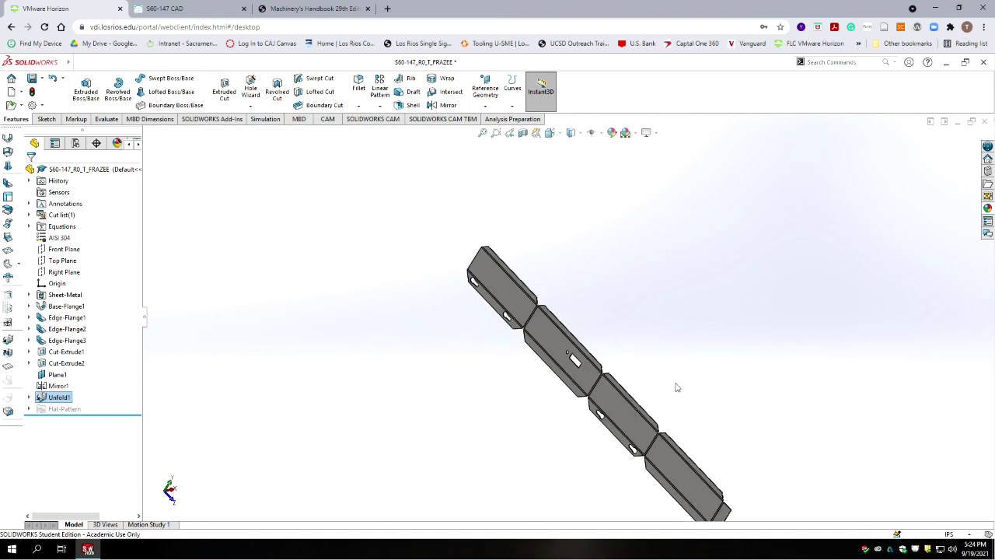
scroll(657, 436, "down", 3)
scroll(669, 471, "up", 4)
scroll(669, 471, "down", 4)
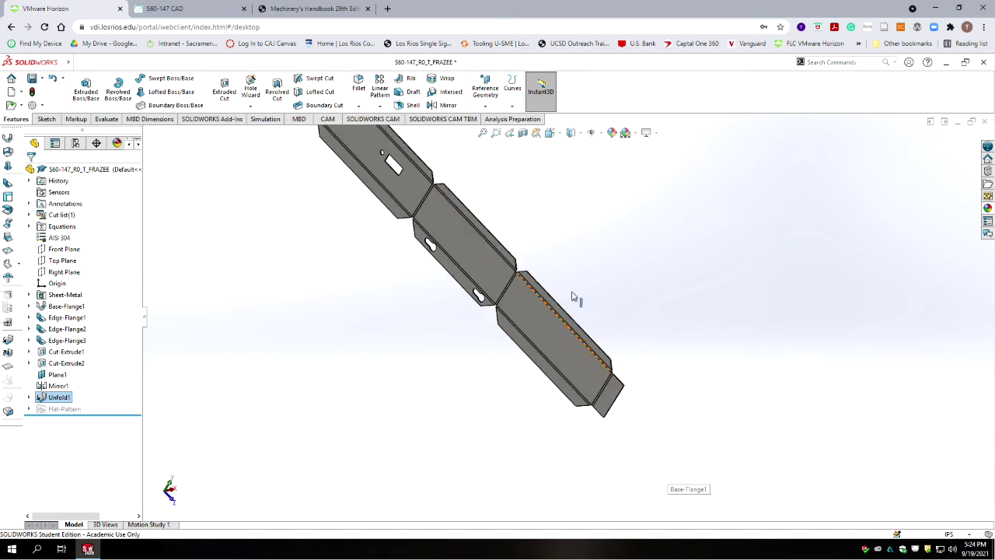
scroll(553, 202, "up", 3)
scroll(558, 291, "down", 2)
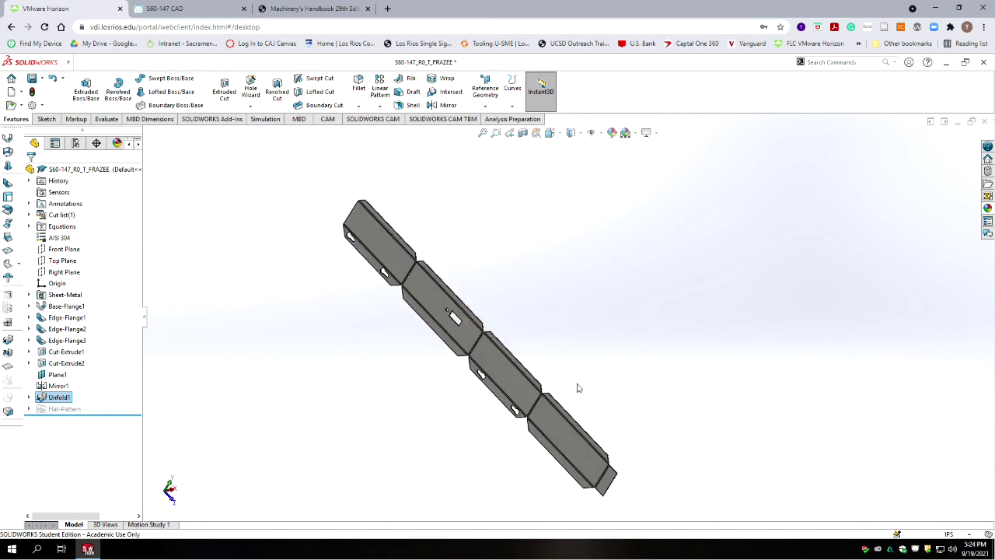
scroll(604, 443, "down", 1)
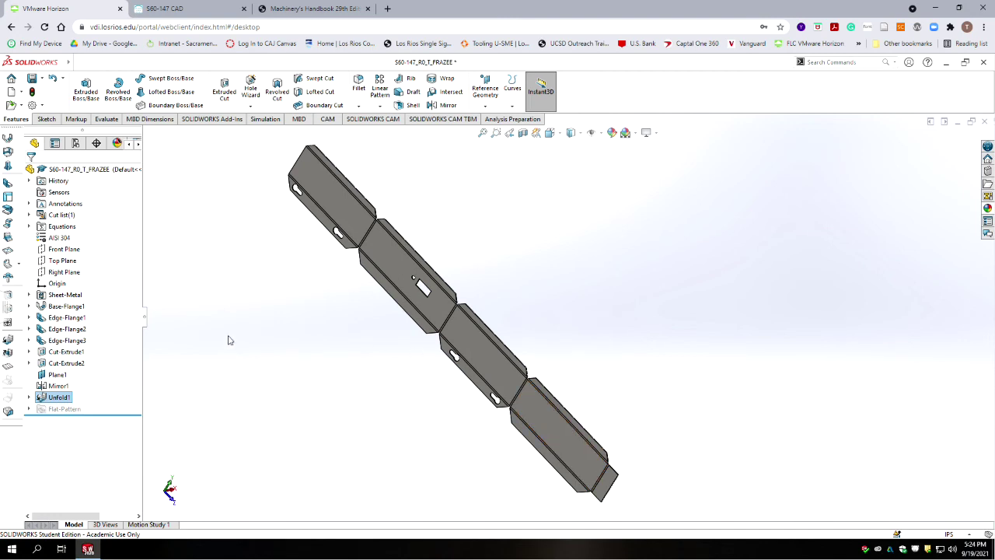
- Suppress Unfold1 in the feature tree and view the refolded box from the front
right_click(53, 399)
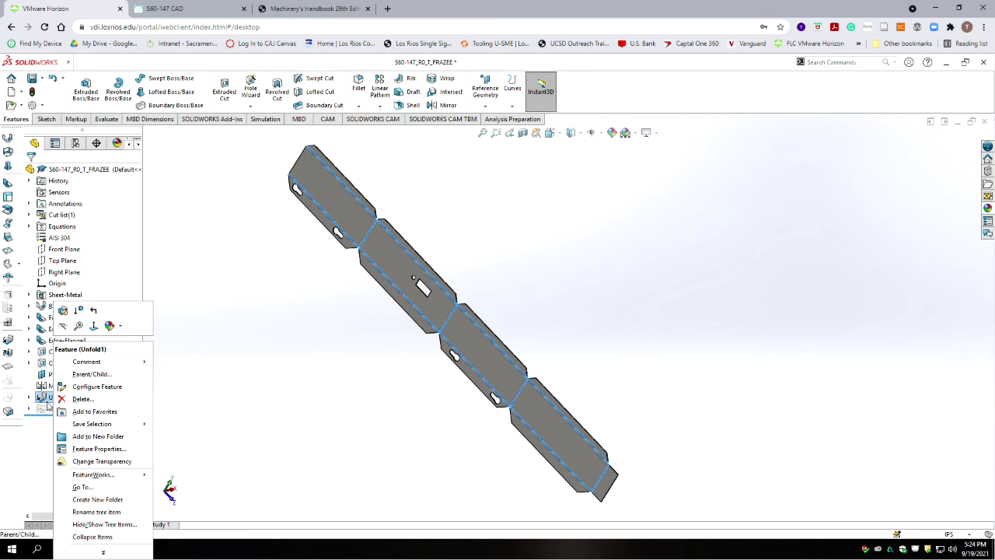
left_click(63, 325)
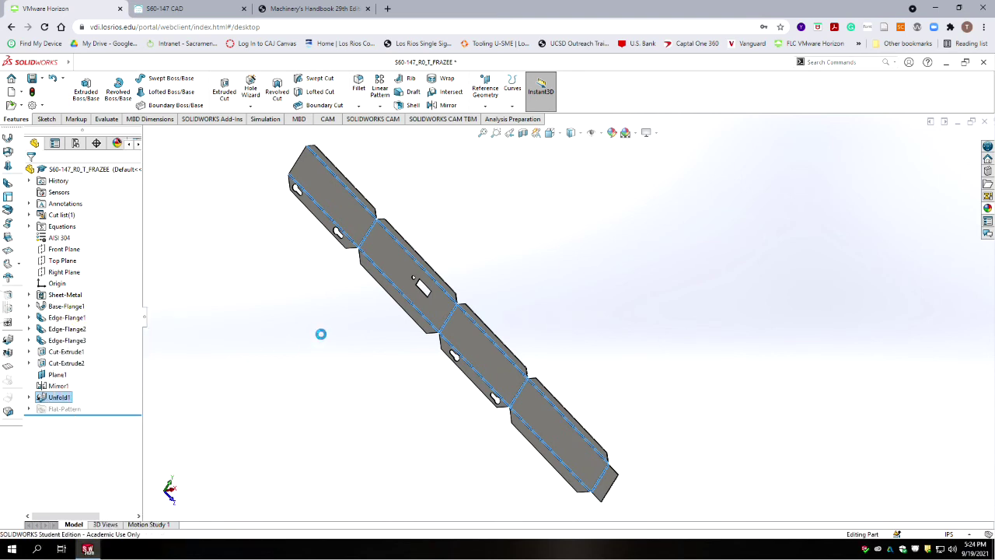
scroll(662, 364, "up", 1)
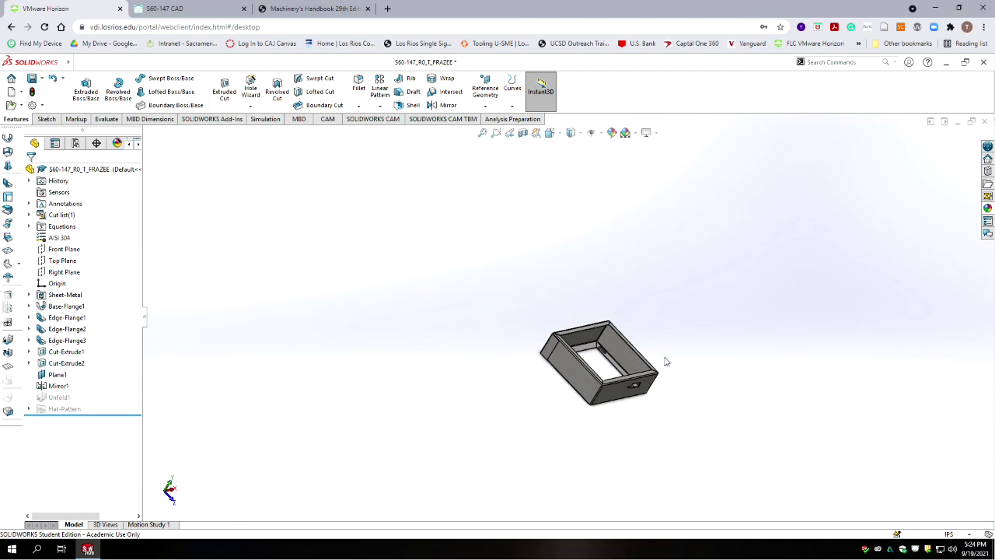
scroll(658, 380, "up", 3)
middle_click_drag(463, 454, 214, 413)
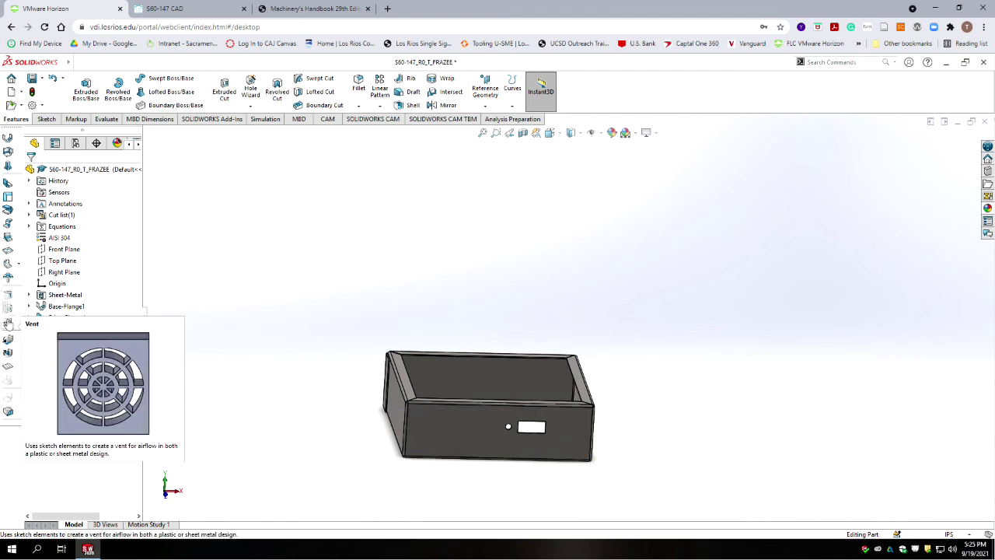
left_click(8, 367)
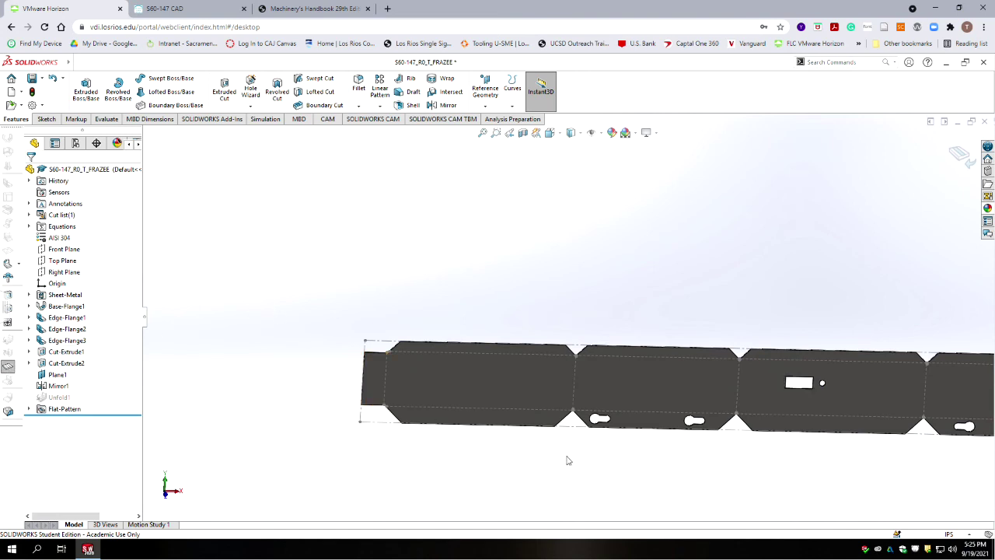
scroll(579, 408, "down", 5)
scroll(572, 409, "down", 5)
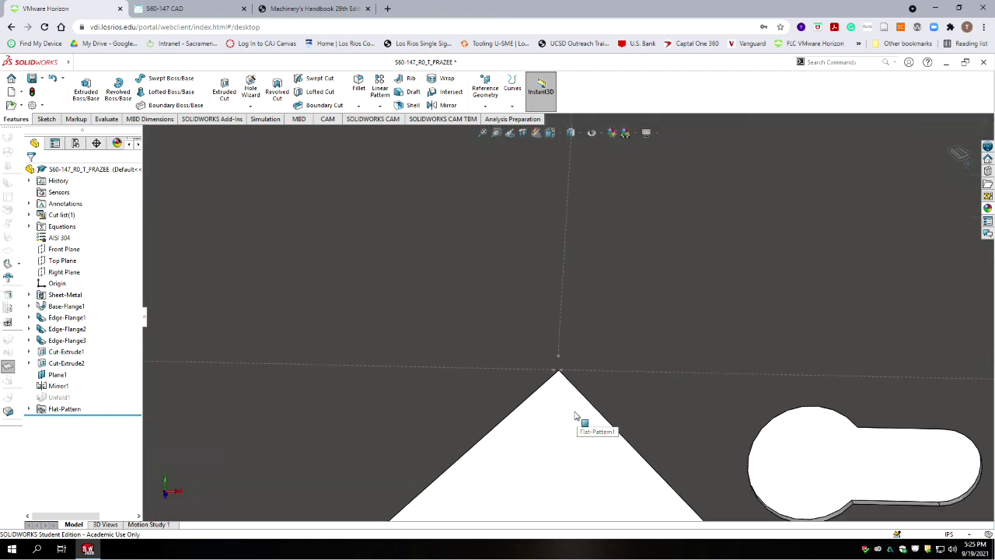
scroll(560, 438, "up", 10)
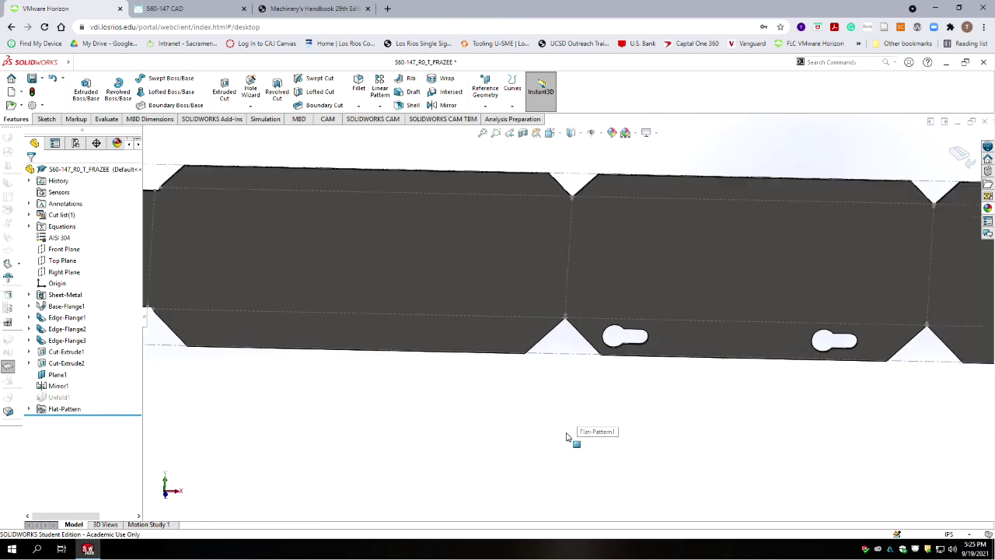
scroll(658, 297, "down", 5)
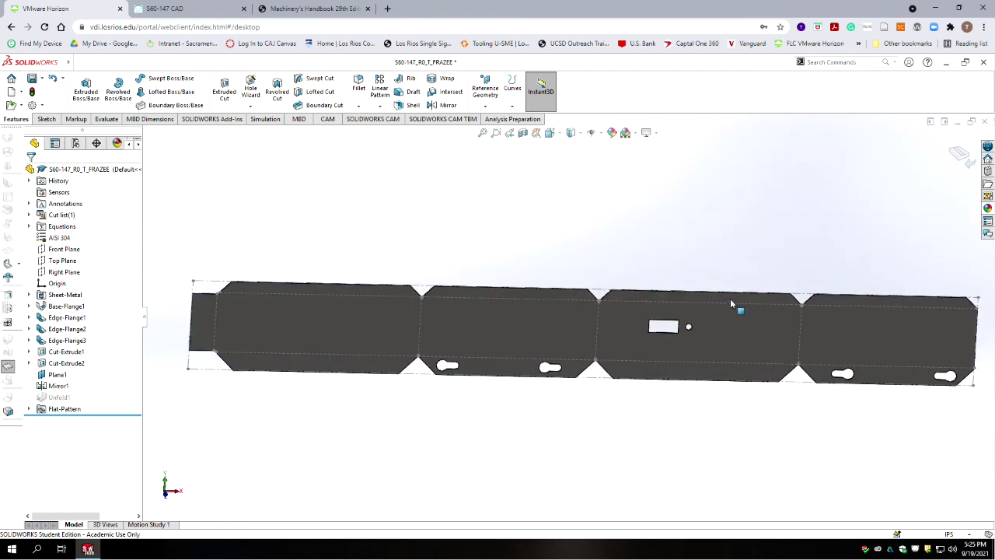
scroll(261, 361, "down", 5)
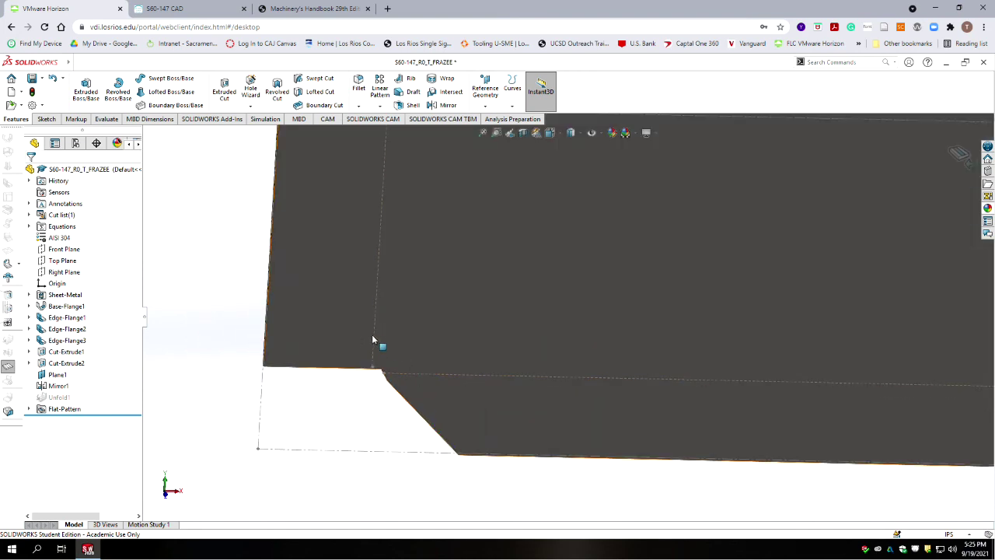
scroll(466, 388, "up", 3)
scroll(748, 478, "up", 5)
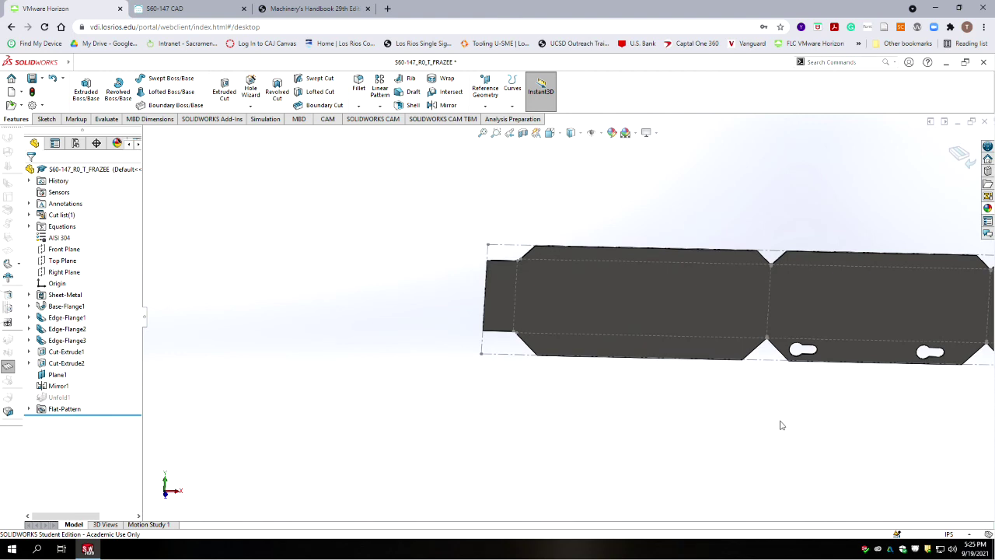
scroll(913, 314, "up", 2)
scroll(911, 322, "down", 6)
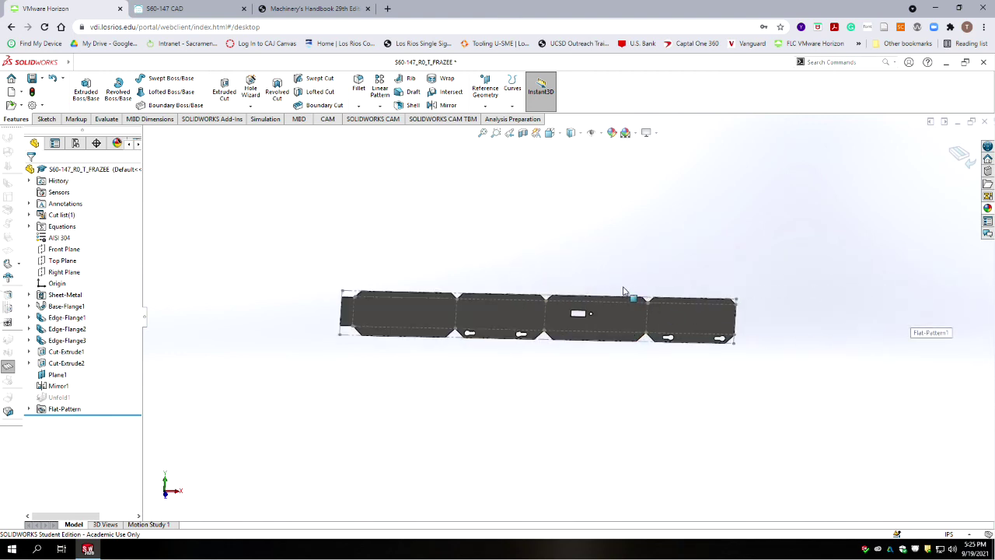
scroll(498, 350, "up", 1)
scroll(481, 354, "down", 1)
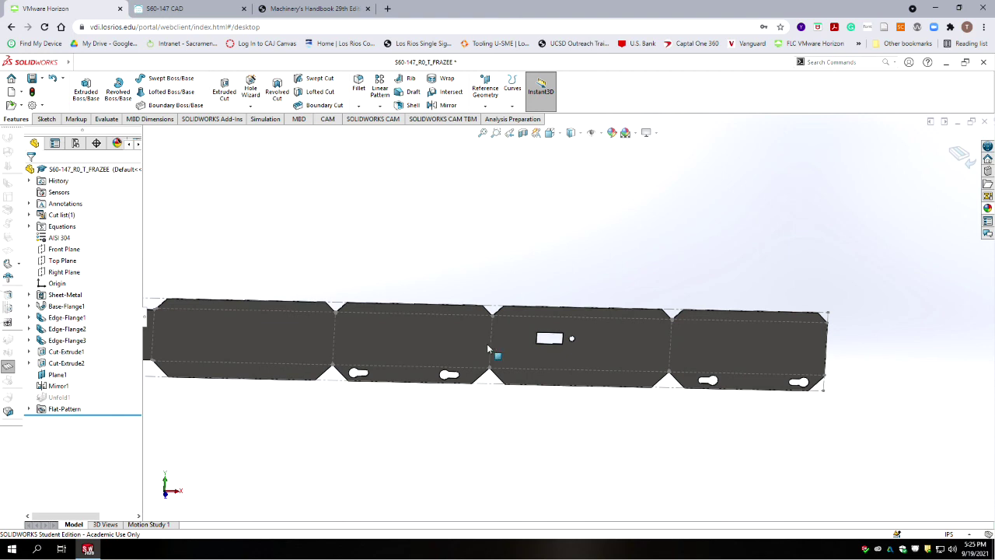
key("f")
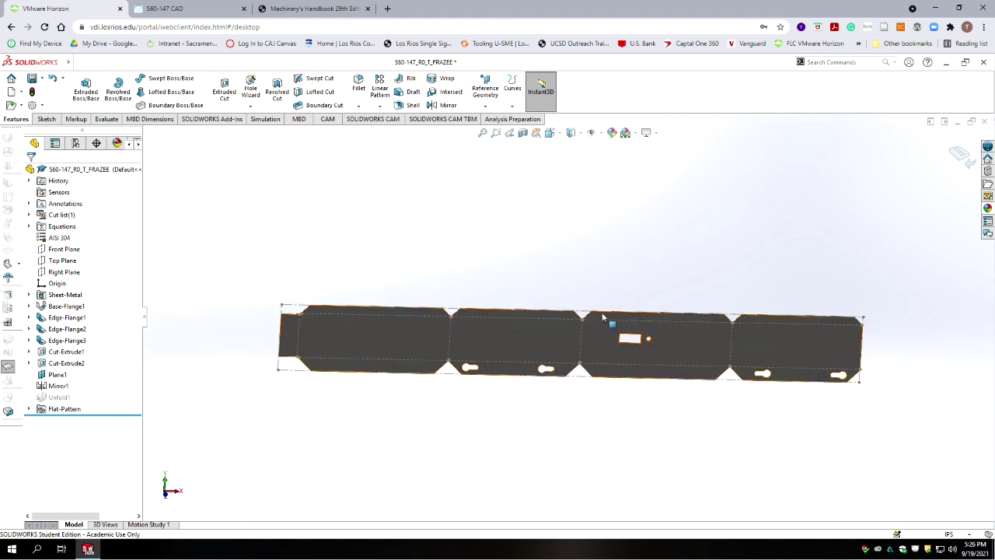
scroll(709, 337, "down", 1)
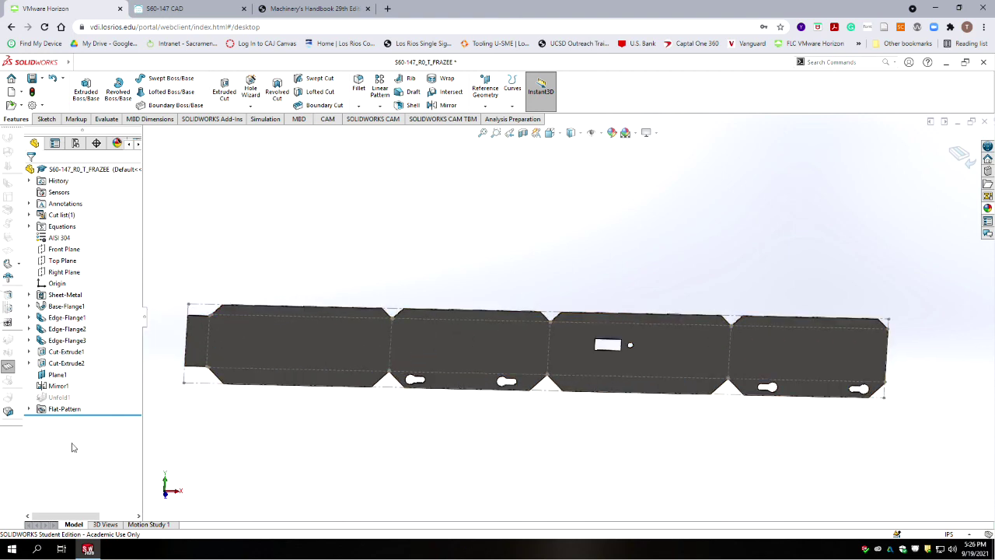
left_click(28, 410)
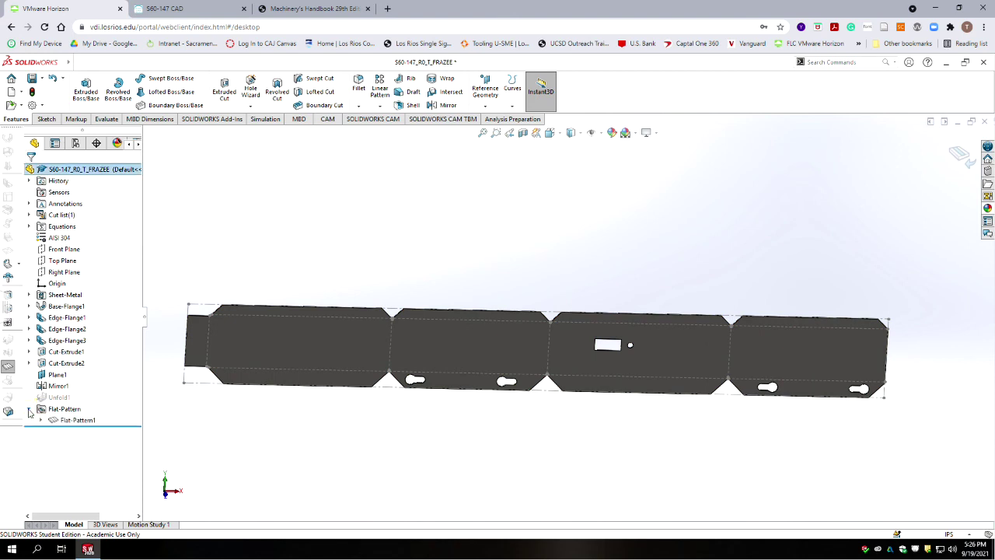
left_click(28, 410)
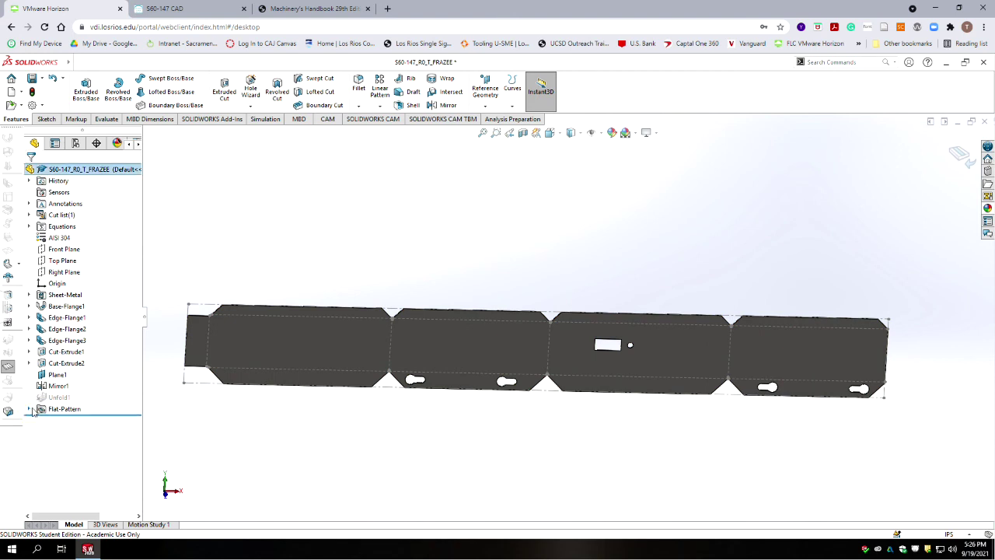
left_click(8, 366)
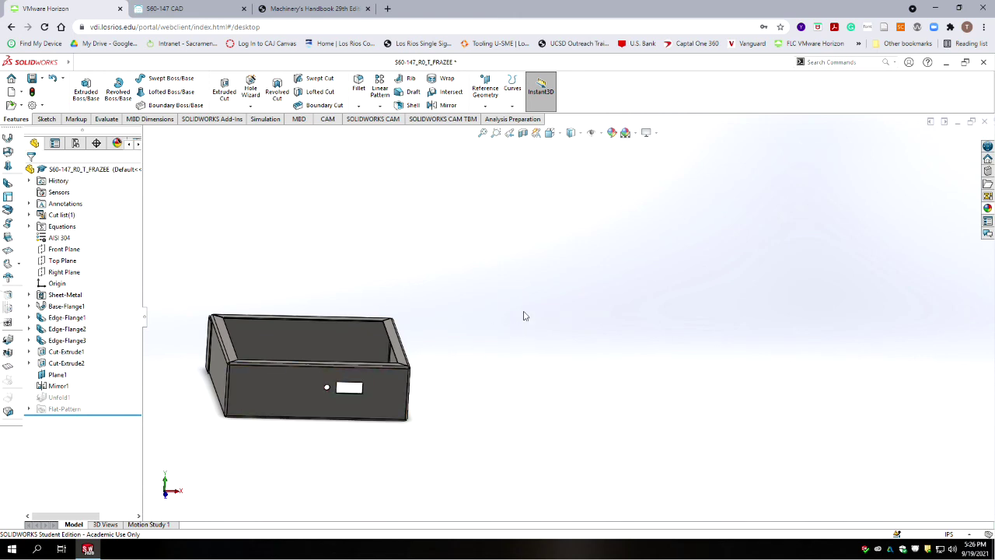
- Inspect the folded box's right side and interior, then save the part
key("f")
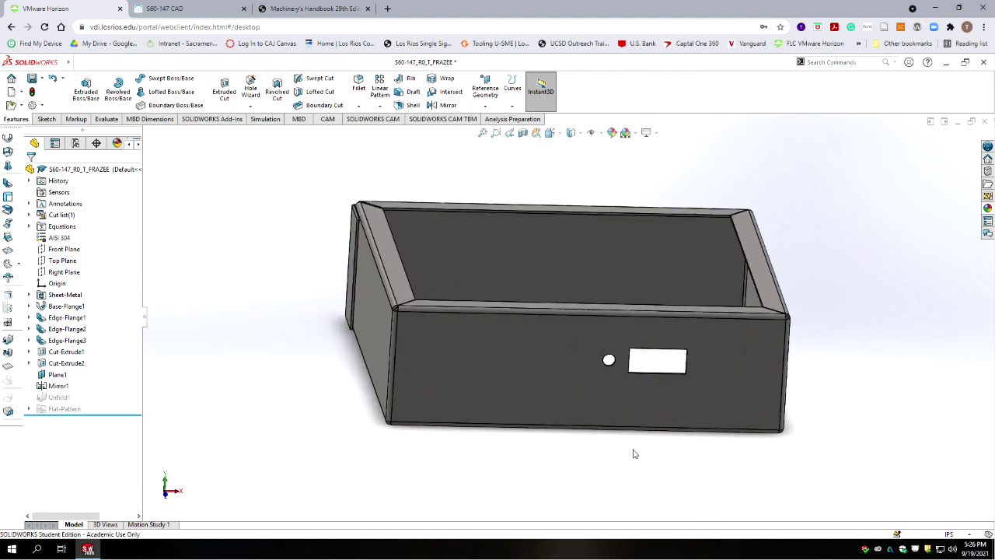
middle_click_drag(523, 373, 786, 373)
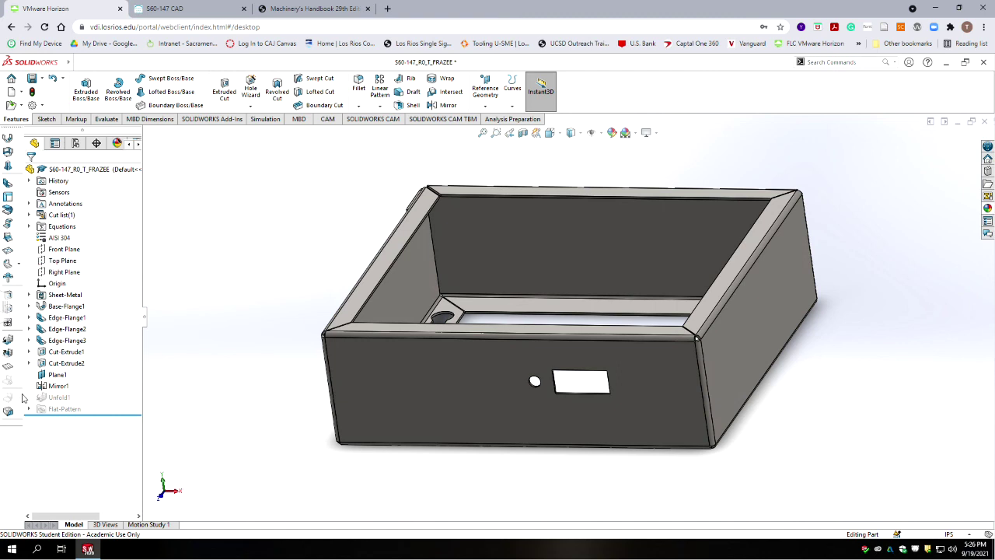
middle_click_drag(846, 313, 482, 352)
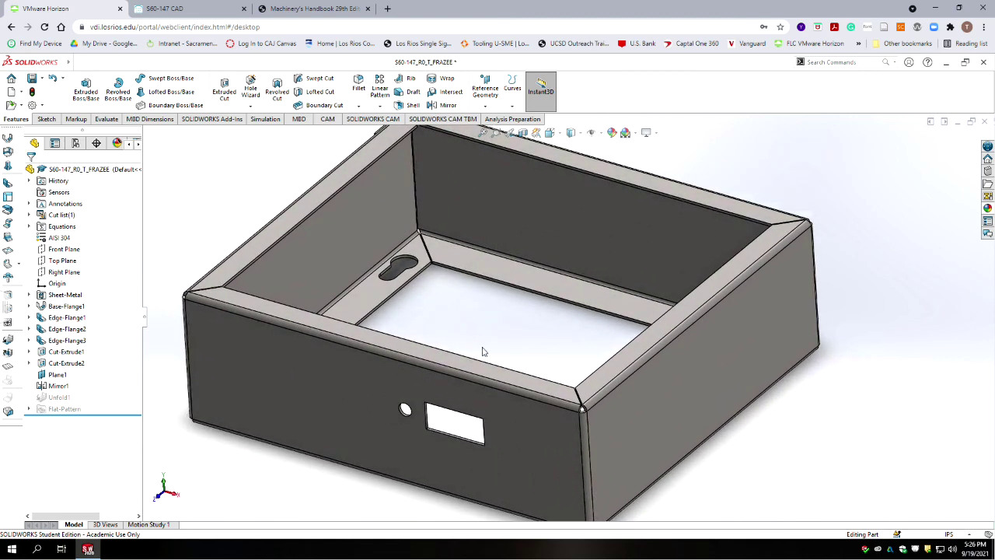
scroll(414, 331, "up", 5)
scroll(413, 331, "down", 3)
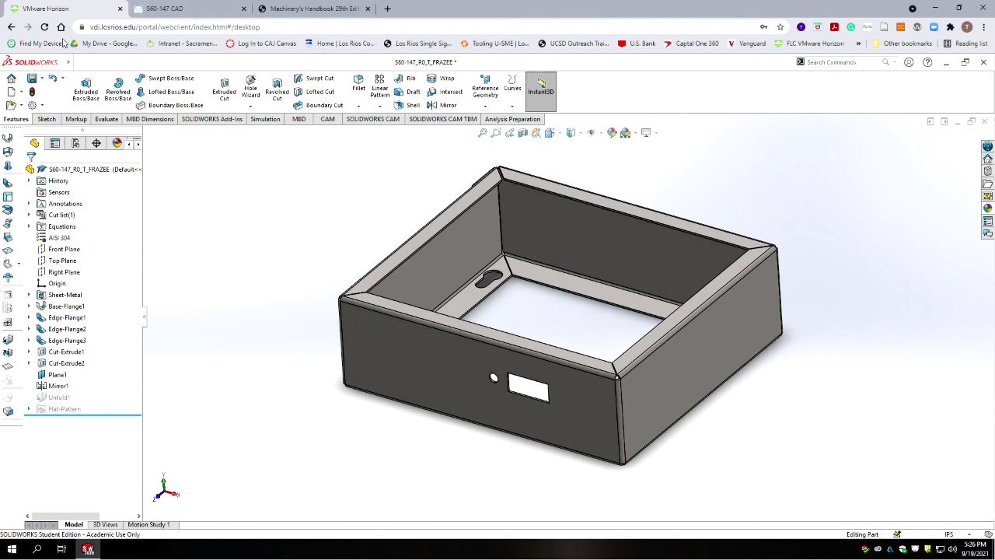
left_click(32, 78)
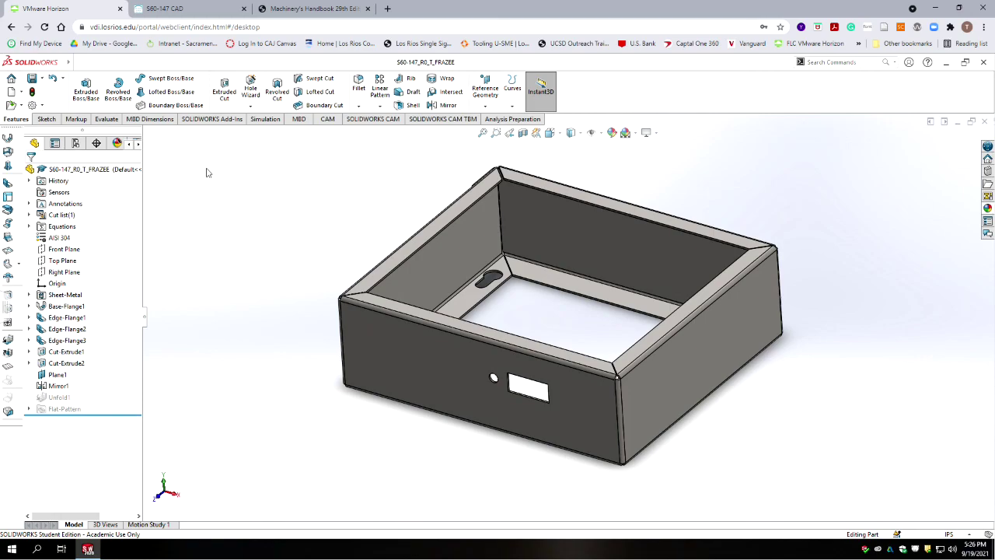